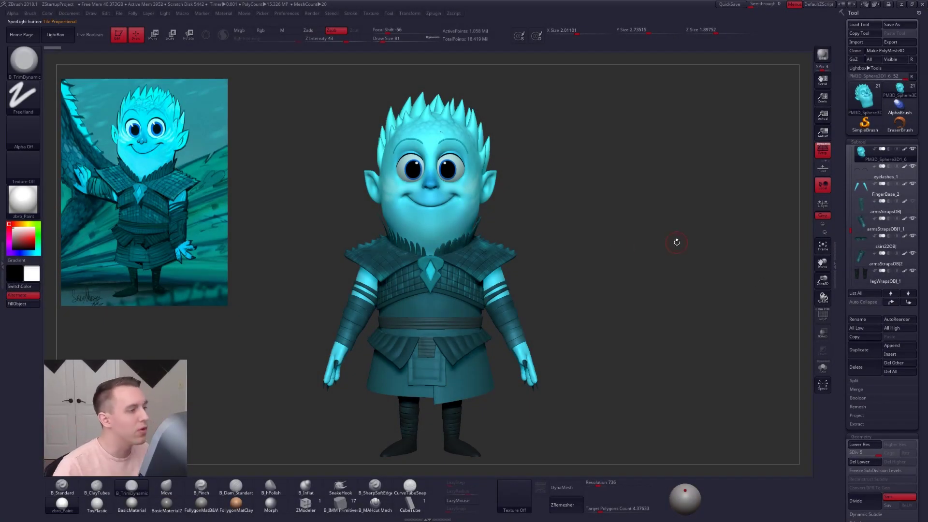
Step: Isolate the head and examine the damaged hole at the base of the large spike on its crown
left_click_drag(557, 257, 517, 247)
key("alt+s")
key("alt+s")
key("alt+s")
right_click_drag(475, 158, 494, 215, "ctrl")
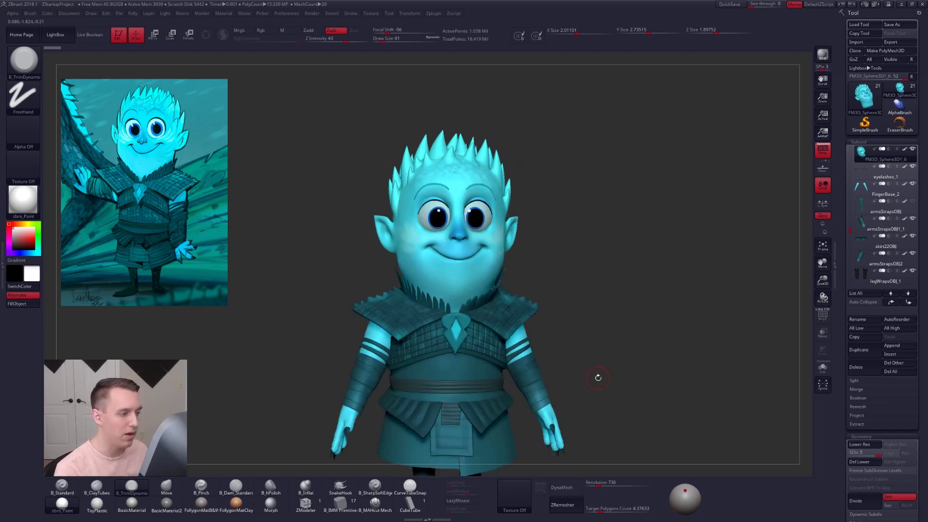
left_click_drag(559, 283, 568, 363)
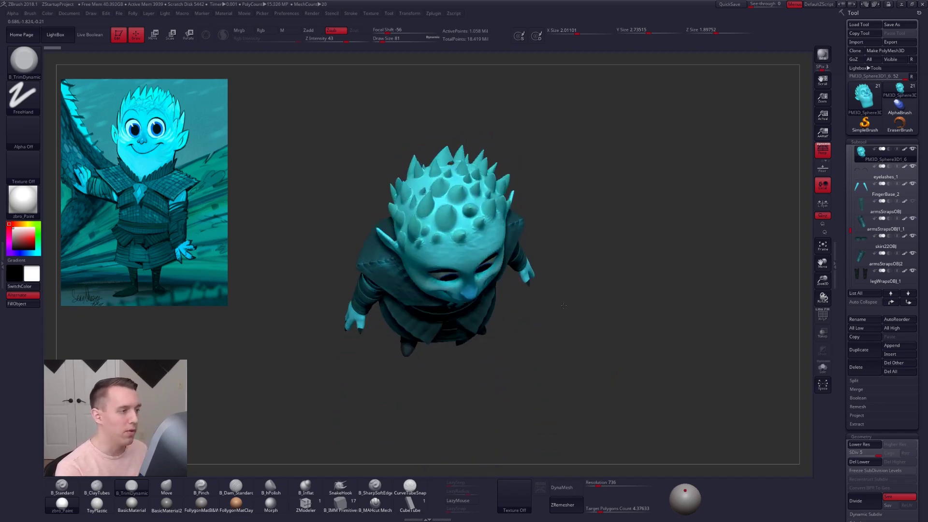
key("alt+s")
mouse_move(456, 169)
right_mouse_down("ctrl")
mouse_move(474, 228)
mouse_move(478, 300)
right_mouse_up("ctrl")
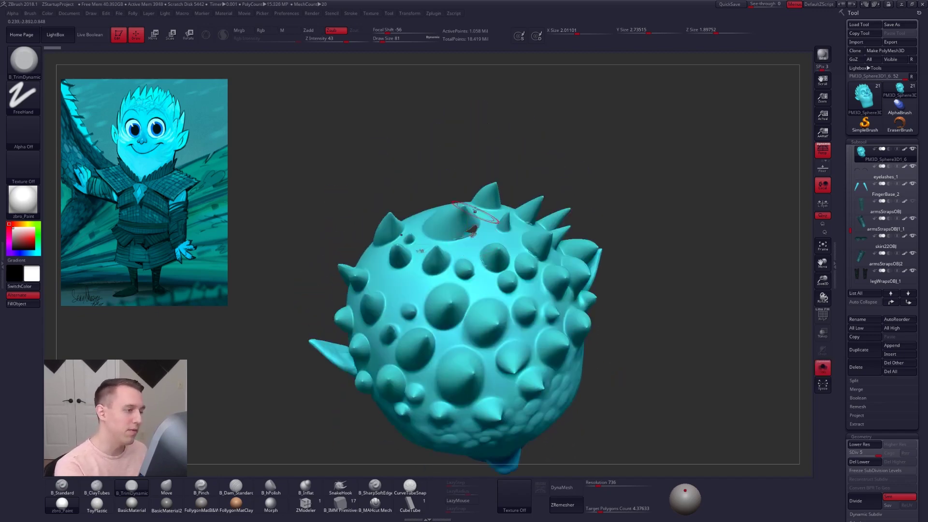
mouse_move(489, 213)
right_mouse_down()
mouse_move(479, 216)
mouse_move(492, 264)
mouse_move(481, 195)
right_mouse_up()
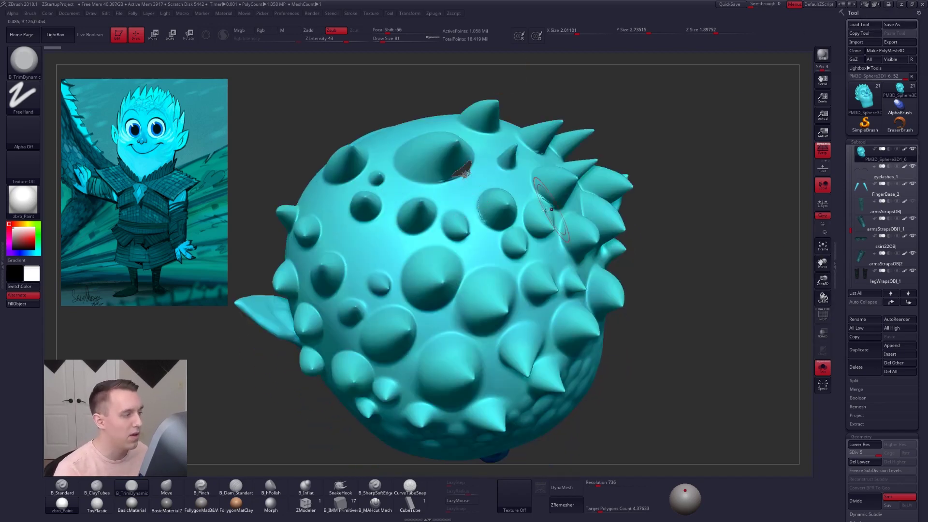
right_click_drag(463, 176, 445, 157)
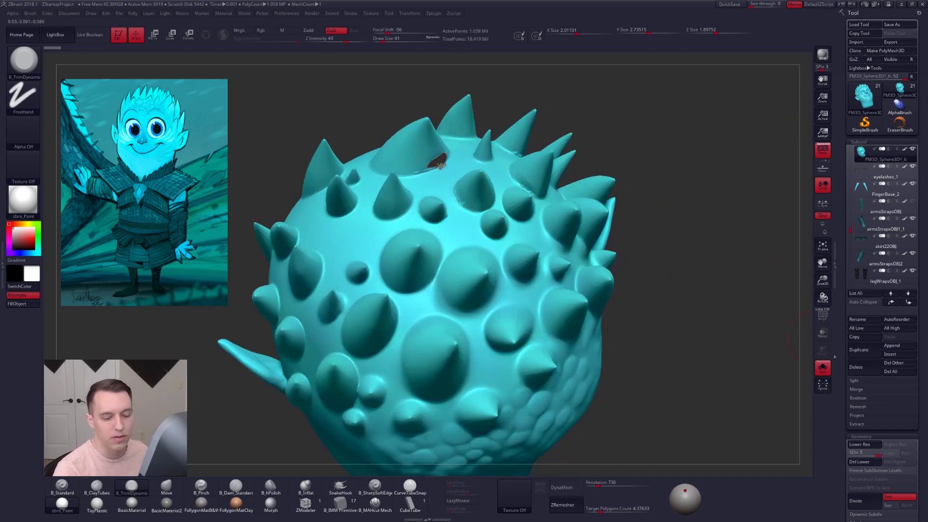
Step: Inspect the head's polygon wireframe around the spikes and face, including the torn mesh beside the large spike
right_click_drag(512, 286, 535, 296, "alt")
key("shift+f")
right_click_drag(706, 323, 674, 268)
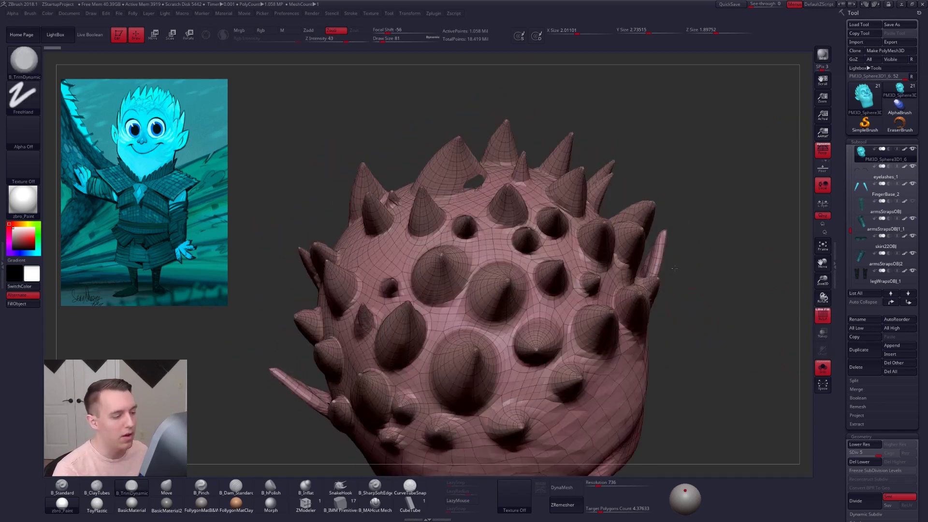
left_click_drag(674, 268, 662, 198)
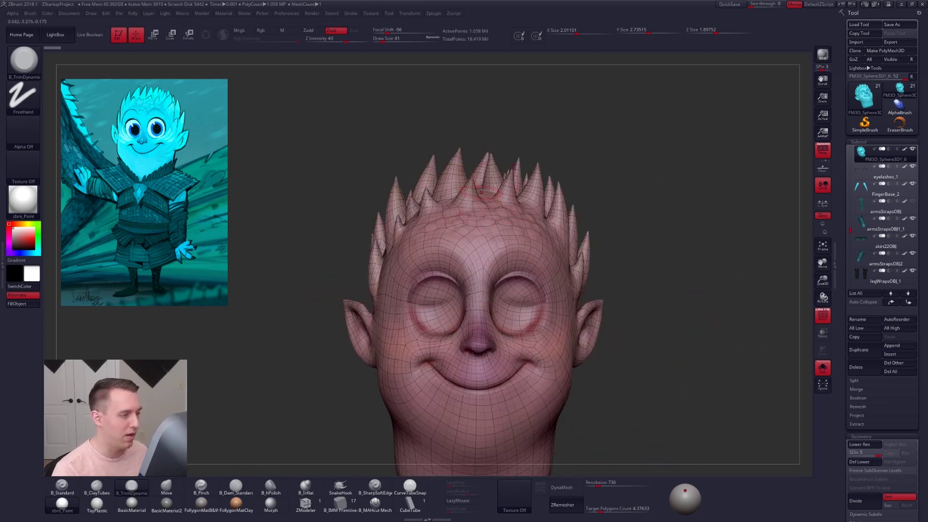
right_click_drag(488, 225, 462, 287)
key("shift+f")
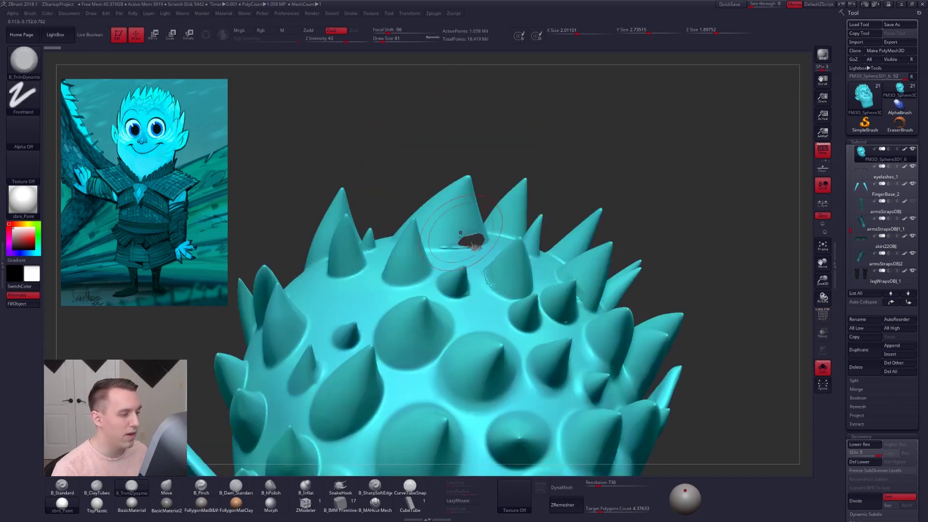
right_click_drag(479, 220, 490, 253, "ctrl")
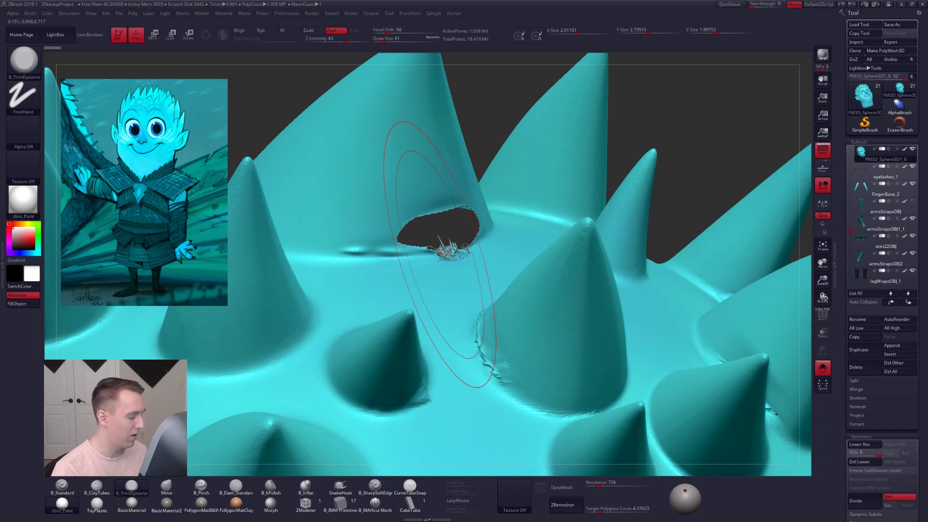
Step: Set the TrimDynamic brush's draw size to 74
key("b")
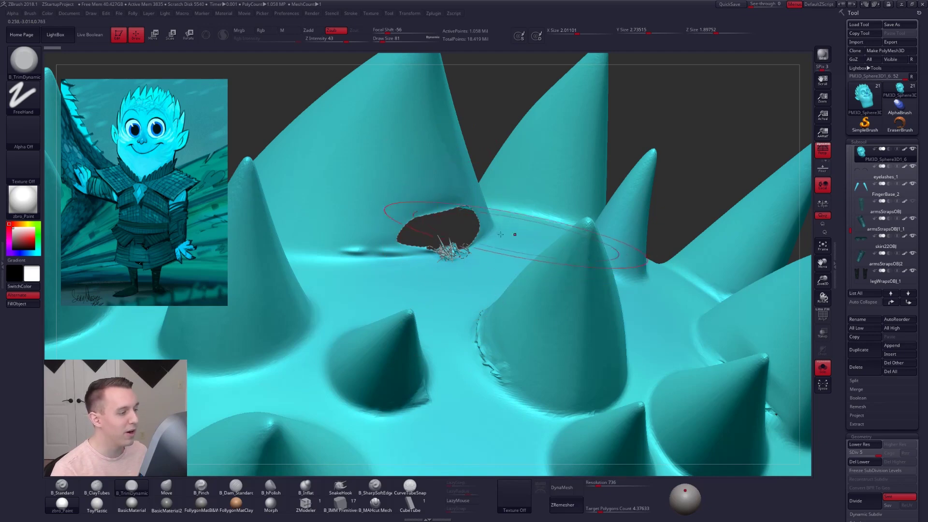
key("space")
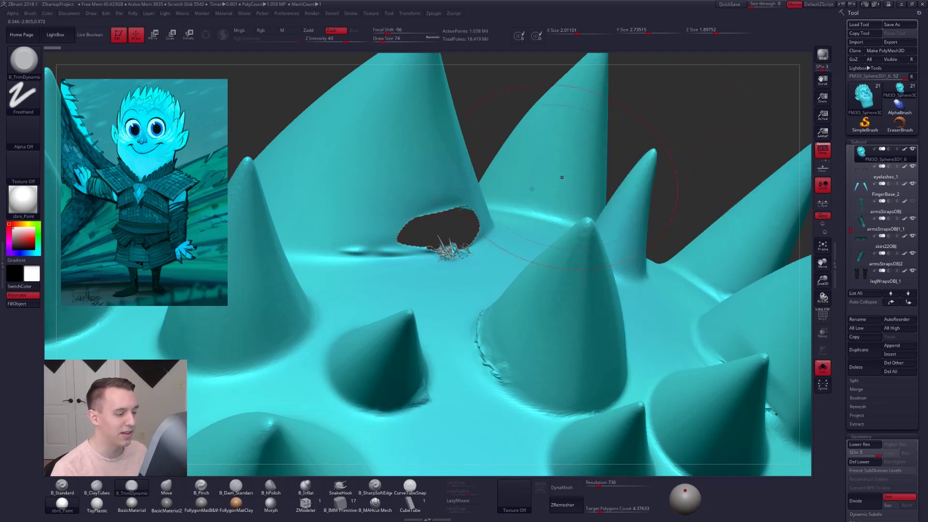
right_click_drag(445, 249, 425, 247, "ctrl")
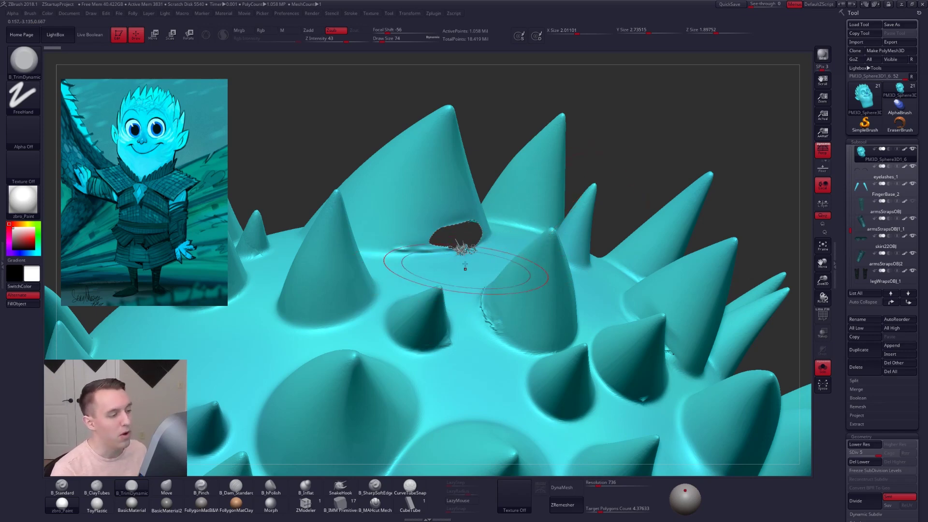
Step: Delete the leftover curve using the stroke's Curve Functions
left_click(6, 259)
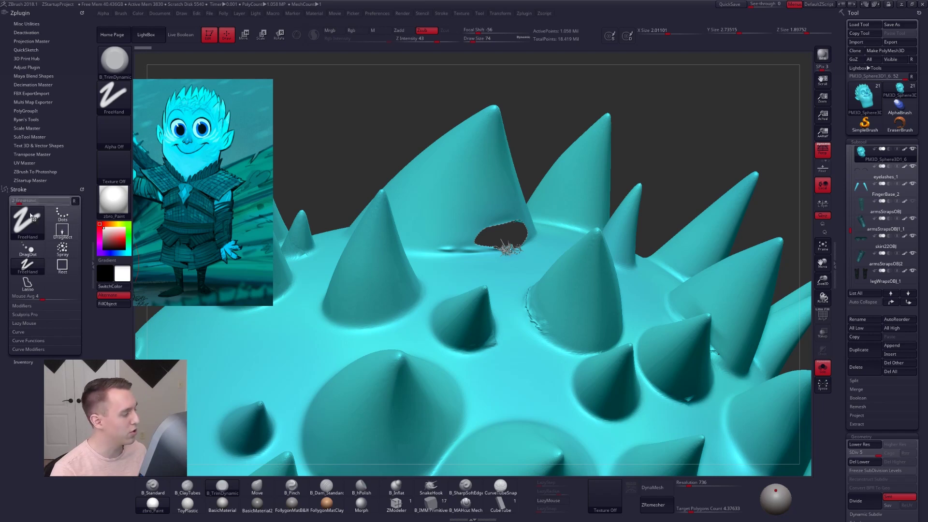
left_click(53, 342)
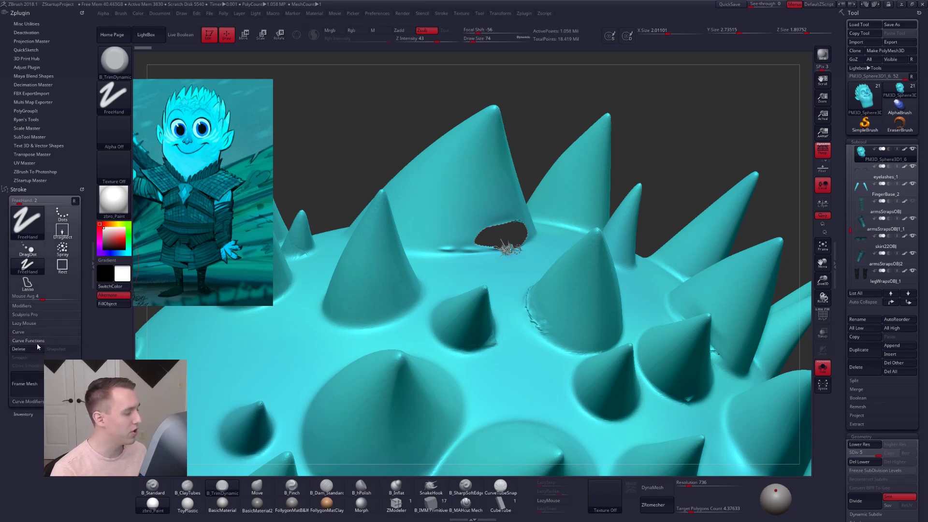
left_click(32, 350)
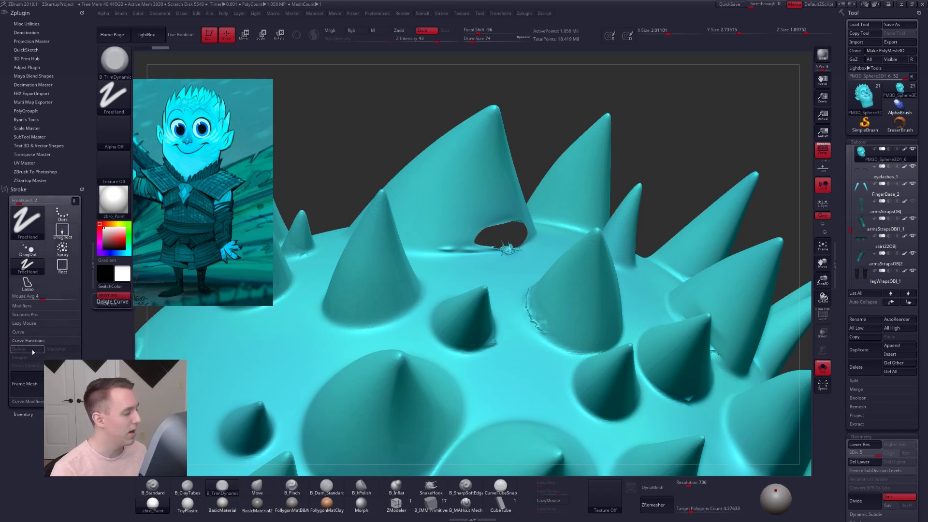
double_click(95, 261)
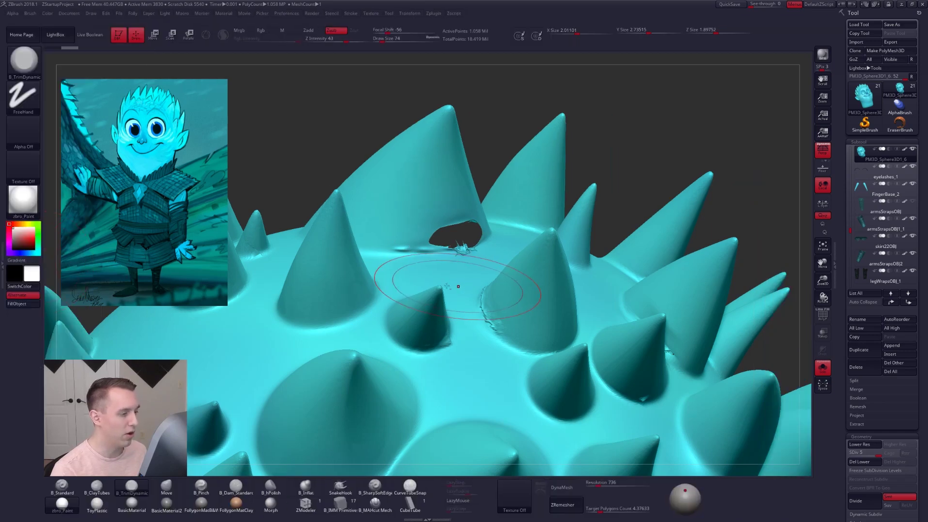
Step: Leave solo mode to show the whole character and check the head's wireframe in the front view
right_click_drag(457, 285, 399, 290, "ctrl")
right_click_drag(399, 290, 458, 253, "alt")
key("alt+s")
key("shift+f")
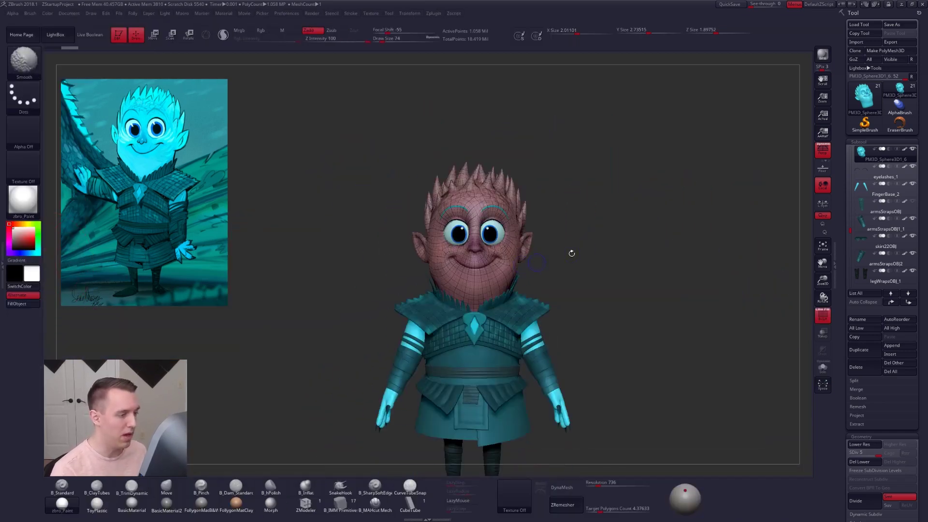
key("shift+f")
Step: Switch to the Move brush and set its draw size to 215
key("b")
key("t")
key("d")
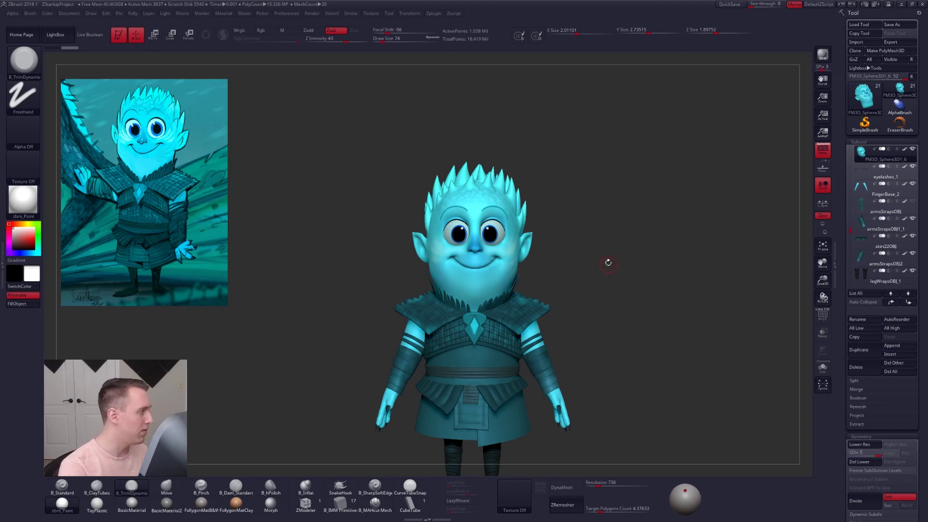
key("b")
key("p")
key("i")
key("b")
key("m")
key("v")
key("space")
left_click_drag(602, 239, 609, 240)
key("space")
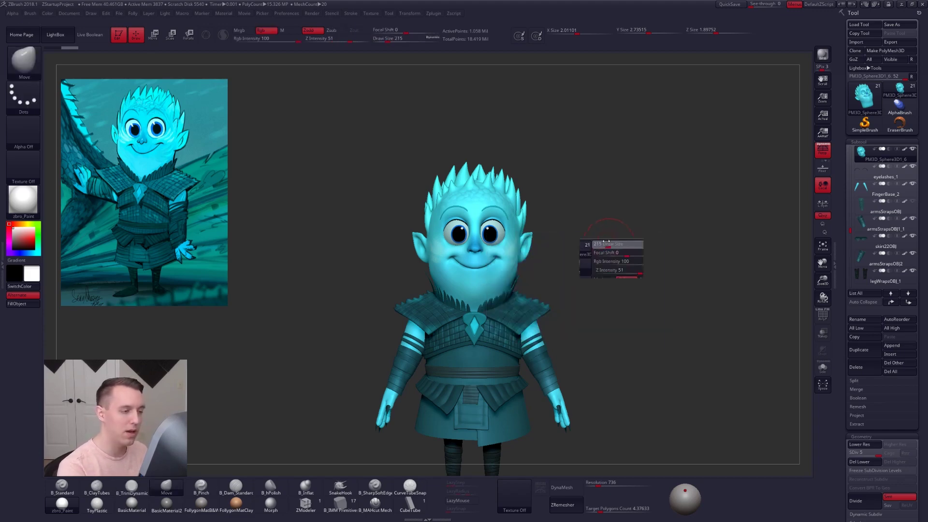
left_click_drag(593, 207, 582, 161, "alt")
key("ctrl+shift+space")
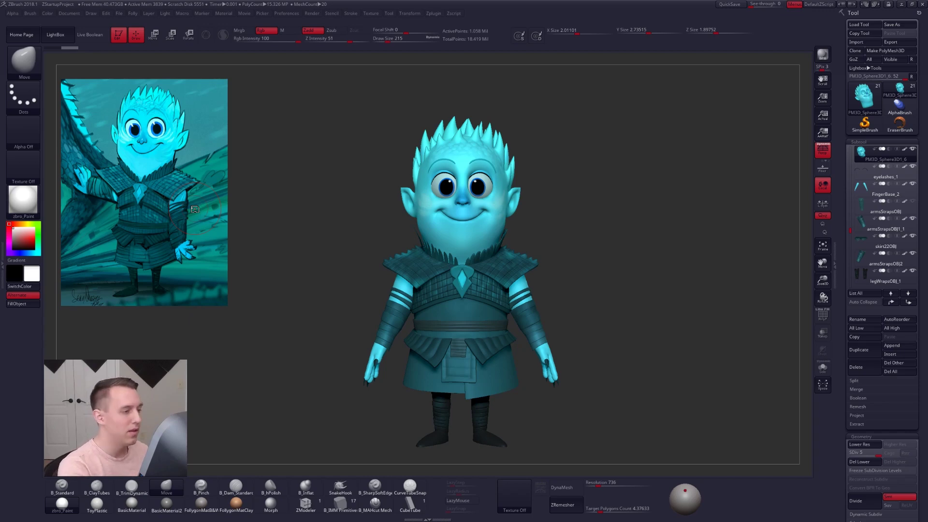
Step: Make the eyeballs the active subtool and inspect them in isolation up close
left_click(480, 177, "alt")
key("alt+shift+s")
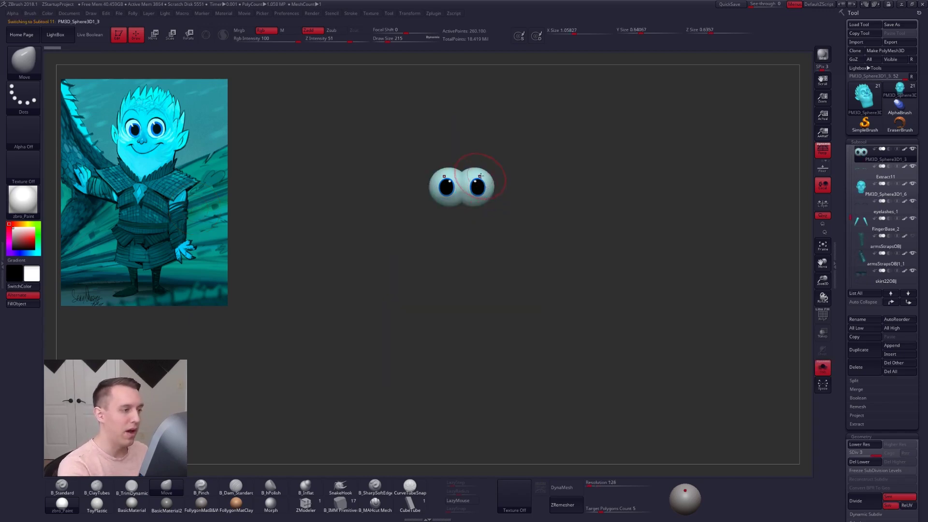
mouse_move(488, 186)
right_mouse_down("ctrl")
mouse_move(556, 239)
mouse_move(556, 266)
right_mouse_up("ctrl")
key("shift+f")
key("shift+f")
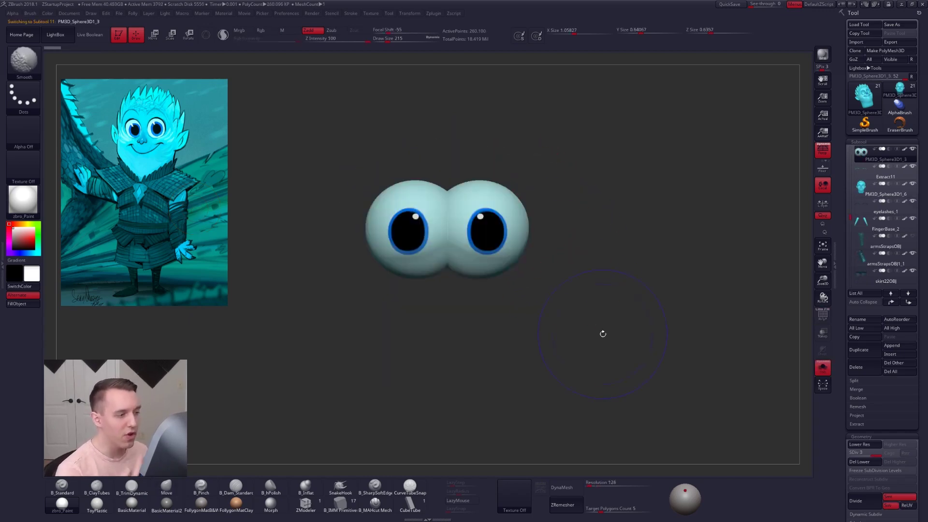
key("ctrl+shift+s")
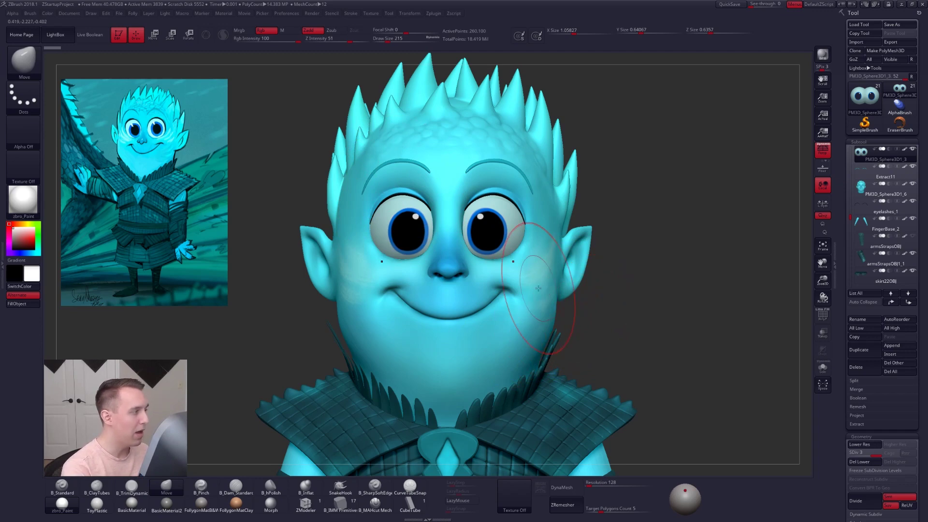
Step: Try to adjust the eyes vertically with a Transpose line in Move mode, and undo the change
key("w")
left_click_drag(493, 263, 493, 187, "shift")
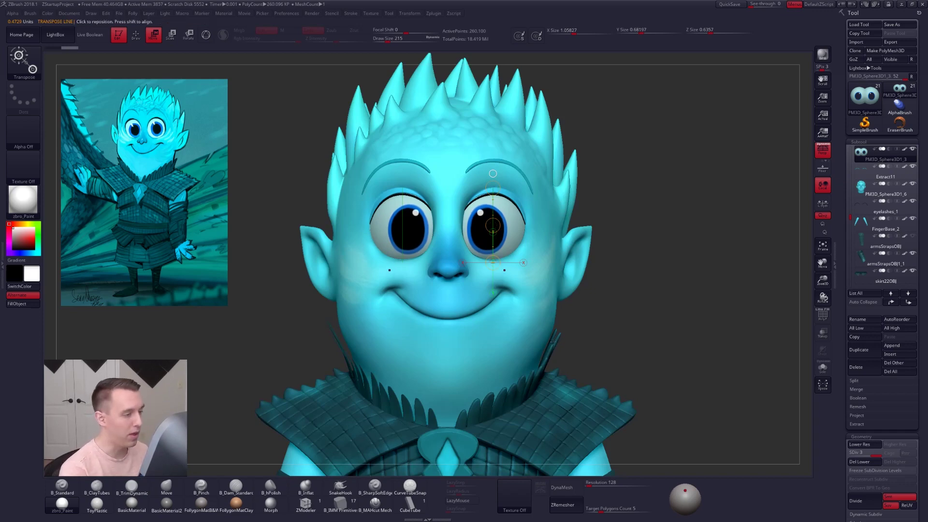
key("ctrl+z")
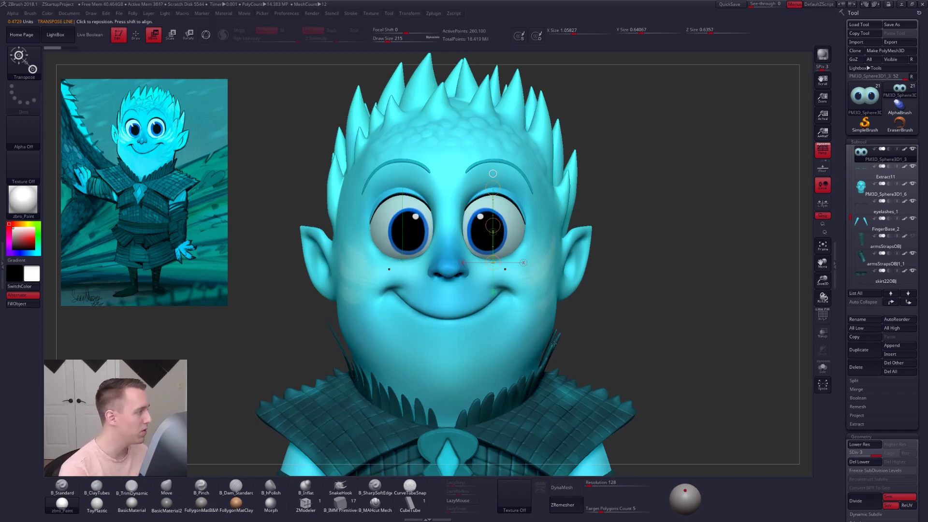
key("q")
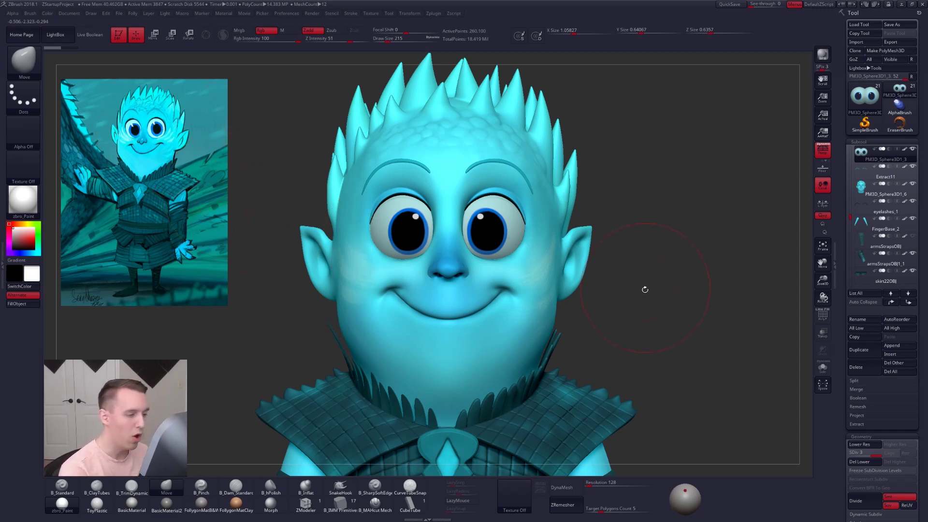
Step: Examine the character's head and upper body from the three-quarter and side views
left_click_drag(657, 287, 605, 247, "alt")
left_click_drag(372, 257, 532, 249)
key("space")
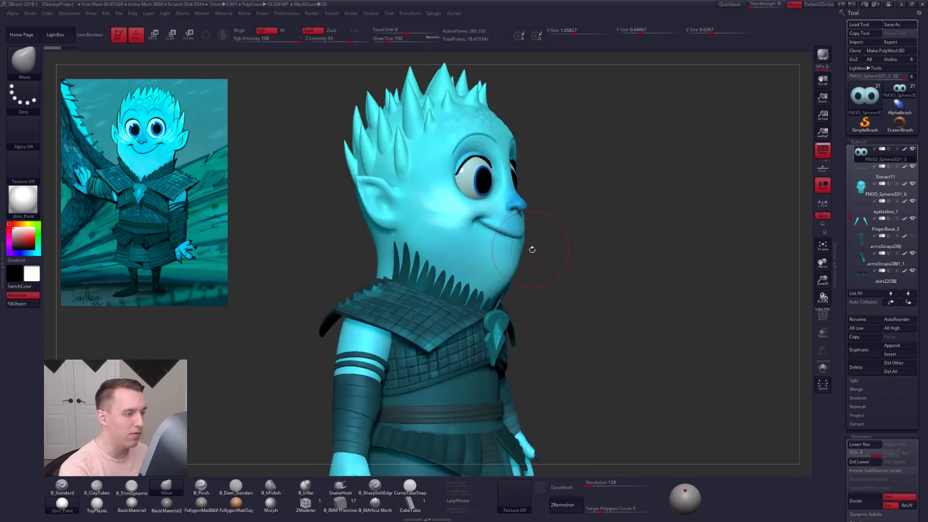
left_click_drag(606, 256, 515, 264)
mouse_move(516, 264)
right_mouse_down()
mouse_move(644, 298)
mouse_move(637, 311)
mouse_move(677, 317)
mouse_move(488, 259)
right_mouse_up()
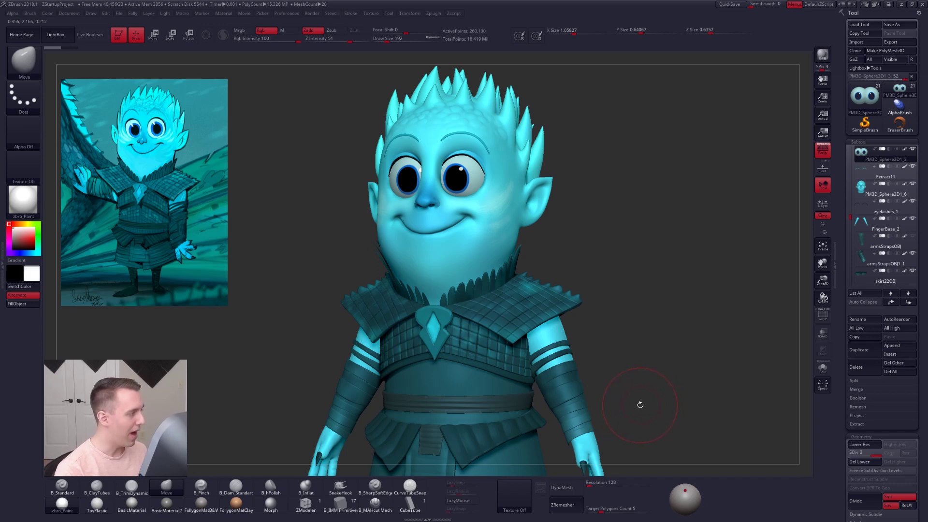
left_click_drag(643, 401, 488, 380)
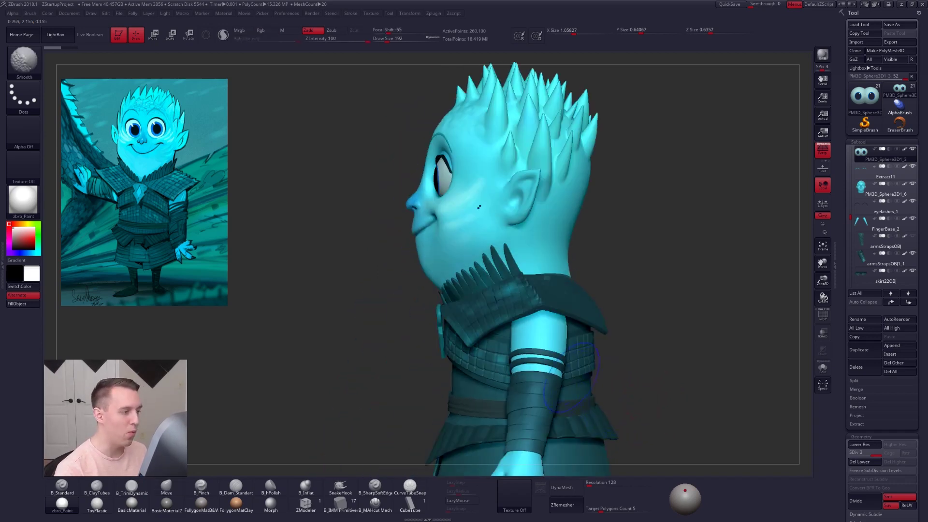
Step: Set the Move brush's draw size to 265 with the full figure framed in side view
key("space")
left_click_drag(440, 258, 445, 258)
mouse_move(600, 382)
left_mouse_down("alt")
mouse_move(587, 325)
mouse_move(604, 329)
left_mouse_up("alt")
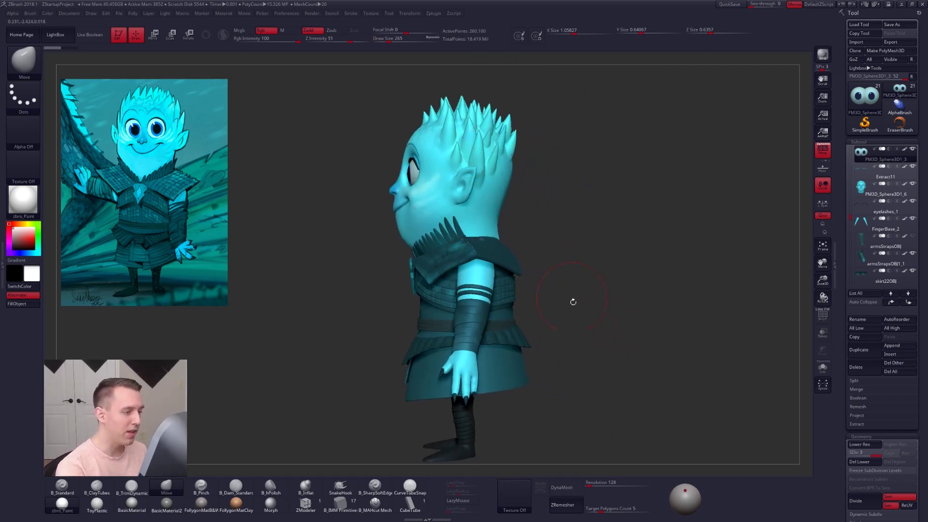
right_click_drag(605, 353, 590, 334, "ctrl")
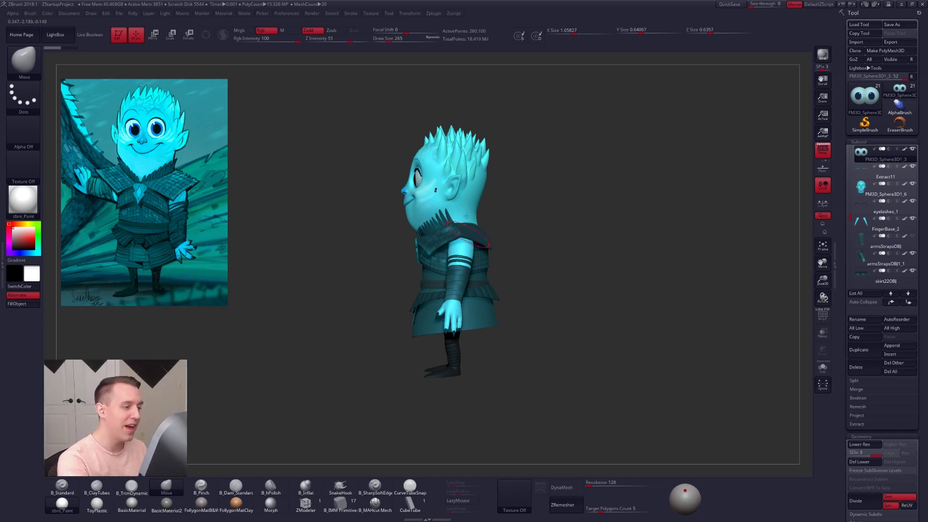
Step: Make the head the active subtool in the side view of the full character
key("ctrl")
mouse_move(447, 145)
left_mouse_down("ctrl")
mouse_move(460, 414)
mouse_move(669, 345)
mouse_move(658, 333)
left_mouse_up("ctrl")
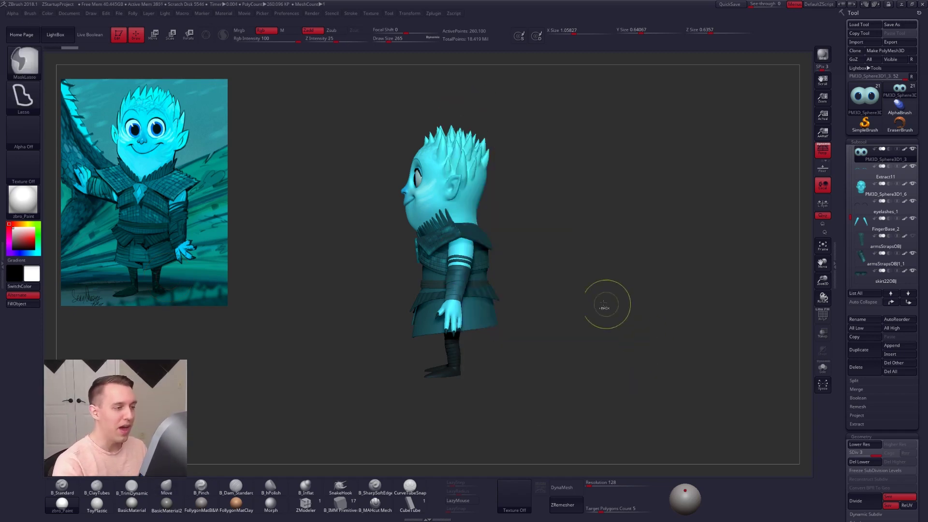
left_click(471, 210, "alt")
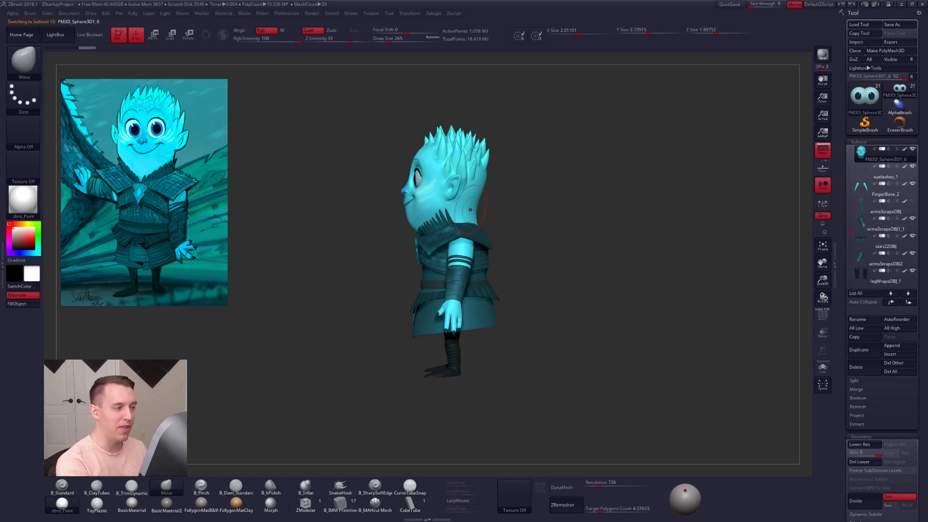
key("shift+f")
key("shift+f")
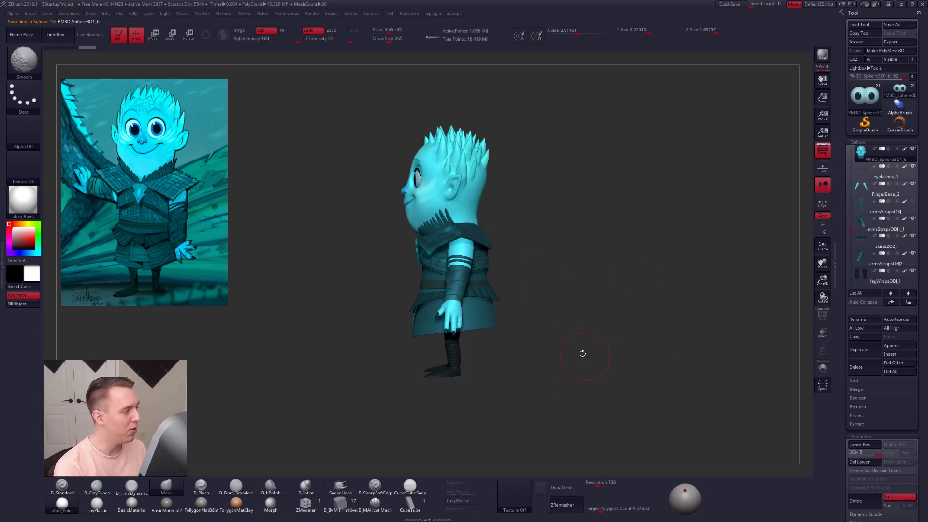
left_click_drag(515, 301, 551, 333, "alt")
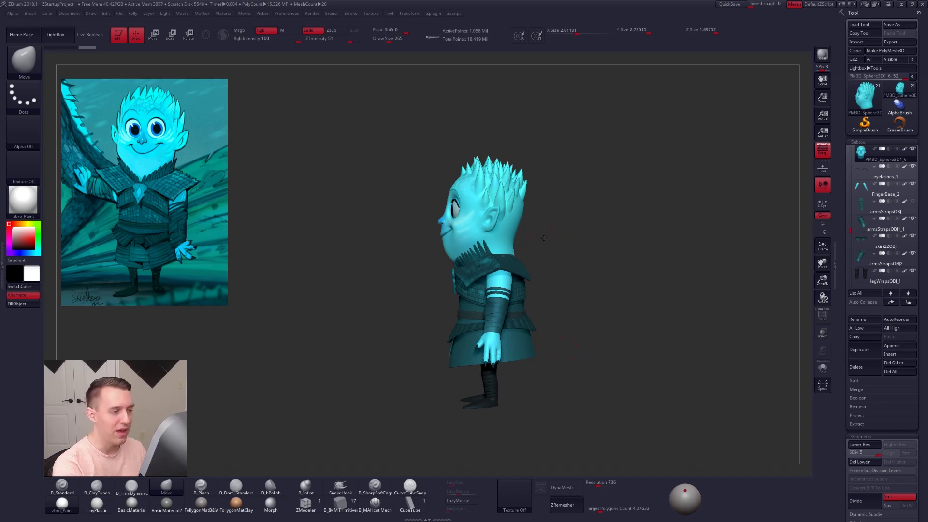
Step: Generate a combined low-resolution TPoseMesh of the whole character with Transpose Master and apply the FollygonMatB&W material
left_click_drag(544, 238, 575, 212, "alt")
key("ctrl+f")
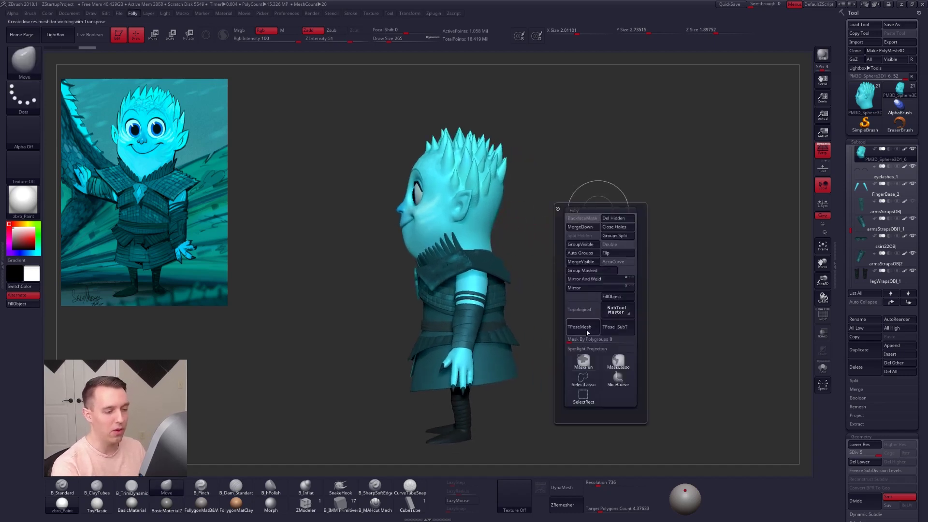
left_click(591, 328)
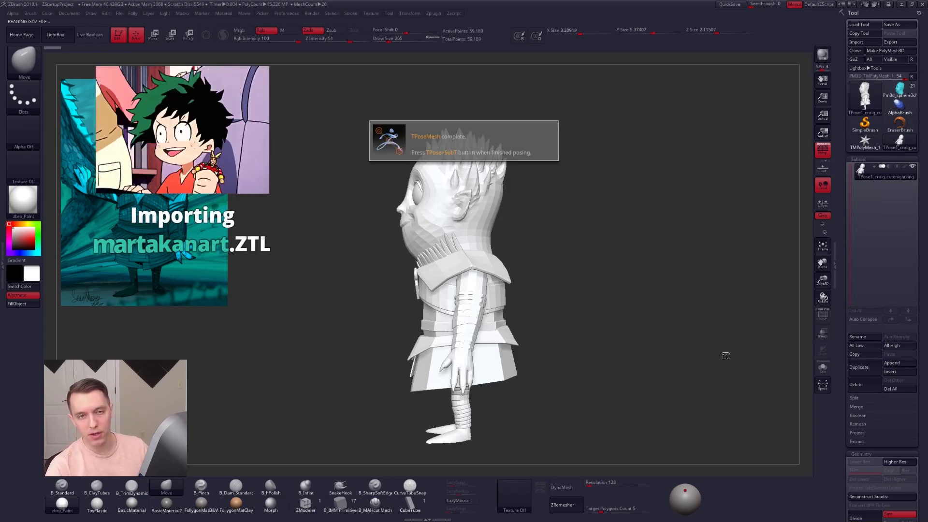
left_click(204, 508)
left_click_drag(555, 329, 464, 235)
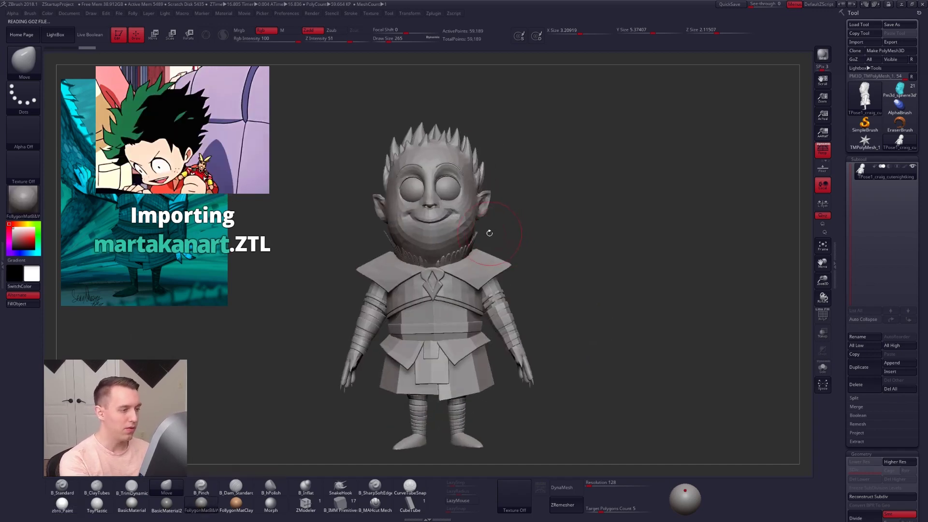
Step: Mask the head in side view, invert the mask, and shift the head slightly backward with a Transpose move line
mouse_move(468, 259)
right_mouse_down()
mouse_move(445, 269)
mouse_move(430, 317)
right_mouse_up()
mouse_move(393, 298)
left_mouse_down("ctrl")
mouse_move(526, 266)
mouse_move(569, 82)
mouse_move(391, 232)
left_mouse_up("ctrl")
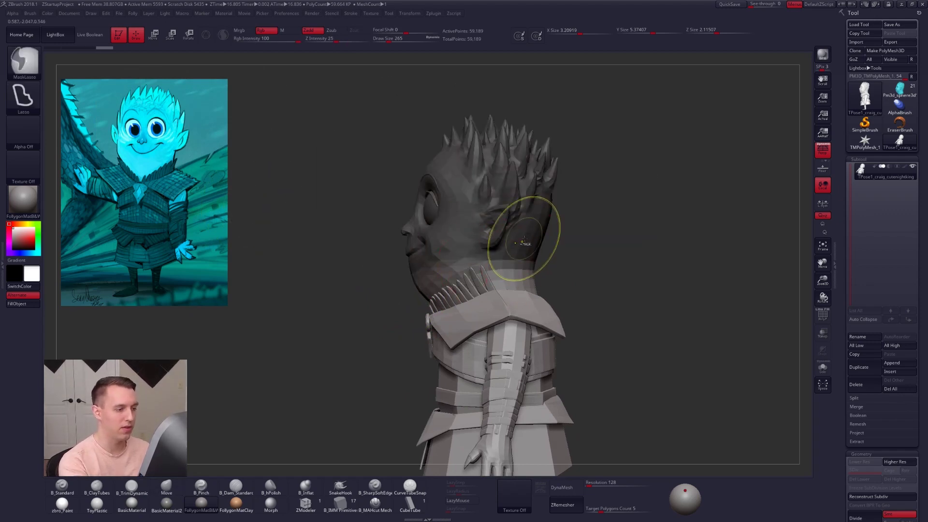
key("ctrl+i")
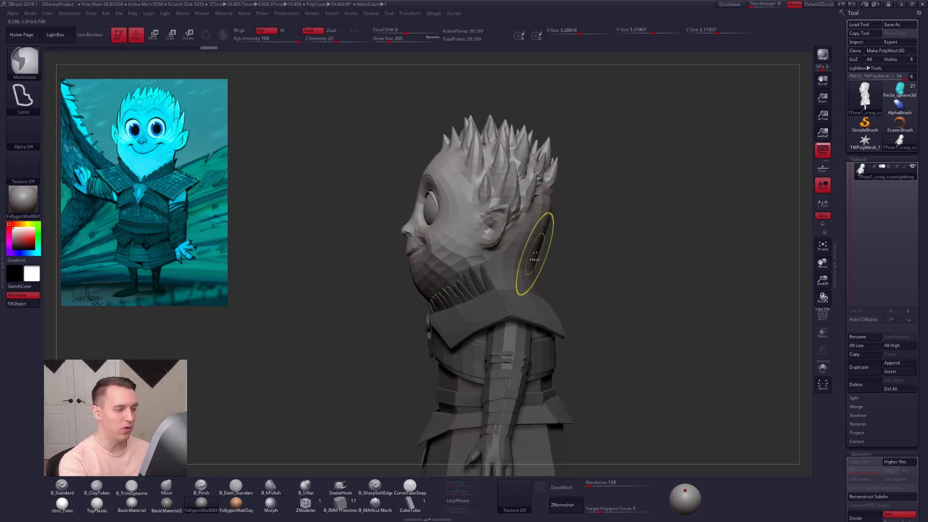
key("w")
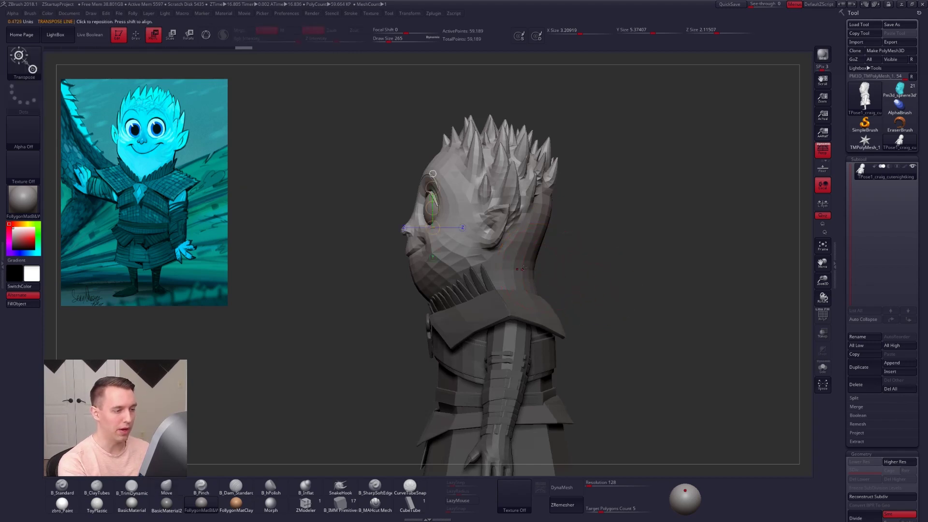
mouse_move(513, 279)
left_mouse_down()
mouse_move(611, 279)
mouse_move(565, 279)
mouse_move(580, 280)
left_mouse_up()
key("q")
key("w")
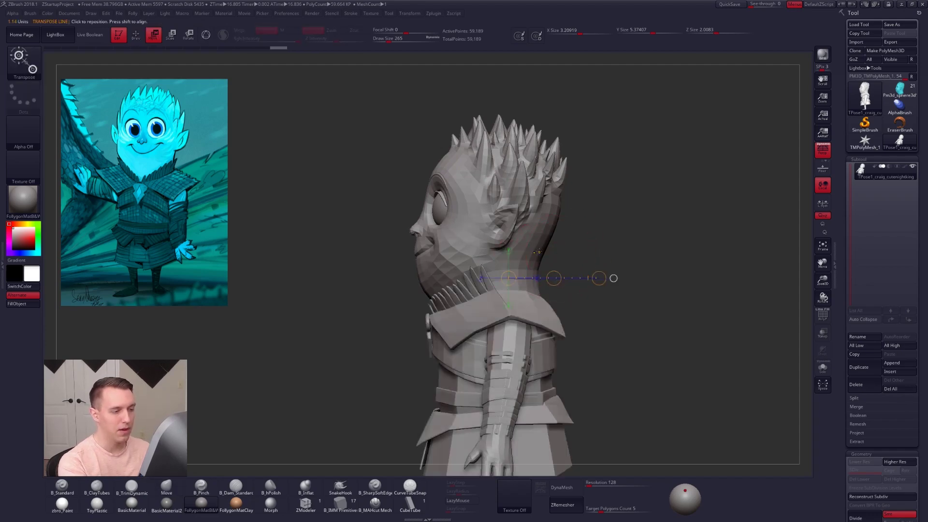
Step: Return to the Move brush in draw mode and set its draw size to 321 for the back of the head
left_click(524, 271, "ctrl")
key("q")
key("space")
left_click(537, 270)
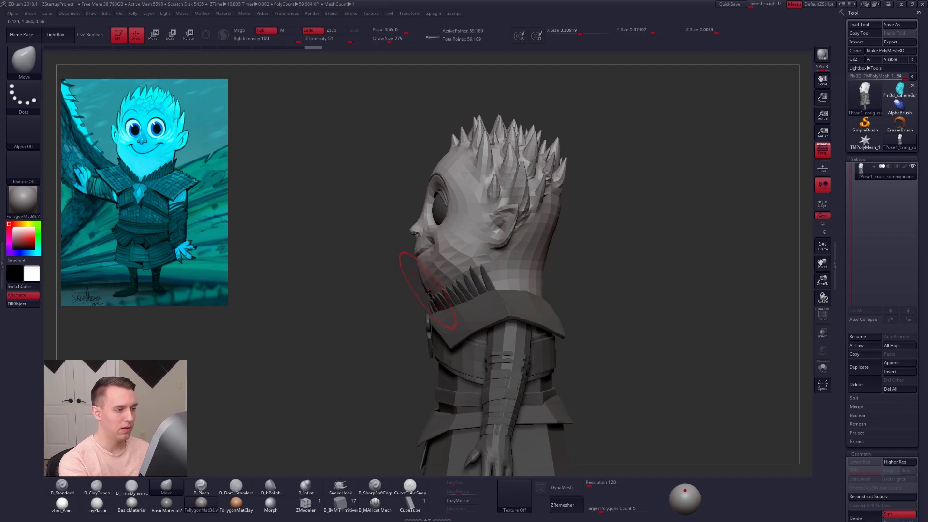
right_click_drag(428, 291, 401, 306)
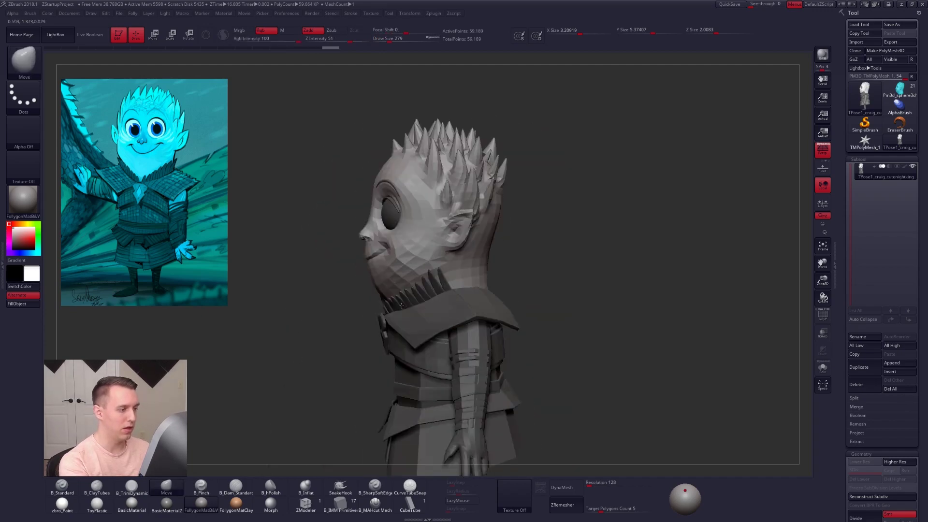
mouse_move(401, 306)
left_mouse_down()
mouse_move(491, 274)
mouse_move(496, 263)
left_mouse_up()
key("s")
left_click(493, 267)
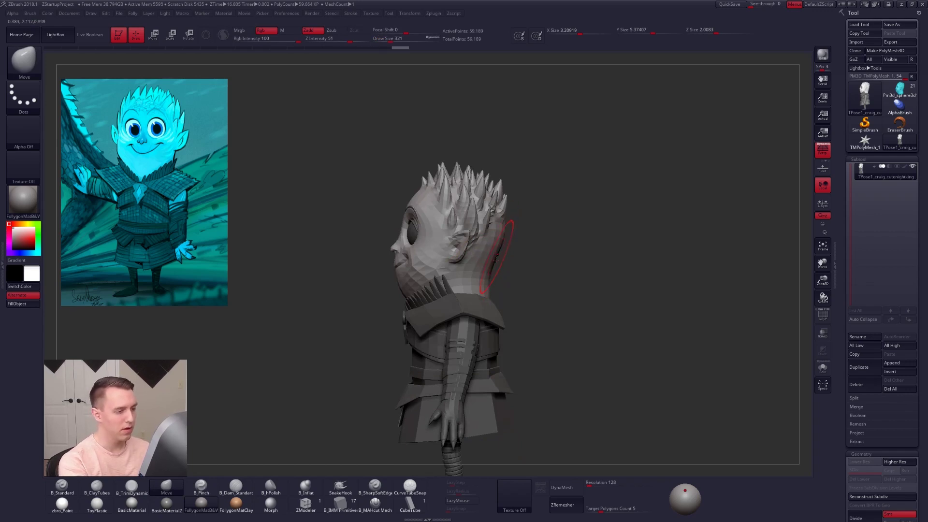
Step: Push the back of the head and neck inward in side view with the Move brush
right_click_drag(496, 259, 459, 264, "shift")
left_click_drag(507, 261, 498, 266)
key("2")
right_click_drag(499, 270, 552, 278)
key("4")
left_click_drag(511, 269, 502, 270)
key("2")
right_click_drag(503, 269, 517, 266)
key("4")
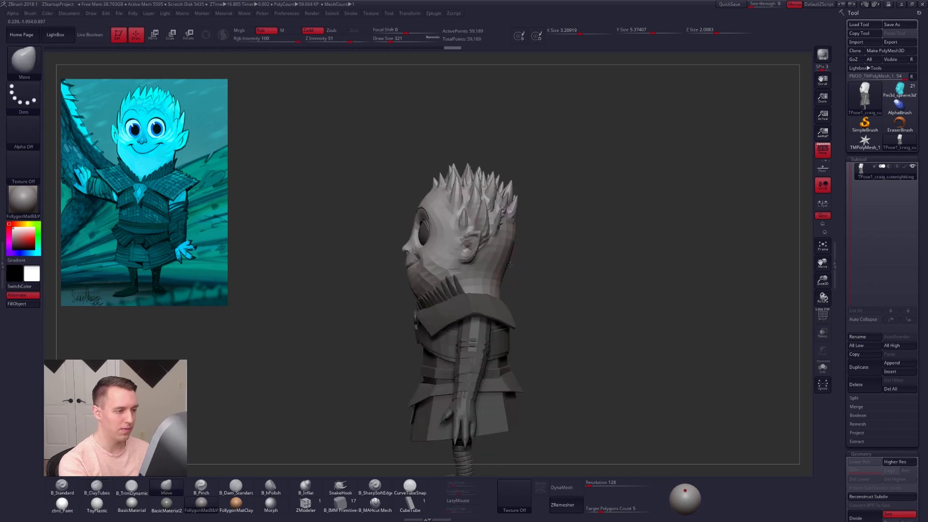
Step: Enlarge the Move brush to draw size 366 and refine the curve at the back of the head
key("s")
left_click(512, 267)
left_click_drag(507, 265, 502, 264)
right_click_drag(503, 264, 525, 288)
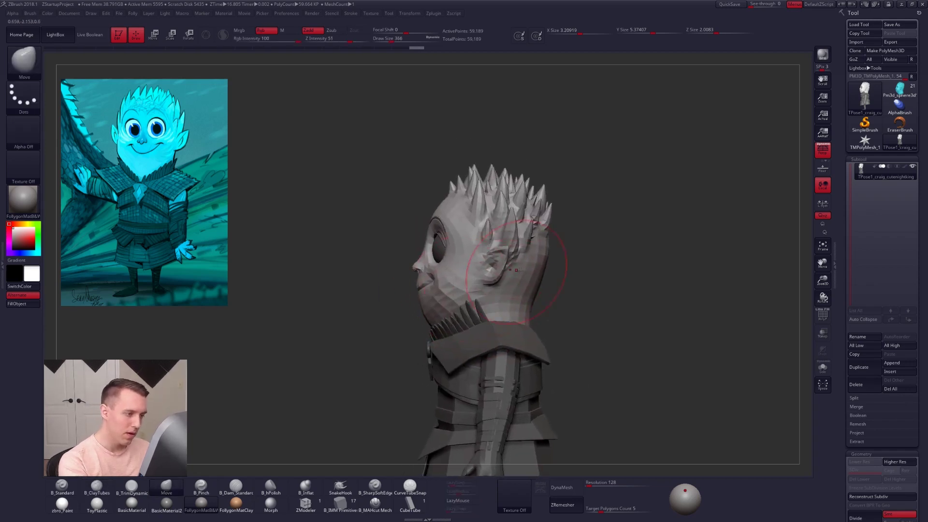
Step: Mask all but the front of the face around the eyes and tilt that area slightly with a Transpose rotate line
key("ctrl")
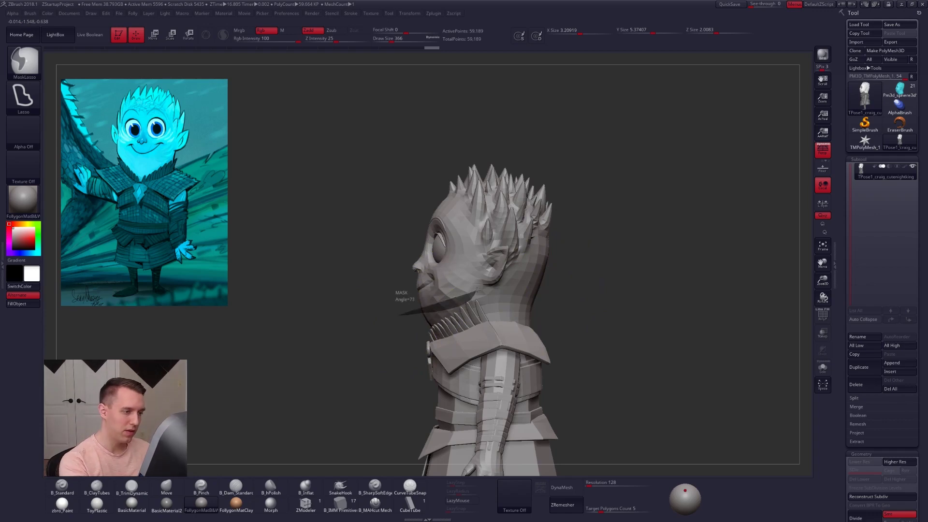
mouse_move(477, 290)
left_mouse_down("ctrl")
mouse_move(427, 202)
mouse_move(389, 213)
left_mouse_up("ctrl")
mouse_move(447, 295)
right_mouse_down()
mouse_move(483, 294)
mouse_move(438, 289)
right_mouse_up()
left_click(561, 270, "ctrl")
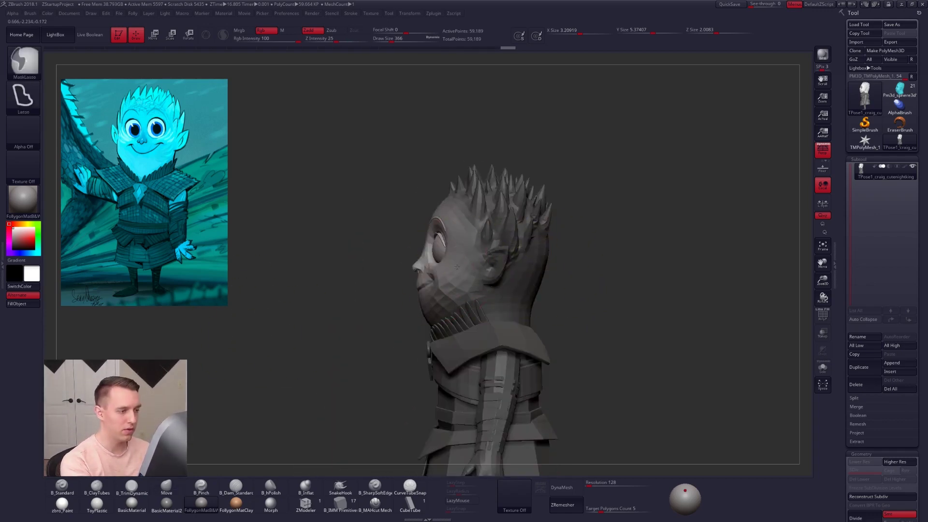
key("r")
left_click_drag(447, 259, 332, 258)
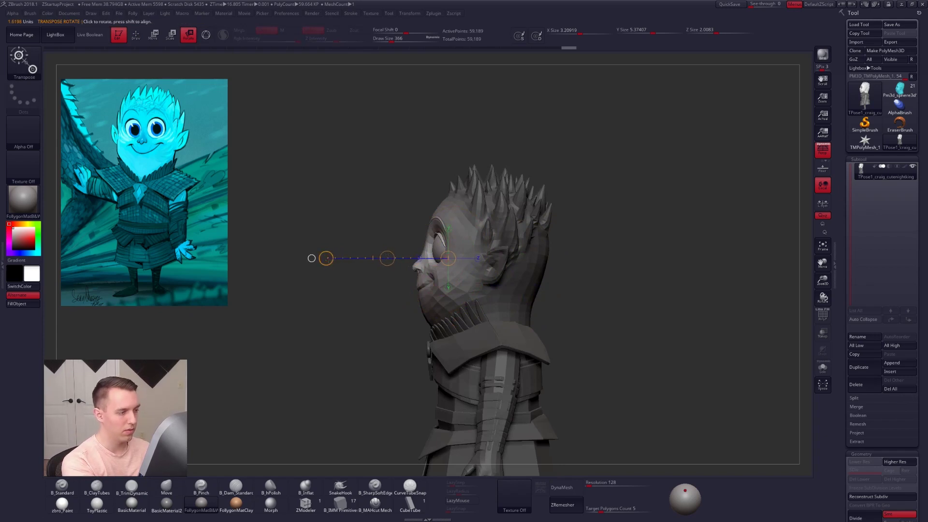
left_click(327, 259)
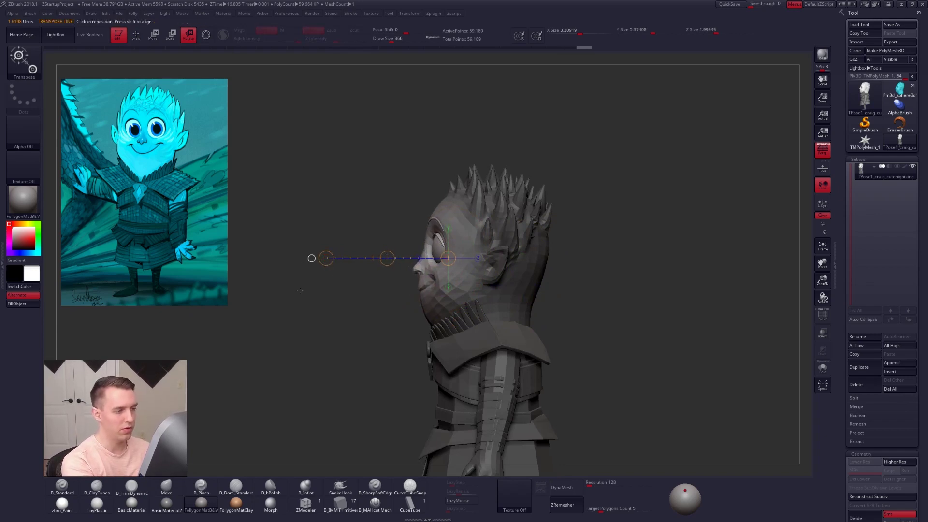
Step: Clear the mask and isolate the head polygroup, leaving the rest of the figure hidden
key("q")
mouse_move(436, 293)
right_mouse_down("shift")
mouse_move(517, 273)
mouse_move(513, 300)
right_mouse_up("shift")
key("[")
left_click_drag(560, 294, 575, 314, "ctrl")
right_click_drag(508, 331, 570, 324)
right_click_drag(507, 324, 477, 259, "ctrl")
right_click_drag(624, 415, 615, 356, "alt")
left_click_drag(614, 356, 510, 354)
left_click(454, 265, "ctrl+shift")
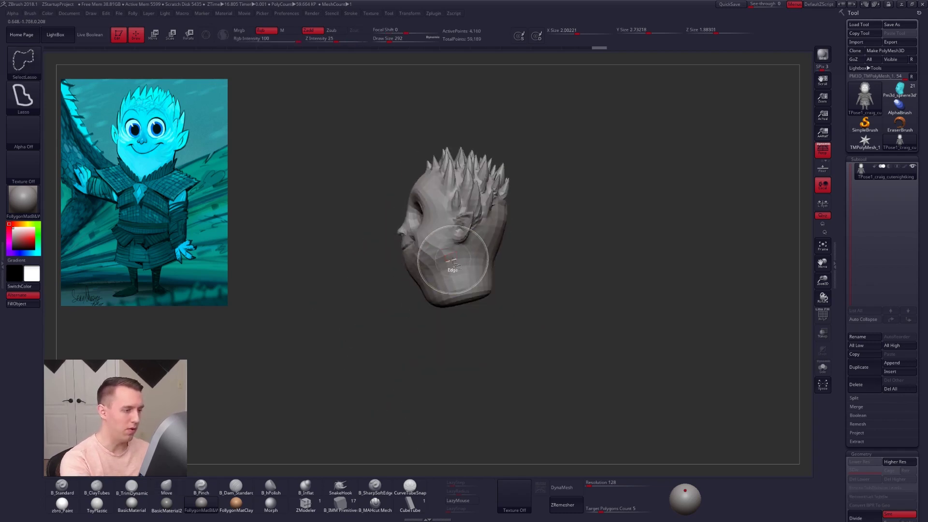
Step: Shape the jaw and neck sides of the isolated head with the Move brush at draw sizes 321 and 265
left_click_drag(415, 341, 477, 367)
right_click_drag(425, 305, 424, 286)
key("space")
left_click_drag(424, 287, 426, 286)
key("2")
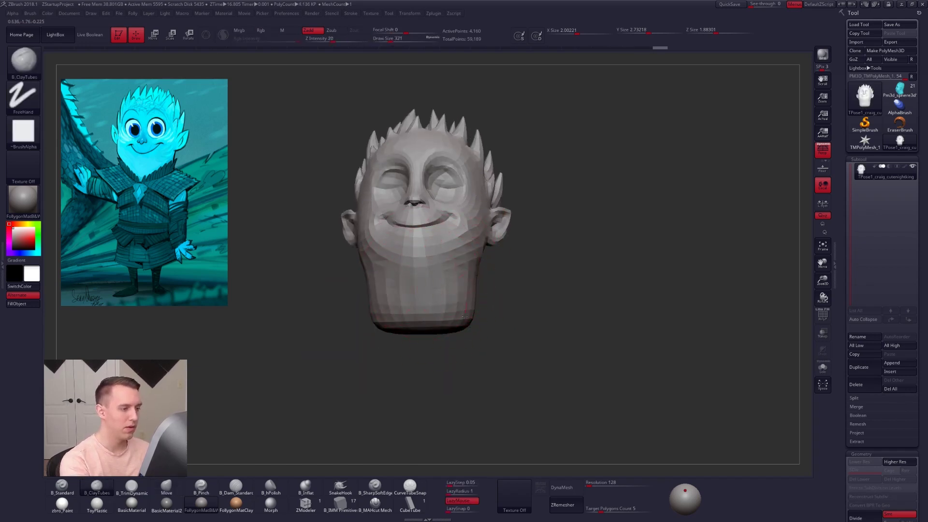
right_click_drag(465, 317, 541, 285)
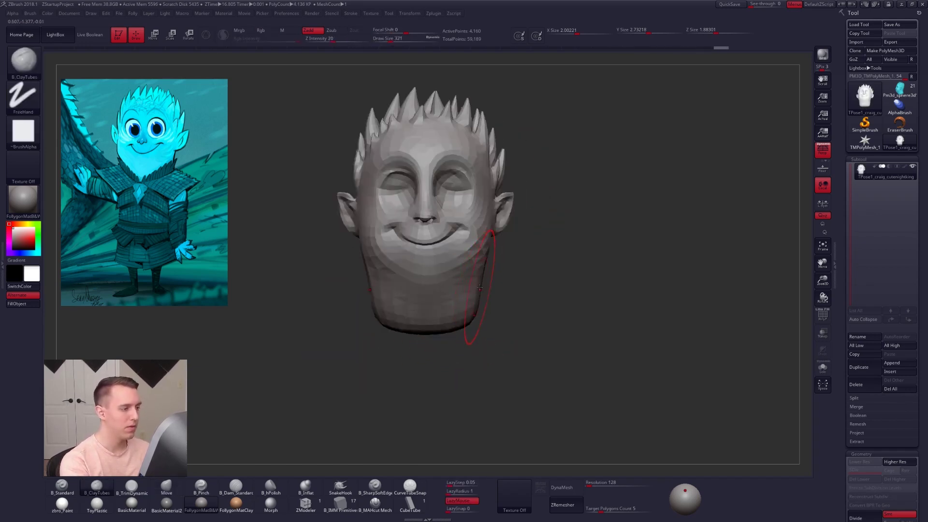
right_click_drag(482, 286, 489, 302)
key("b")
key("m")
key("v")
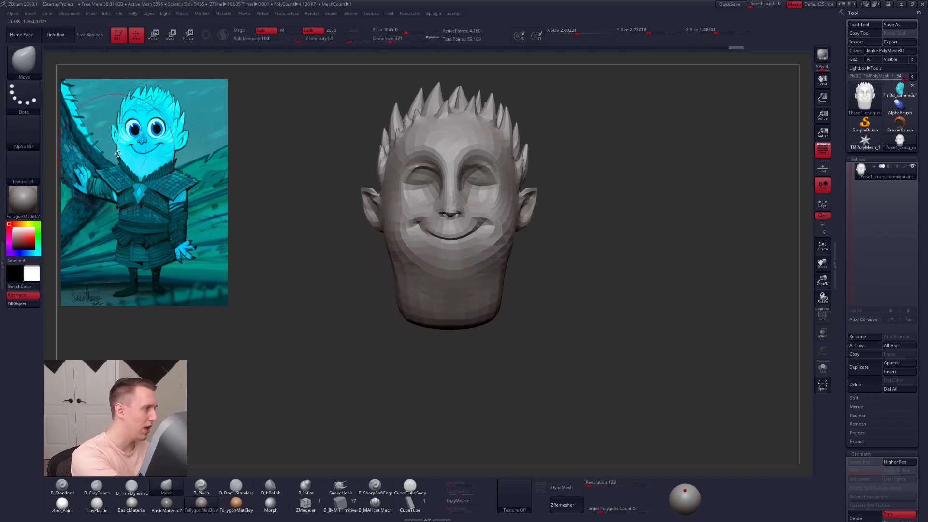
right_click_drag(420, 275, 410, 288)
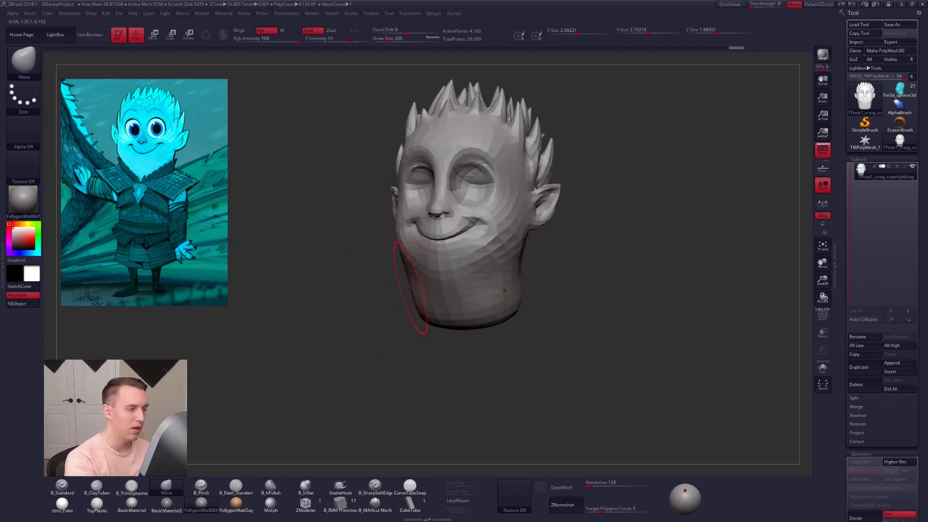
Step: Show the whole figure with the head masked and clear the mask
left_click(585, 275, "ctrl+shift")
key("ctrl+z")
left_click(592, 264, "ctrl")
left_click(602, 266, "ctrl+shift")
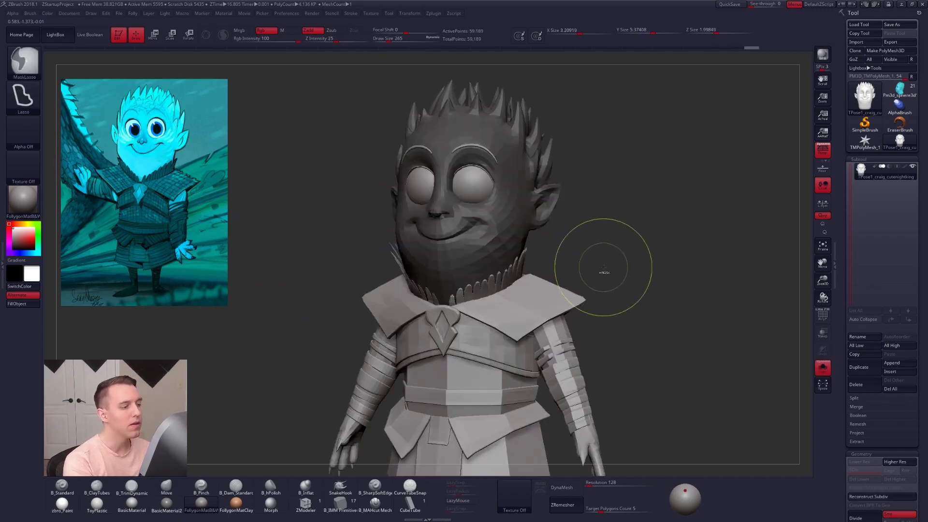
left_click(600, 266, "ctrl")
left_click_drag(575, 244, 551, 246, "ctrl")
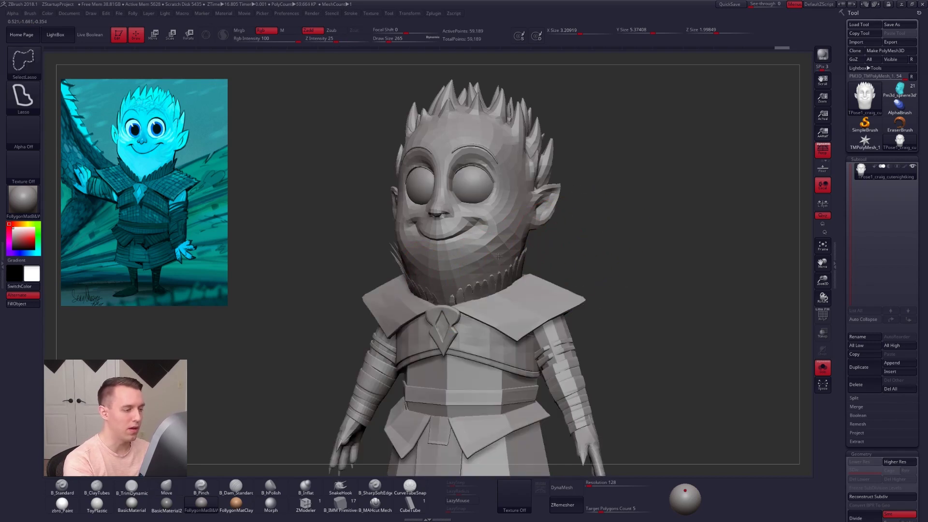
Step: Isolate the head again, adjust the sides of its lower jaw with the Move brush, and restore the full figure
left_click(480, 273, "ctrl+shift")
mouse_move(371, 309)
right_mouse_down()
mouse_move(392, 313)
mouse_move(409, 337)
right_mouse_up()
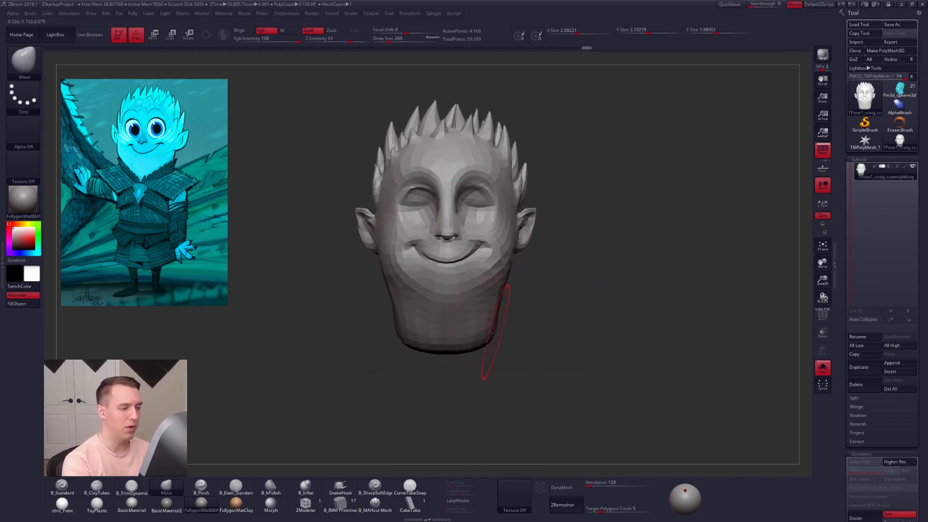
mouse_move(495, 333)
right_mouse_down()
mouse_move(536, 304)
mouse_move(472, 332)
right_mouse_up()
left_click(556, 284, "ctrl+shift")
Step: Inspect the figure's polygroup wireframe and toggle the Dynamic Subdivision preview on and off
right_click(482, 311)
key("shift+f")
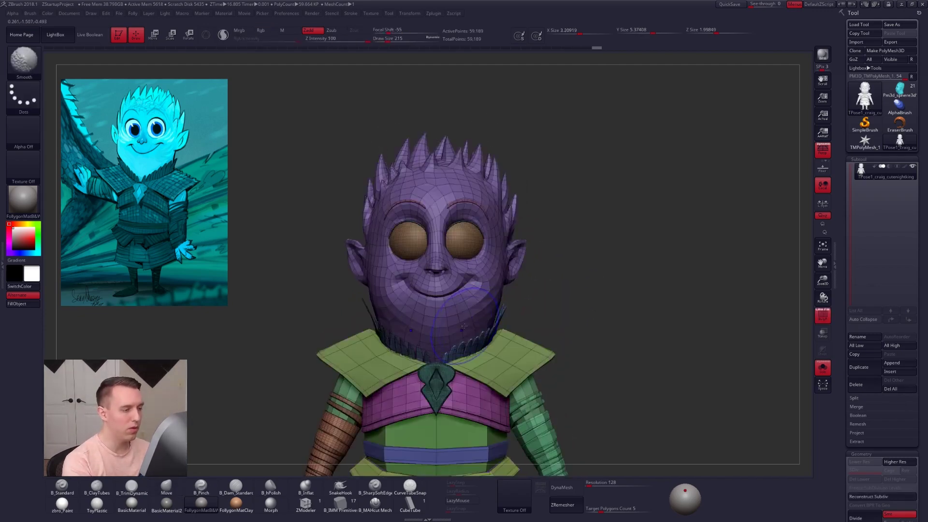
key("shift+f")
key("d")
left_click(506, 164)
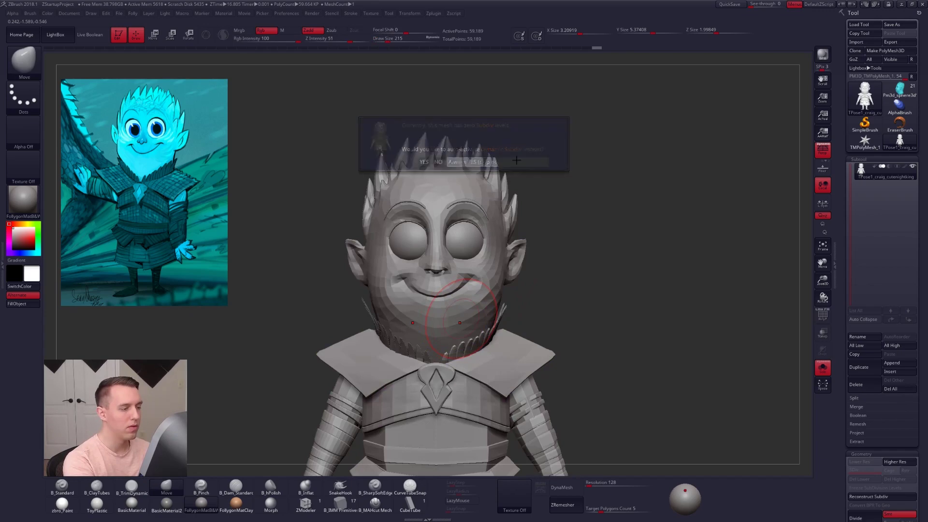
key("shift+d")
right_click_drag(536, 282, 531, 212, "alt")
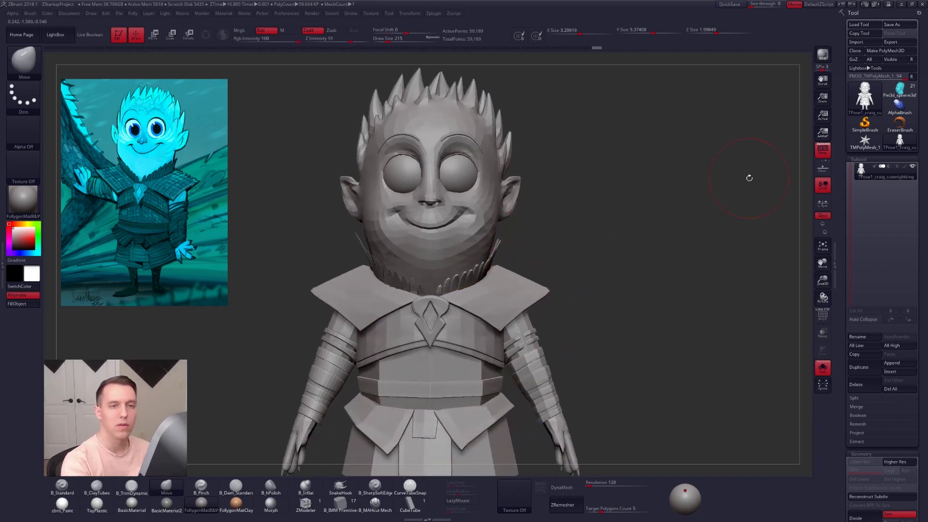
Step: Switch to the original colored head tool for comparison and return to the combined TPose mesh
left_click(899, 93)
left_click_drag(733, 187, 728, 211)
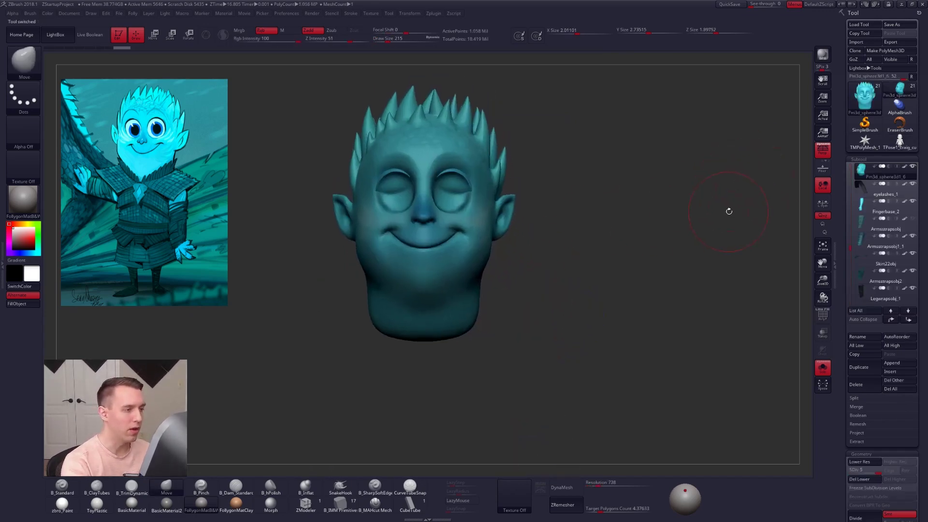
left_click(899, 141)
Step: Refine the head's cheek and jaw contours with the Move brush at draw sizes 160 to 252
key("space")
right_click_drag(423, 267, 464, 279, "alt")
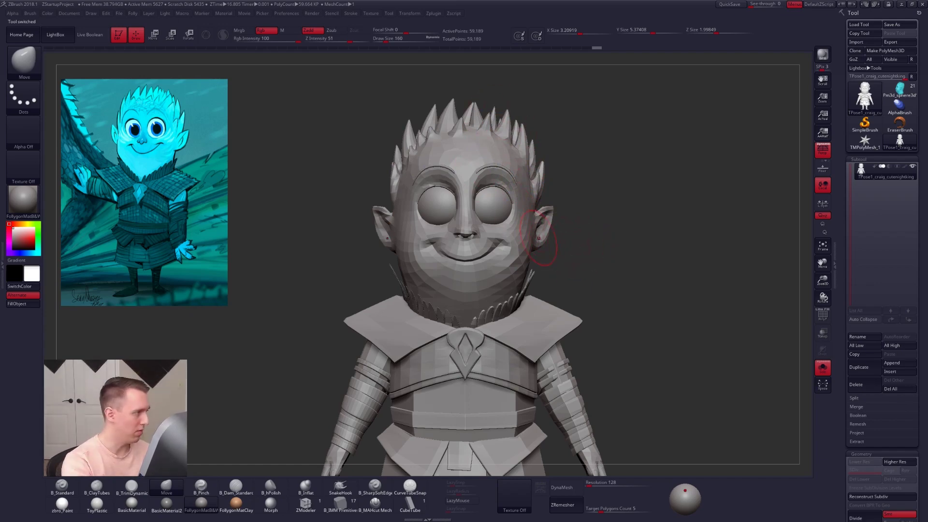
mouse_move(482, 276)
right_mouse_down()
mouse_move(536, 313)
mouse_move(531, 303)
right_mouse_up()
key("space")
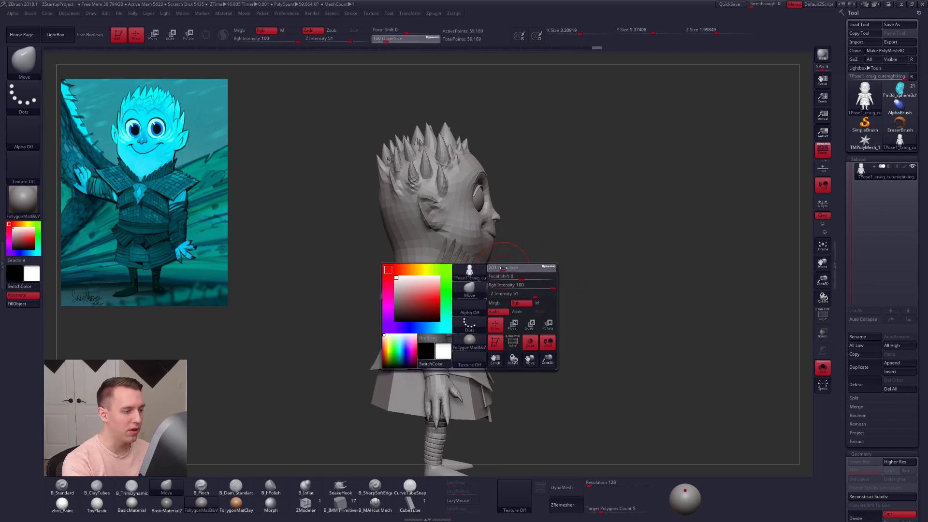
left_click_drag(497, 271, 502, 271)
mouse_move(494, 250)
right_mouse_down()
mouse_move(402, 249)
mouse_move(464, 269)
mouse_move(494, 306)
mouse_move(471, 289)
right_mouse_up()
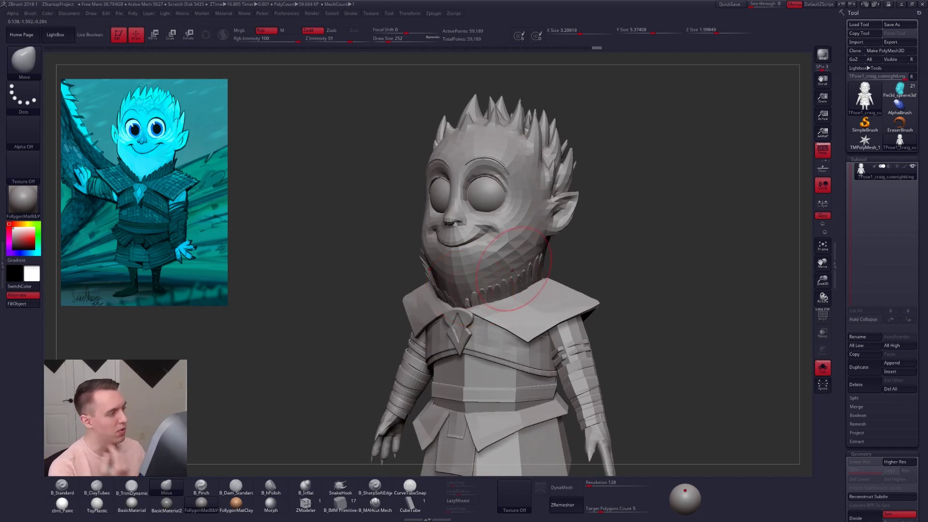
Step: Push the chest forward and the back of the torso inward in side view using the Move brush at draw size 636
mouse_move(511, 270)
right_mouse_down()
mouse_move(591, 301)
mouse_move(548, 304)
right_mouse_up()
key("space")
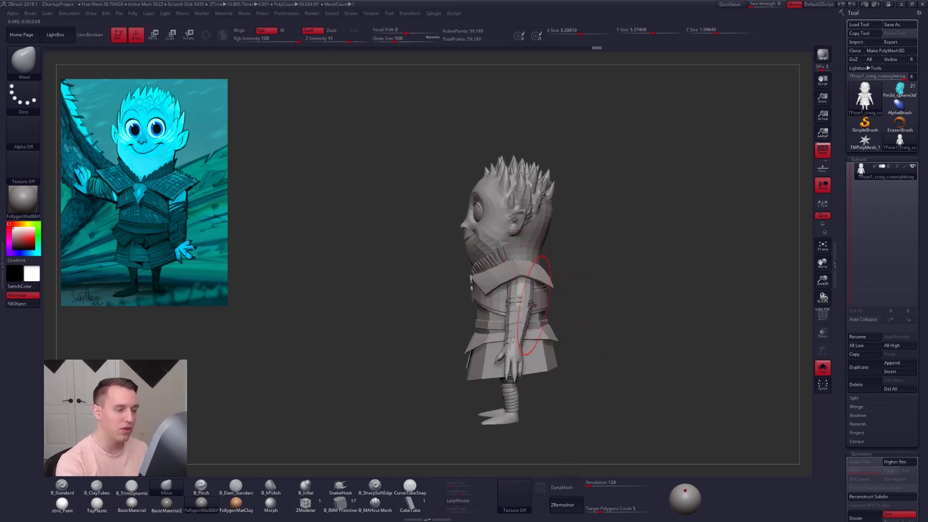
key("space")
left_click_drag(536, 306, 540, 306)
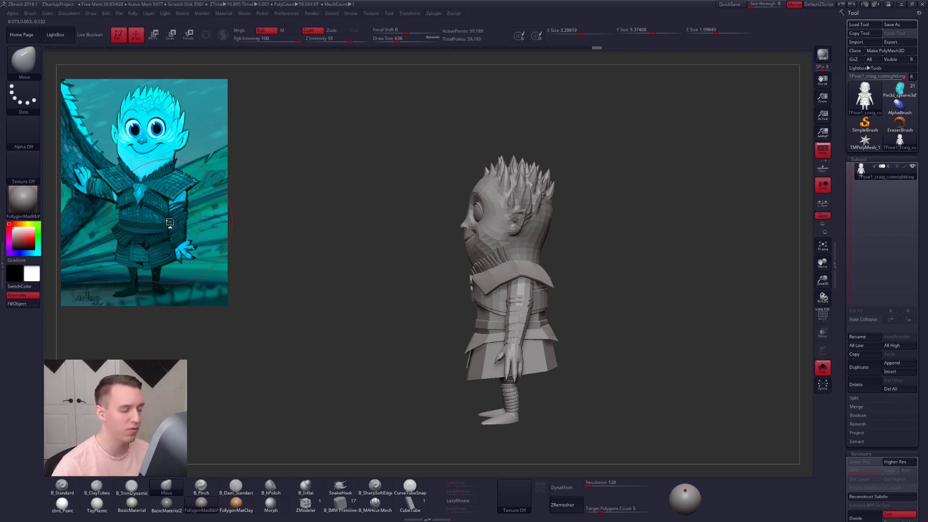
left_click_drag(477, 309, 474, 309)
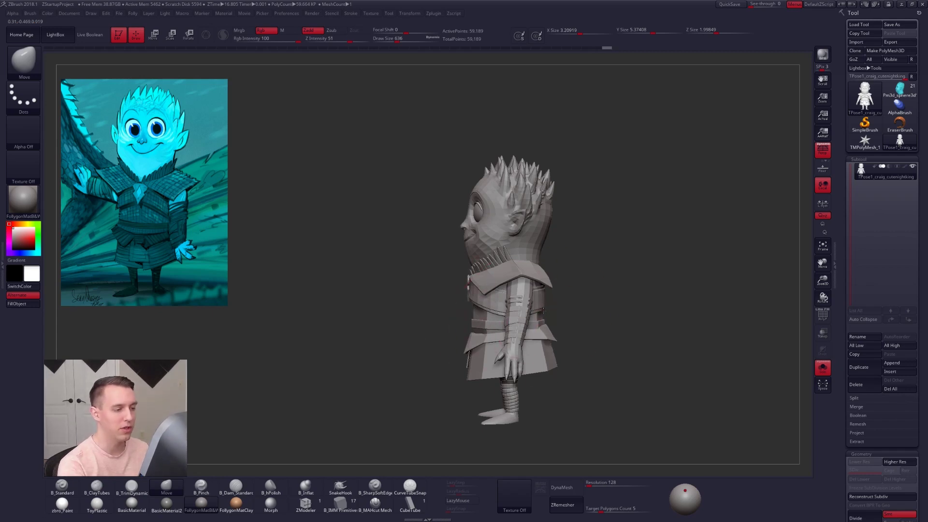
left_click_drag(533, 310, 525, 311)
Step: Refine the torso's side profile on the combined mesh using the Move brush at draw size 465
mouse_move(450, 311)
left_mouse_down("shift")
mouse_move(491, 295)
mouse_move(484, 299)
left_mouse_up("shift")
key("space")
right_click_drag(475, 294, 497, 302)
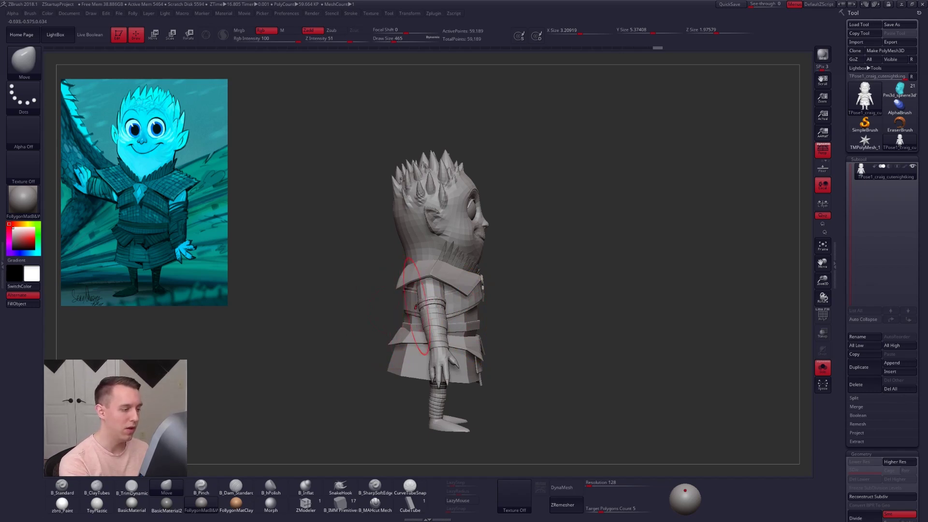
left_click_drag(508, 373, 420, 377, "shift")
left_click_drag(486, 390, 505, 345, "alt")
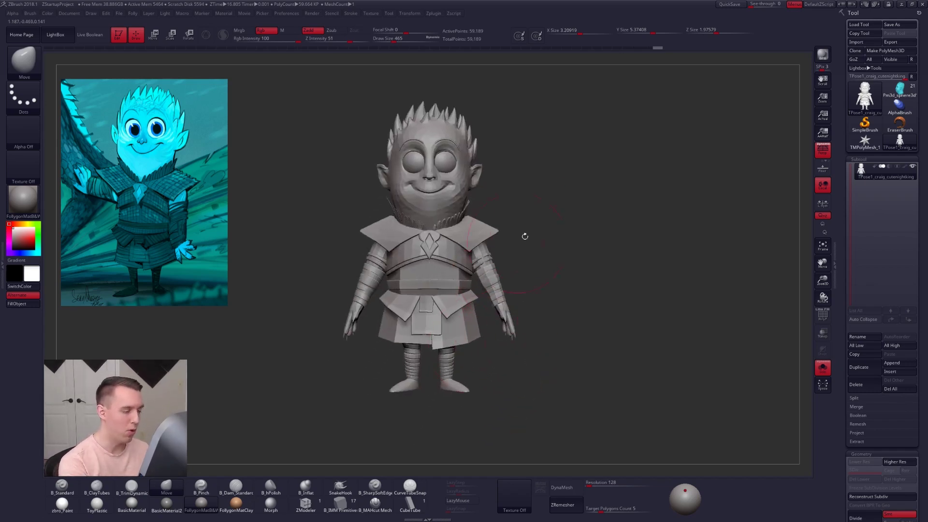
Step: Transfer the Transpose Master changes from the combined mesh back to the original subtools
left_click_drag(580, 289, 598, 309, "alt")
key("space")
left_click(639, 353)
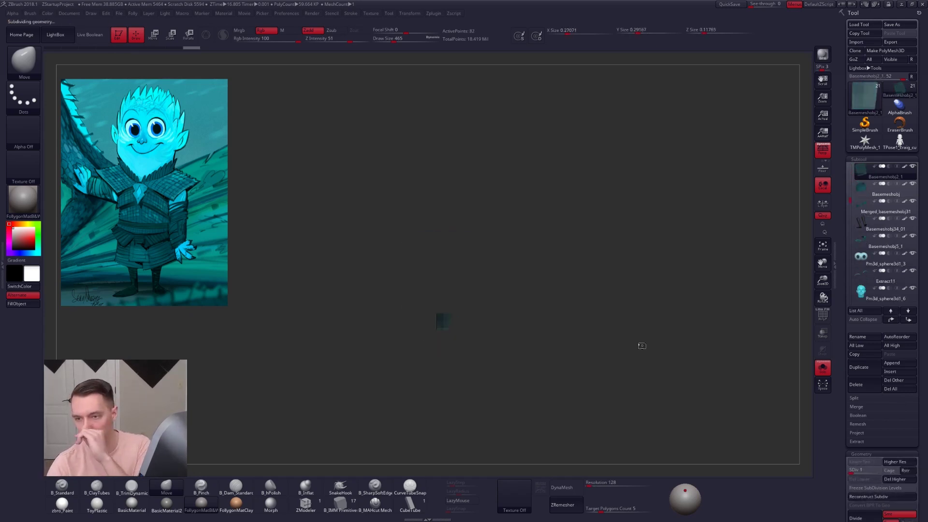
Step: Adjust the head's neck and jaw area in side and front views using the Move brush at draw size 279
key("space")
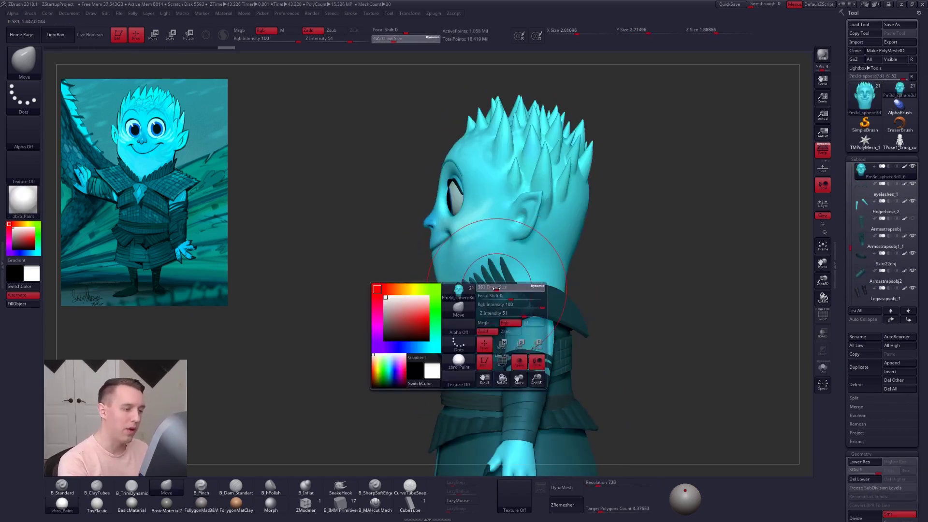
left_click_drag(504, 289, 497, 289)
left_click_drag(579, 282, 580, 309)
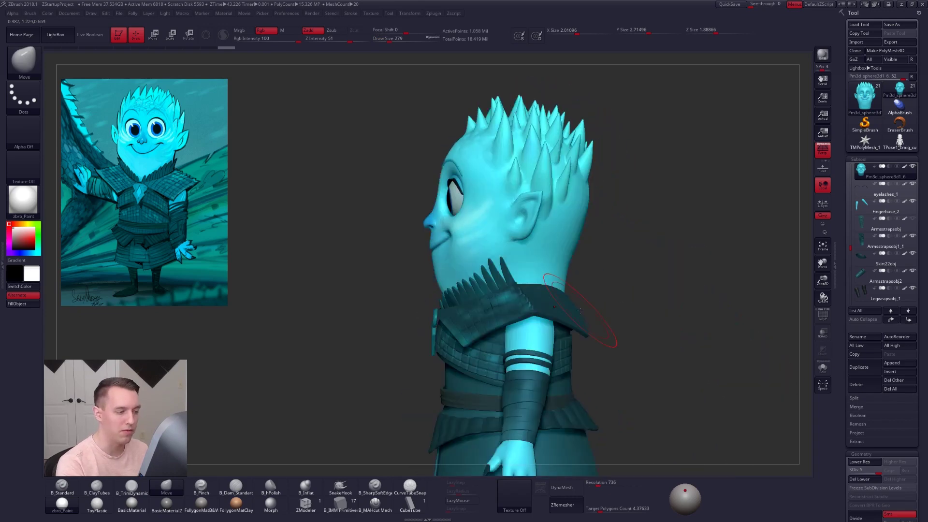
left_click_drag(493, 305, 482, 284)
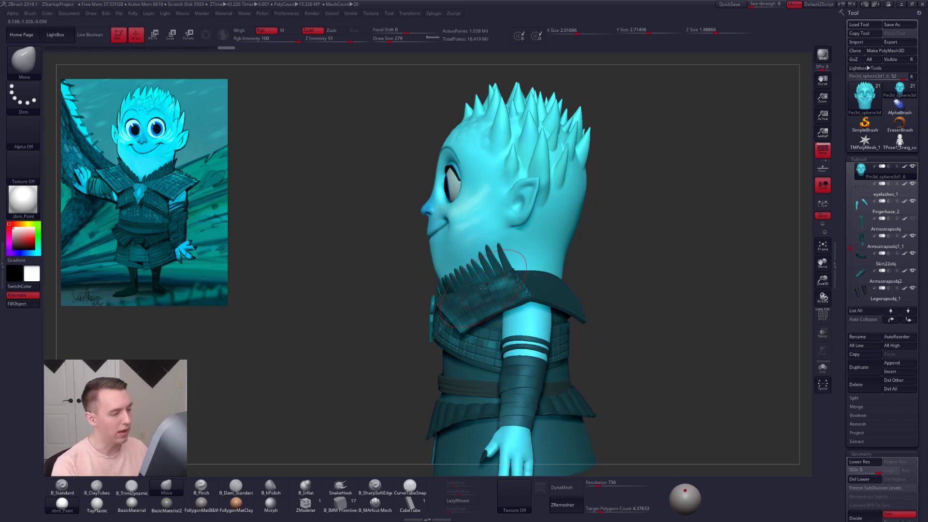
right_click_drag(481, 285, 540, 275)
right_click_drag(616, 321, 649, 305)
right_click_drag(656, 259, 566, 272)
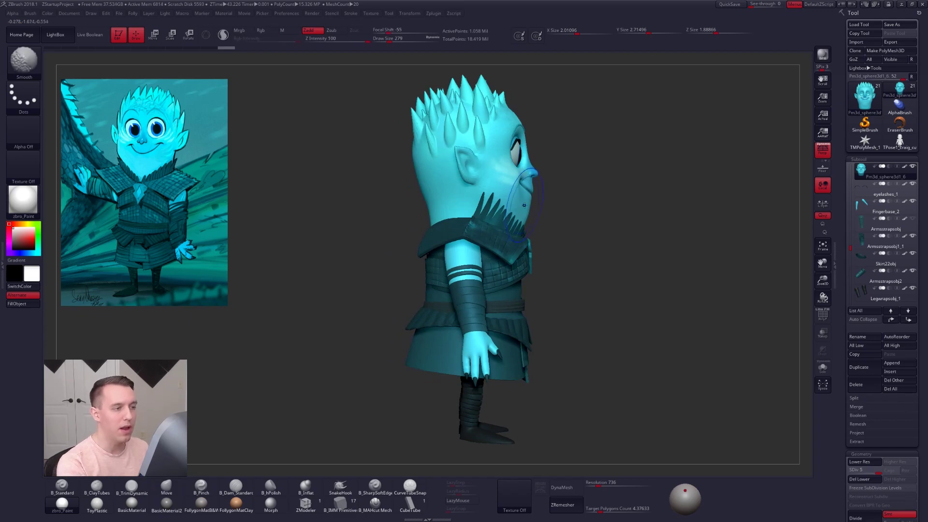
key("b")
key("m")
key("v")
mouse_move(569, 238)
right_mouse_down()
mouse_move(518, 252)
mouse_move(550, 294)
right_mouse_up()
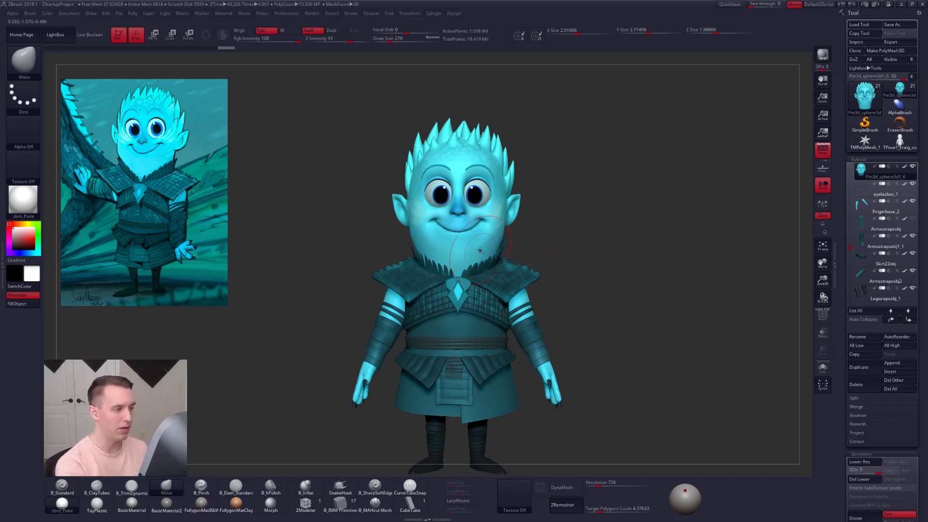
Step: Isolate the head and sharpen the jawline edge with the B_Pinch brush at draw size 170, intensity 20 and LazyMouse on
key("alt+s")
right_click_drag(482, 247, 456, 242)
right_click_drag(457, 242, 488, 299, "ctrl")
key("space")
left_click_drag(491, 248, 489, 246)
key("5")
mouse_move(501, 266)
right_mouse_down()
mouse_move(466, 265)
mouse_move(476, 285)
mouse_move(546, 281)
right_mouse_up()
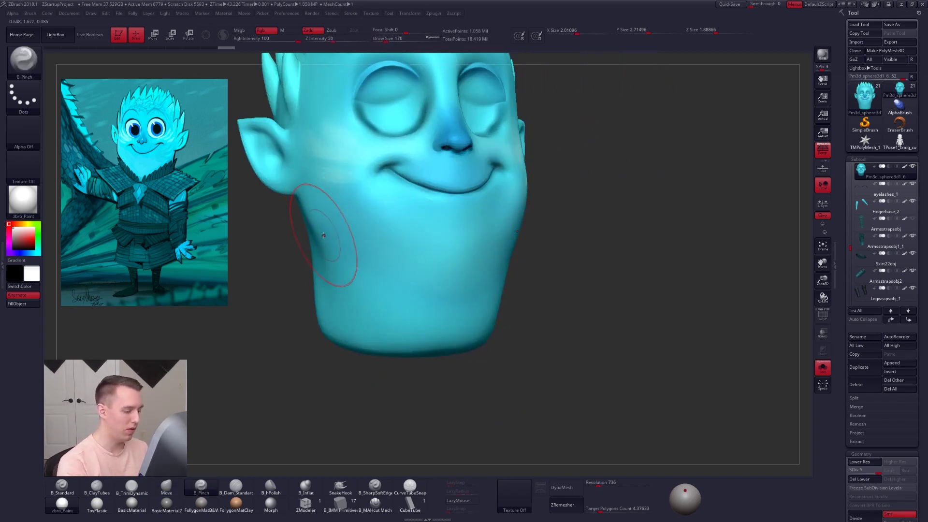
left_click(472, 501)
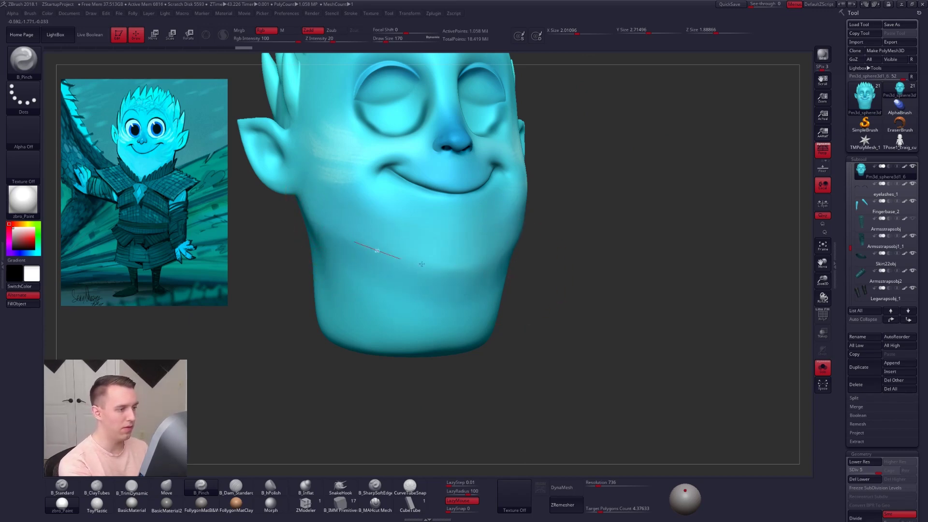
right_click_drag(492, 267, 448, 267)
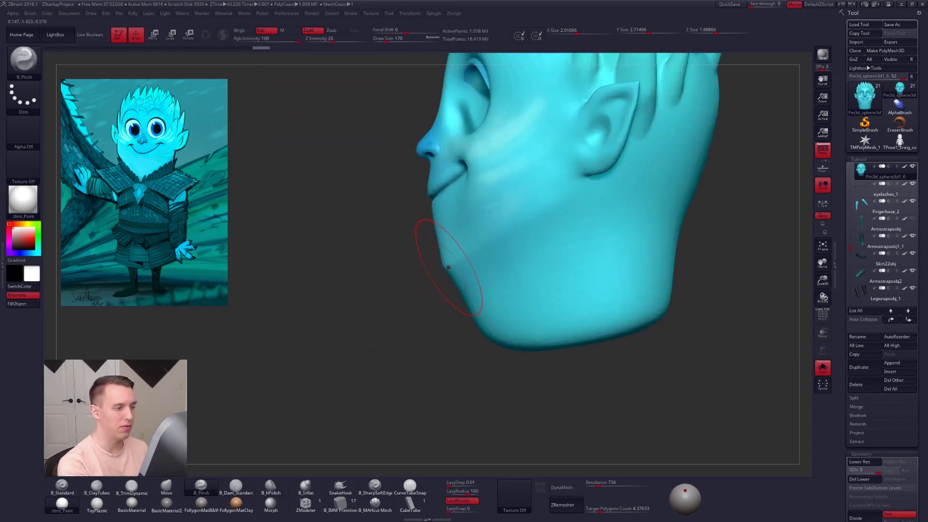
left_click_drag(507, 229, 558, 193)
Step: Drop the head to subdivision level 3 and adjust the chin with the Move brush at draw size 170, checking it on the full figure
key("space")
key("shift+d")
key("shift+d")
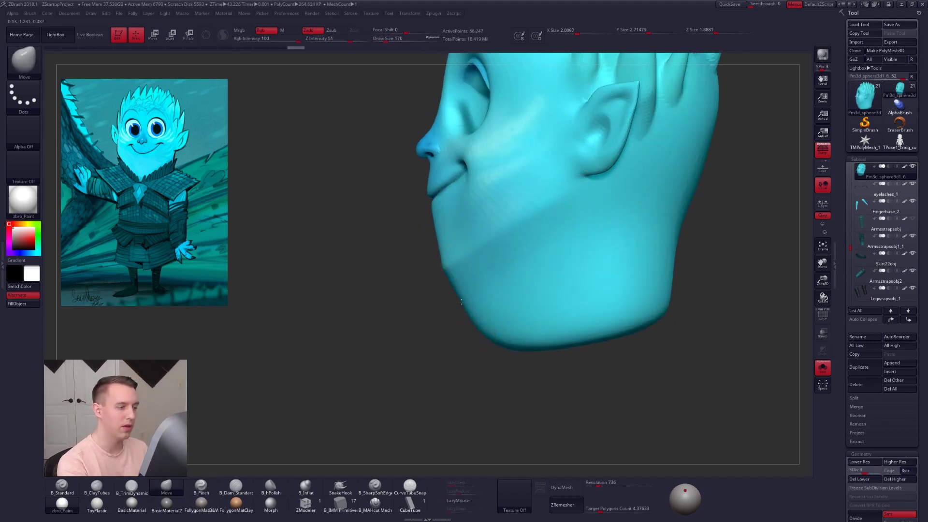
right_click_drag(454, 270, 488, 277)
key("alt+s")
right_click_drag(518, 306, 468, 305)
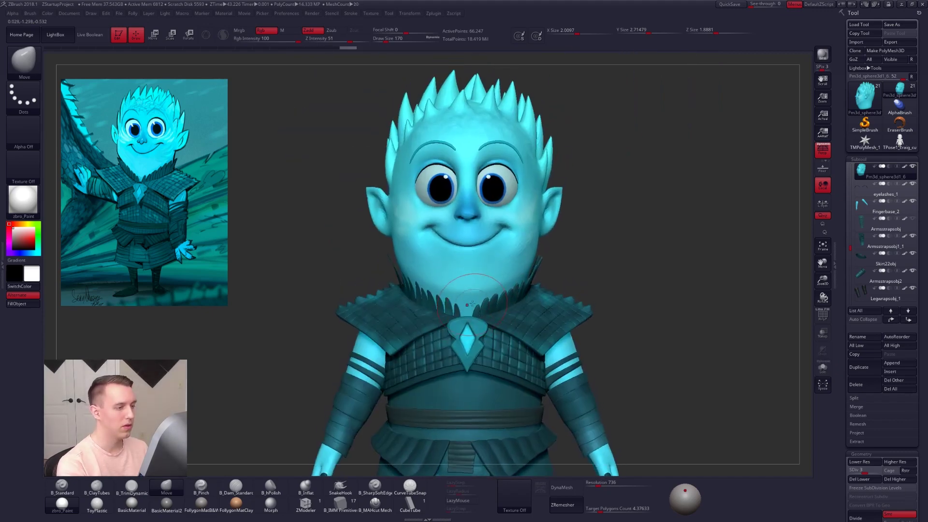
Step: Isolate the head and reshape the chin and jaw at subdivision level 2 using the Move brush at draw sizes 227 and 170
key("alt+s")
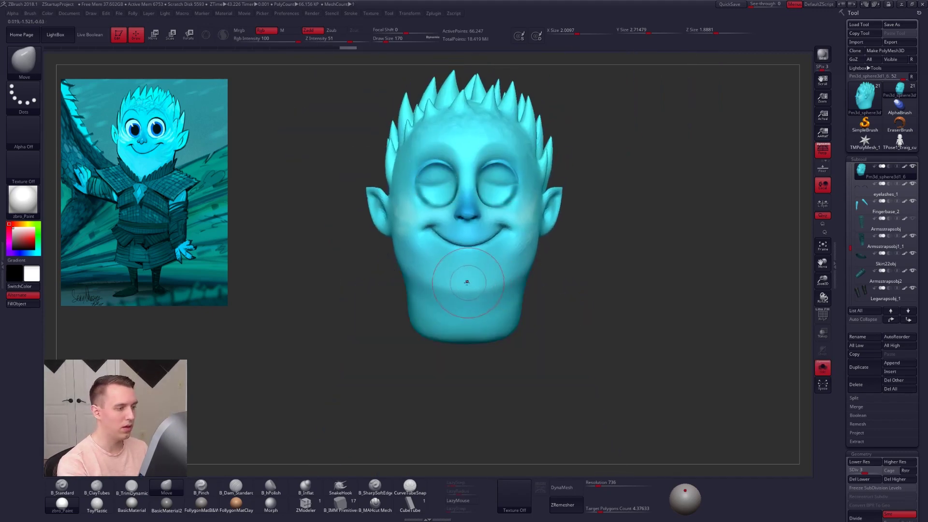
key("s")
left_click_drag(466, 278, 470, 280)
right_click_drag(468, 285, 505, 288, "shift")
key("shift+d")
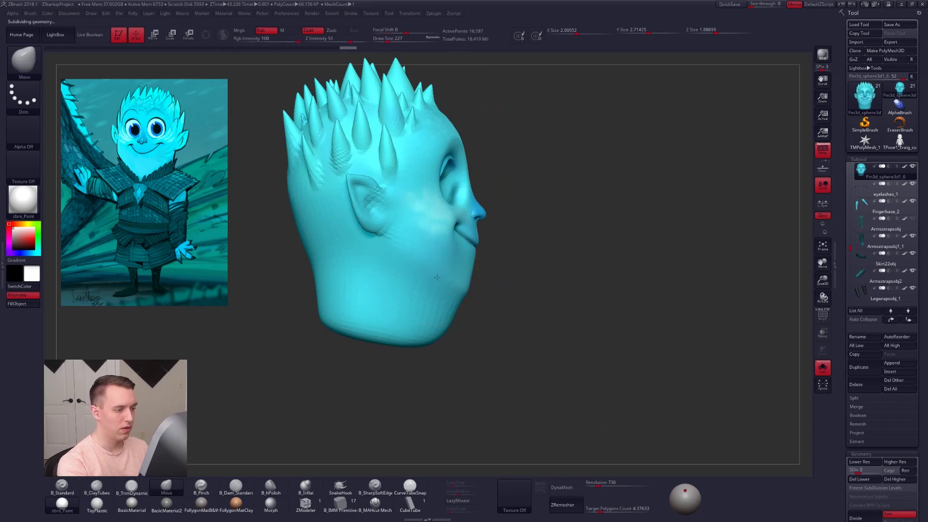
right_click_drag(422, 266, 408, 276)
key("s")
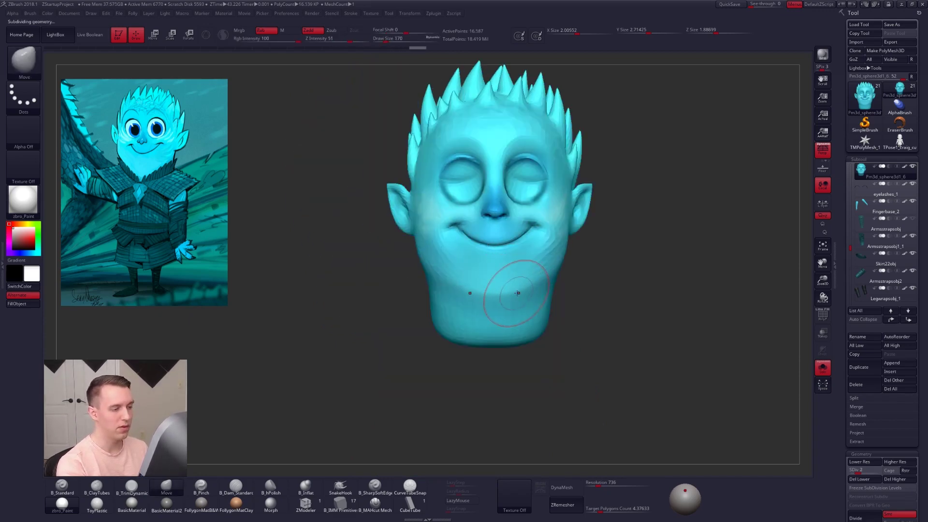
right_click_drag(525, 290, 514, 283)
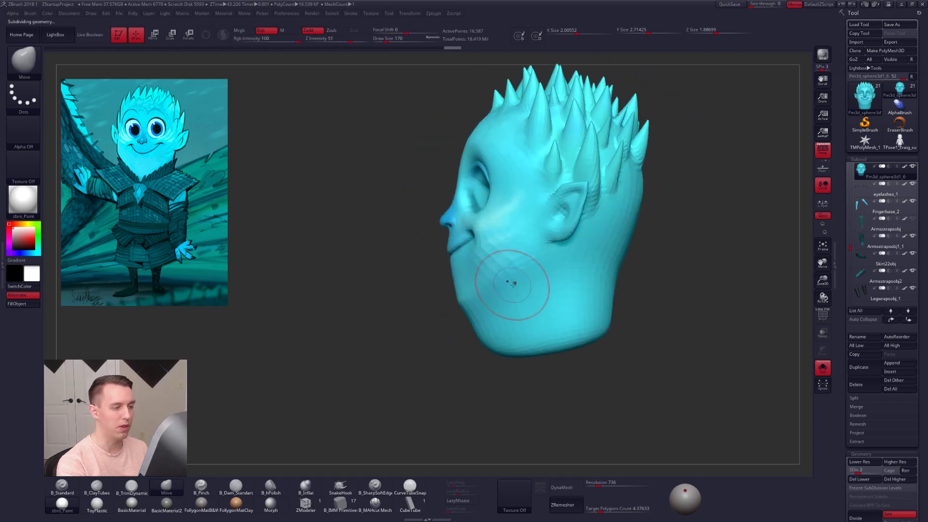
Step: Raise the head to subdivision level 5 and pinch the jawline toward the ear with the B_Pinch brush at draw size 150
key("space")
left_click_drag(507, 276, 495, 289)
key("d")
key("s")
key("5")
mouse_move(477, 290)
right_mouse_down()
mouse_move(495, 306)
mouse_move(479, 301)
right_mouse_up()
key("s")
left_click_drag(479, 301, 473, 301)
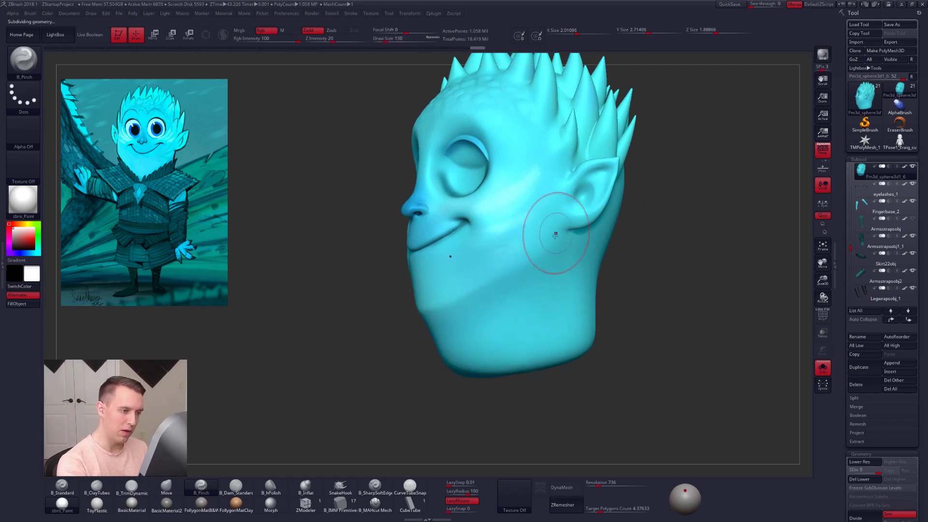
right_click_drag(556, 234, 543, 256)
key("space")
left_click_drag(542, 256, 537, 256)
left_click_drag(552, 223, 544, 212)
Step: Show the full figure and examine the jawline from front and three-quarter views against the reference
right_click_drag(543, 211, 580, 232)
right_click_drag(580, 232, 497, 289, "ctrl")
key("alt+s")
key("space")
left_click_drag(486, 290, 492, 291)
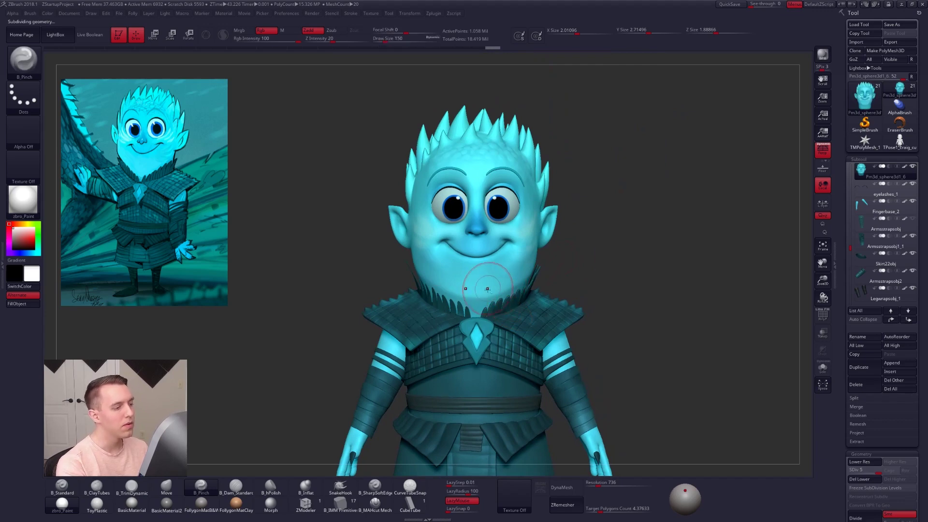
right_click_drag(487, 288, 462, 306, "alt")
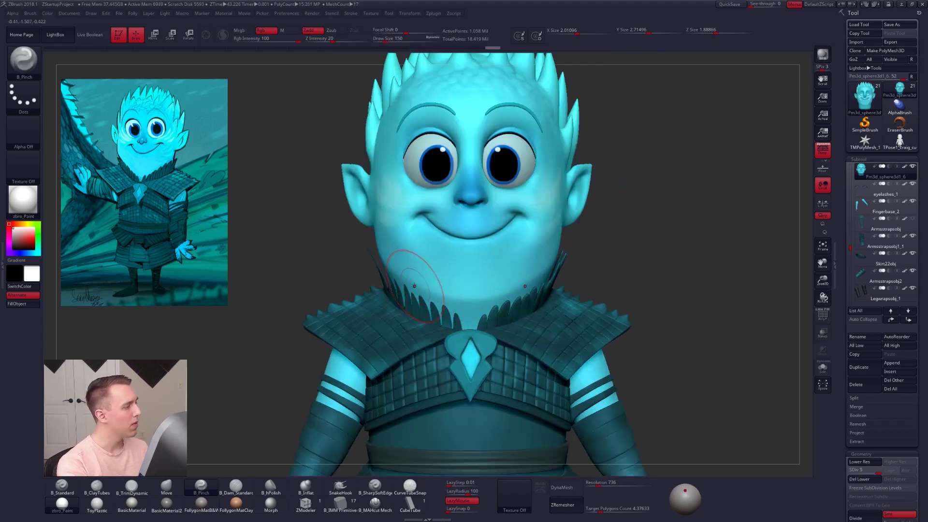
right_click_drag(403, 256, 435, 252)
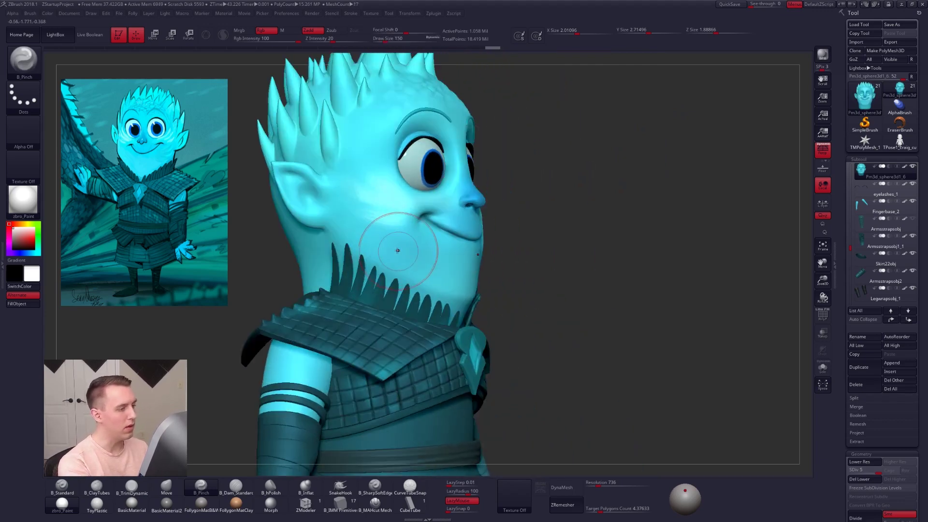
Step: Isolate the head and pinch the cheek from the mouth corner back toward the jaw using the B_Pinch brush at draw size 150
key("alt+s")
right_click_drag(373, 234, 380, 244)
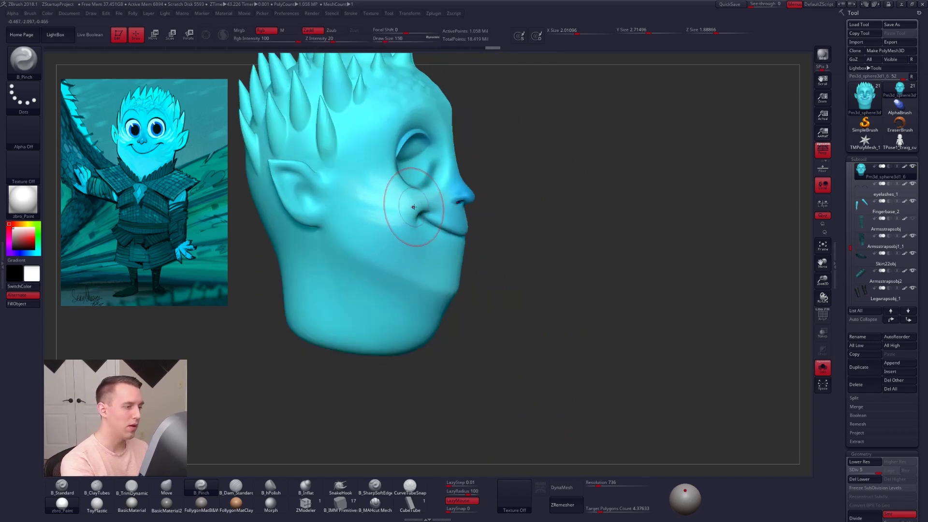
left_click_drag(414, 207, 371, 230)
left_click_drag(318, 276, 314, 279)
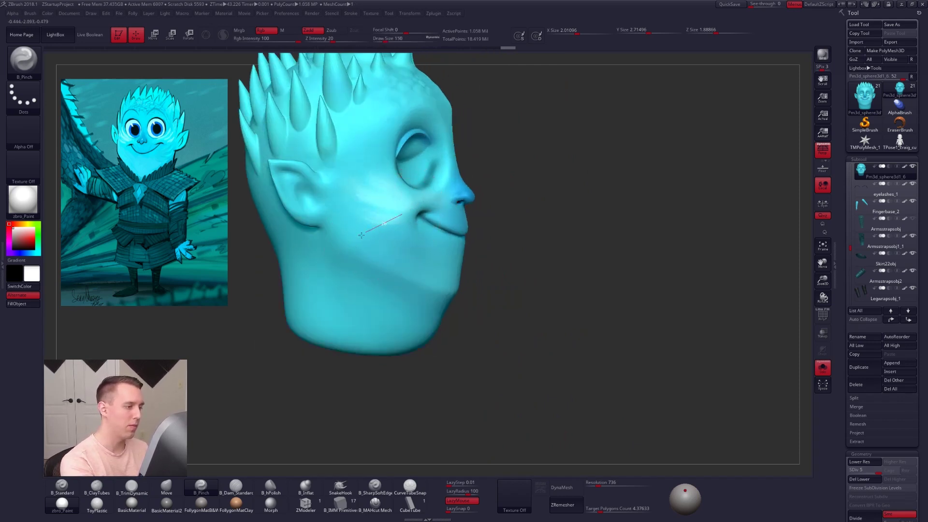
left_click_drag(409, 212, 377, 227)
mouse_move(319, 334)
left_mouse_down()
mouse_move(355, 236)
mouse_move(344, 230)
mouse_move(353, 265)
mouse_move(366, 220)
mouse_move(367, 266)
left_mouse_up()
Step: Return the head to subdivision level 3 and reshape the cheek and jaw sides with the Move brush at draw size 170
key("b")
key("m")
key("v")
key("shift+d")
key("shift+d")
key("space")
key("space")
left_click_drag(433, 254, 385, 241)
left_click_drag(363, 270, 340, 273)
left_click_drag(475, 276, 487, 268)
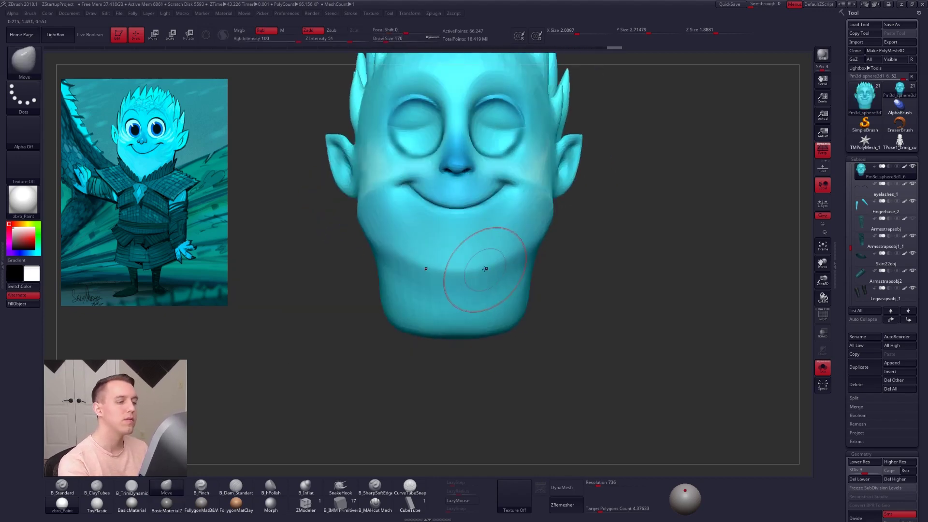
Step: Refine the cheek and chin contours from several angles with the Move brush, and raise the head to subdivision level 4
right_click_drag(491, 273, 464, 273)
key("space")
left_click_drag(525, 263, 527, 263)
right_click_drag(536, 268, 515, 253)
left_click_drag(549, 238, 569, 237)
right_click_drag(547, 235, 571, 228)
key("space")
left_click_drag(568, 224, 540, 186)
key("d")
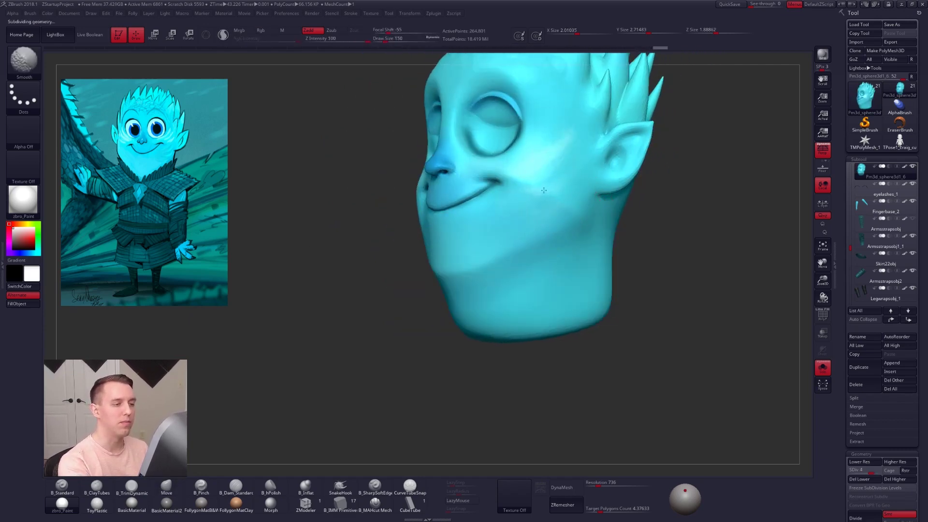
Step: Smooth the transition between the cheek and the jawline on the isolated head
left_click_drag(513, 281, 521, 273, "shift")
right_click_drag(521, 273, 491, 280)
mouse_move(547, 251)
left_mouse_down("shift")
mouse_move(560, 250)
mouse_move(564, 234)
left_mouse_up("shift")
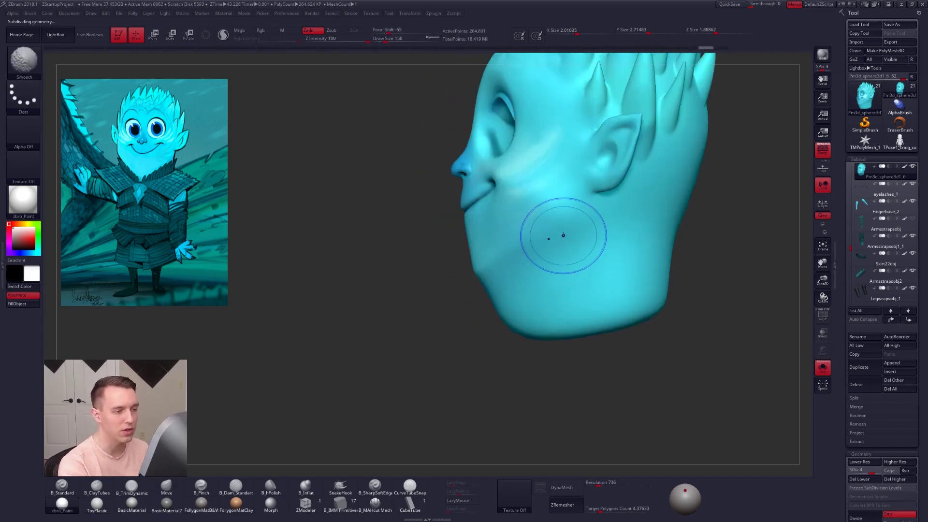
mouse_move(510, 269)
right_mouse_down("shift")
mouse_move(550, 256)
mouse_move(528, 283)
right_mouse_up("shift")
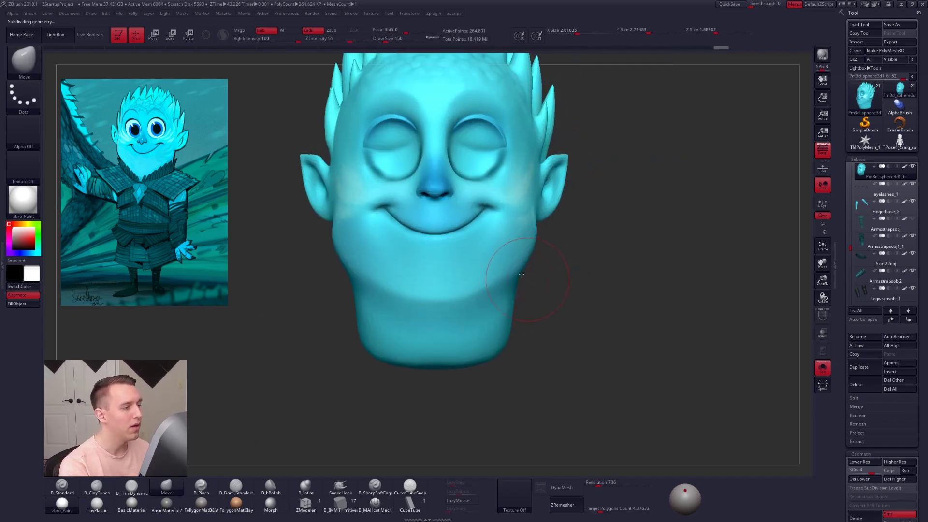
Step: Show the full figure and adjust the cheek sides at subdivision level 1 using the Move brush at draw size 227
key("shift+s")
key("space")
left_click_drag(552, 274, 560, 272)
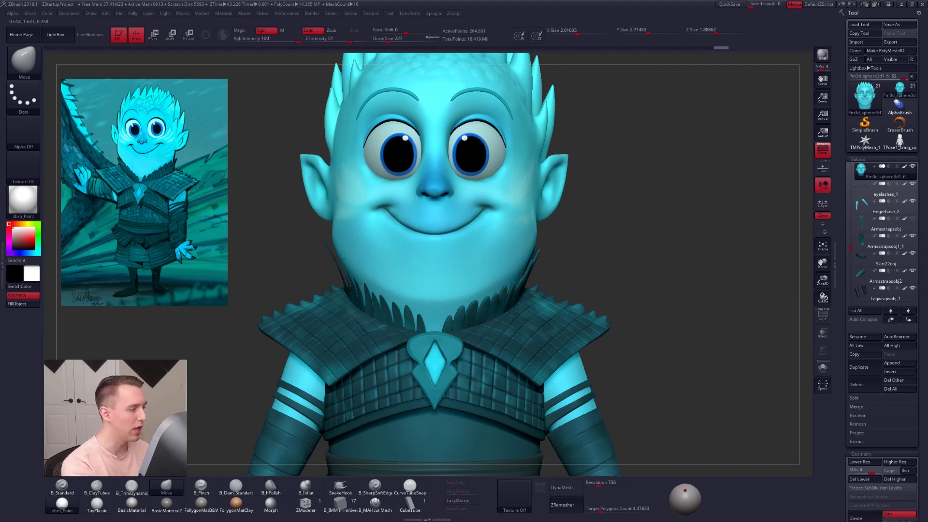
right_click_drag(356, 261, 345, 261)
key("shift+d")
key("shift+d")
key("shift+d")
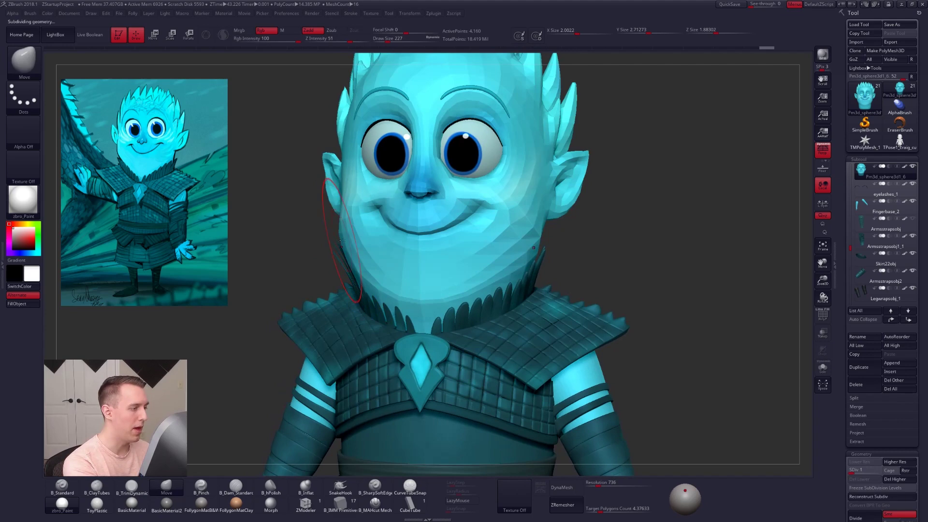
right_click_drag(341, 241, 336, 242)
Step: Raise the head to subdivision level 4 and refine the cheeks with the Move brush at draw size 181, toggling the head's isolation to check
key("d")
key("d")
key("d")
key("space")
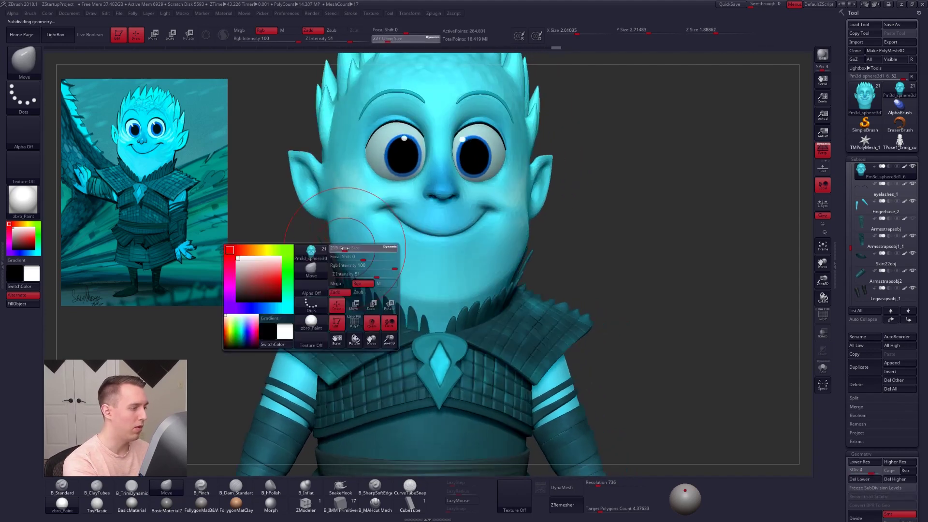
left_click_drag(352, 282, 348, 282)
right_click_drag(368, 254, 429, 243)
key("shift+s")
right_click_drag(366, 237, 309, 265)
right_click_drag(468, 305, 458, 302)
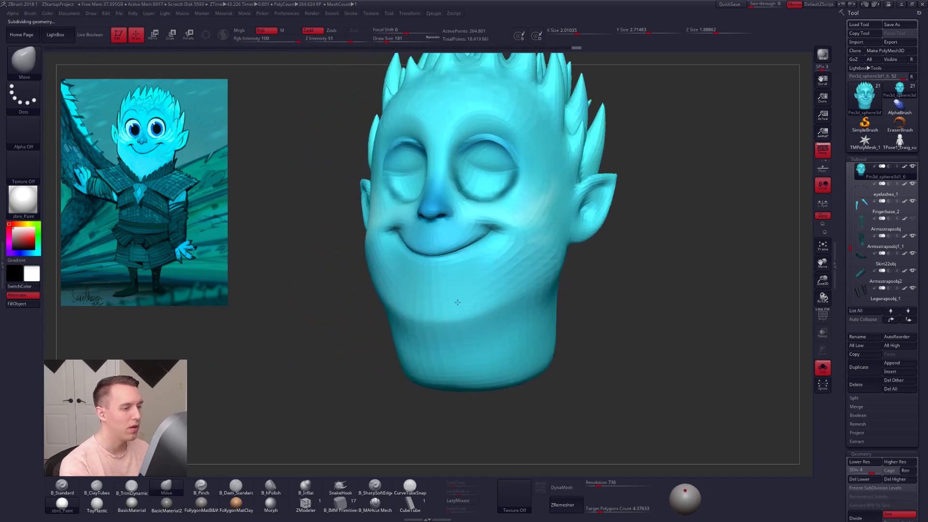
key("shift+s")
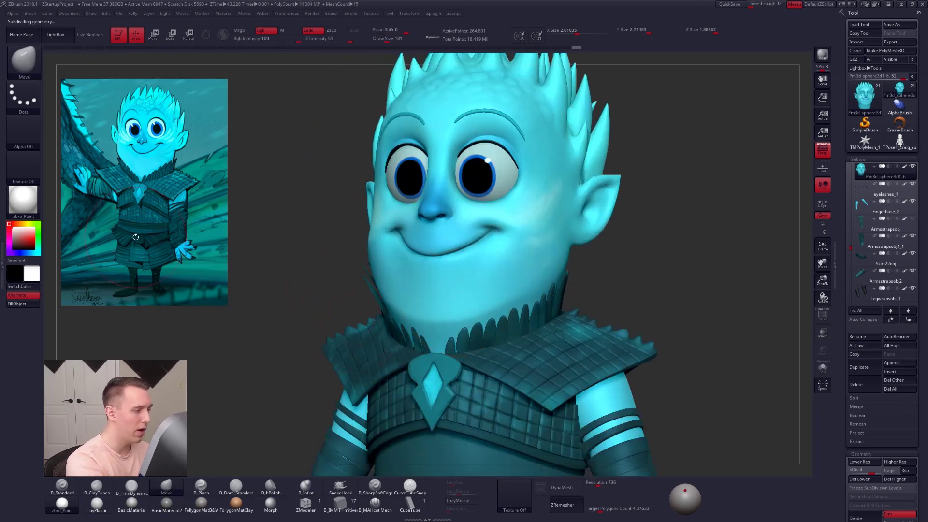
Step: Reshape the jaw edge at subdivision level 2 with the Move brush and raise the isolated head to level 3
key("shift+s")
key("shift+d")
key("shift+d")
right_click_drag(375, 290, 389, 291)
left_click_drag(367, 286, 379, 285)
right_click_drag(379, 298, 430, 319)
mouse_move(430, 319)
right_mouse_down("ctrl")
mouse_move(449, 309)
mouse_move(439, 341)
mouse_move(490, 315)
mouse_move(479, 316)
mouse_move(550, 310)
mouse_move(462, 365)
right_mouse_up("ctrl")
key("shift+s")
key("shift+s")
key("d")
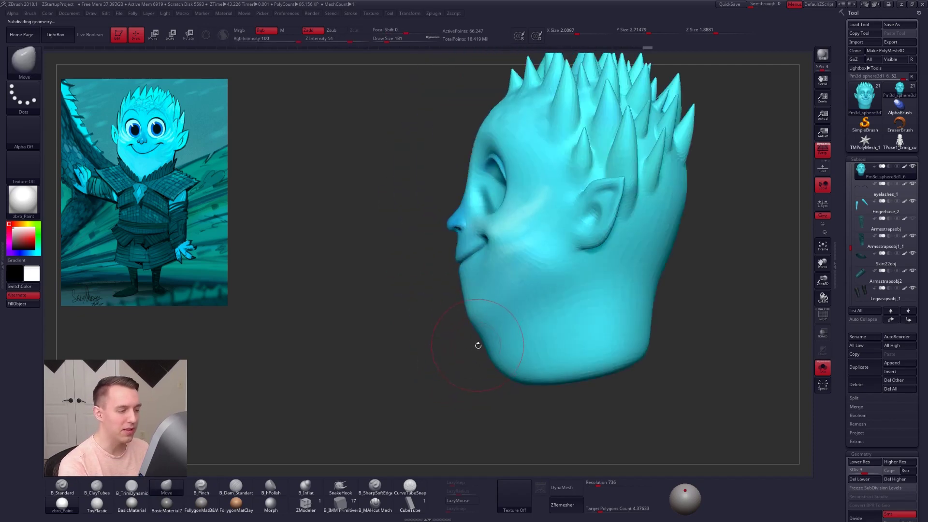
Step: Refine the front profile of the chin, compare it with the full figure, and set the Move brush's draw size to 227
key("space")
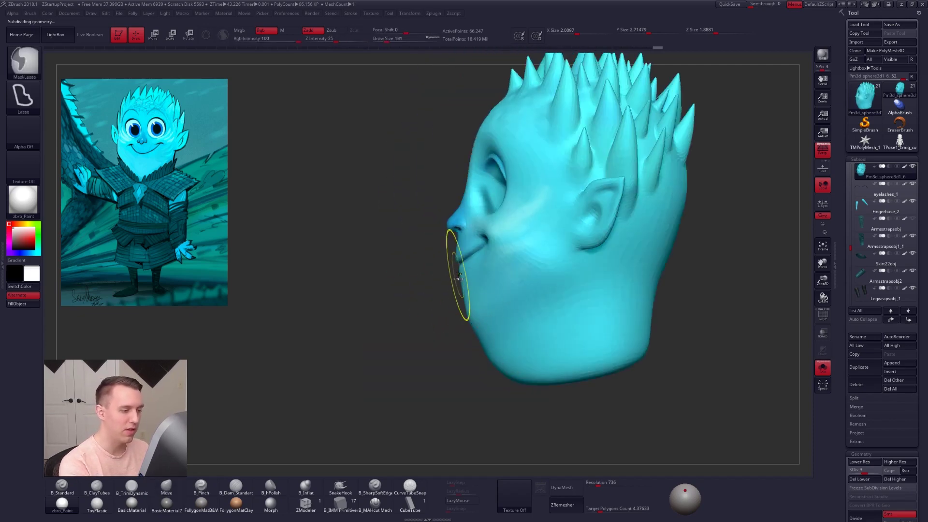
mouse_move(458, 269)
left_mouse_down("ctrl")
mouse_move(461, 295)
mouse_move(570, 425)
left_mouse_up("ctrl")
mouse_move(574, 421)
right_mouse_down("ctrl")
mouse_move(574, 371)
mouse_move(523, 332)
mouse_move(491, 338)
mouse_move(478, 370)
right_mouse_up("ctrl")
key("alt+s")
key("space")
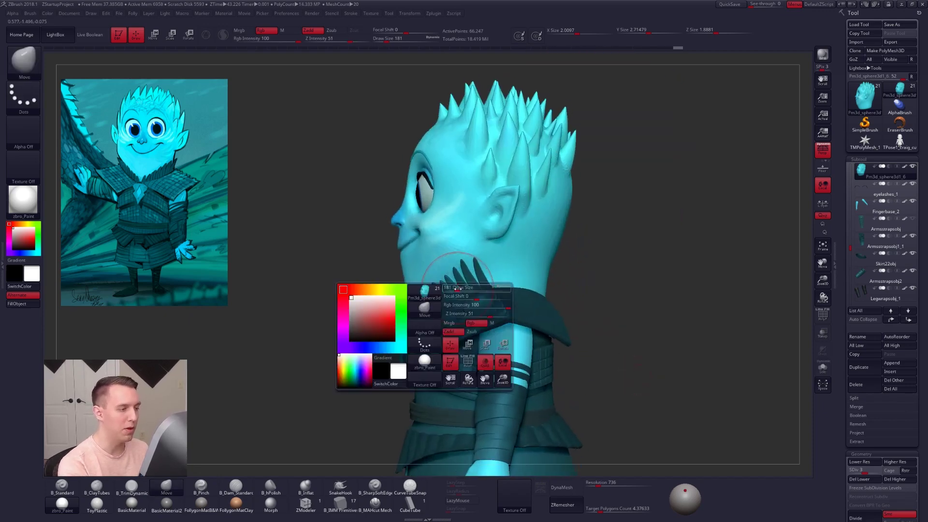
left_click(464, 296)
right_click_drag(464, 310, 483, 309)
key("alt+s")
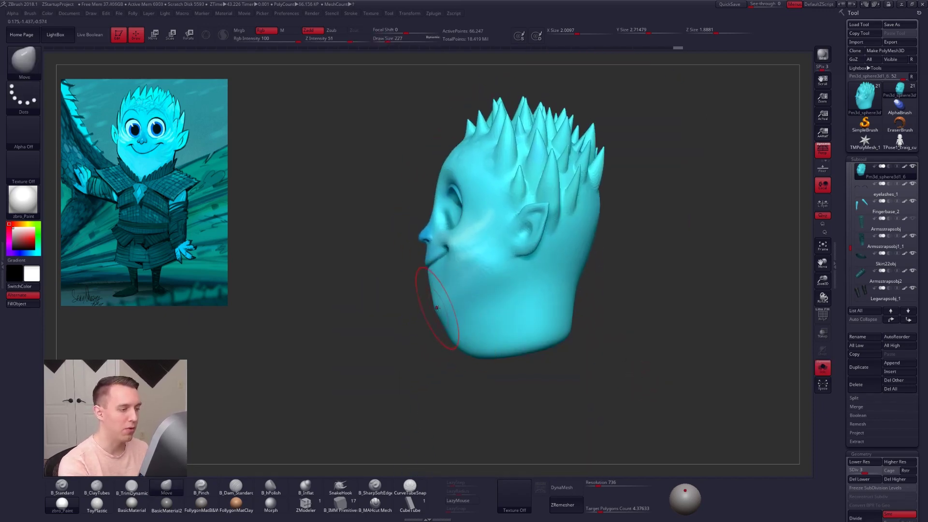
Step: Lower the head to subdivision level 2, reshape the area below the mouth with the Move brush at draw size 203, and show the full figure
key("bracketright")
key("shift+d")
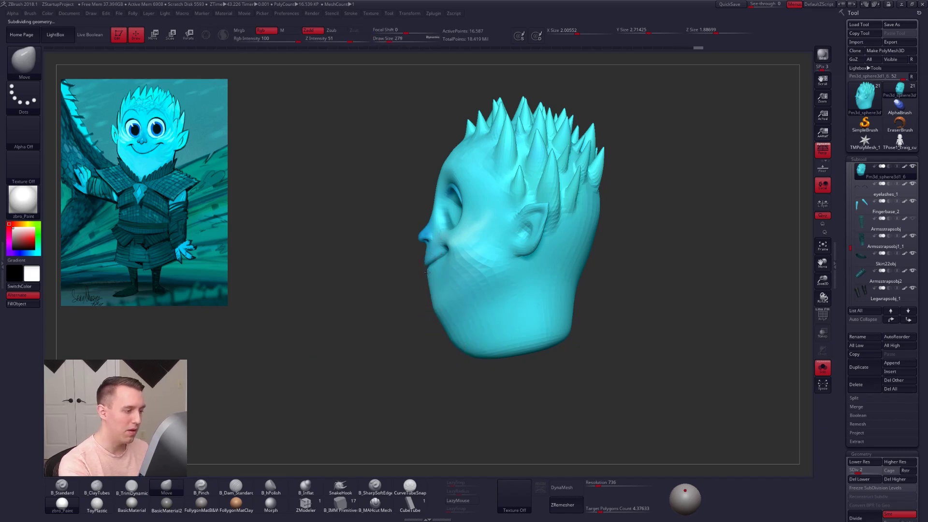
key("bracketleft")
key("bracketleft")
key("bracketleft")
left_click_drag(443, 274, 441, 269)
key("alt+s")
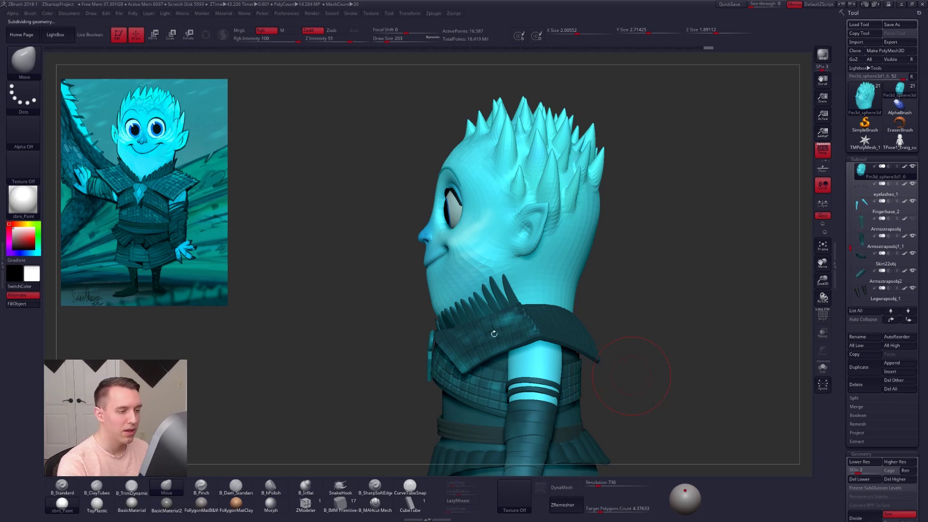
mouse_move(375, 290)
right_mouse_down()
mouse_move(459, 295)
mouse_move(537, 317)
right_mouse_up()
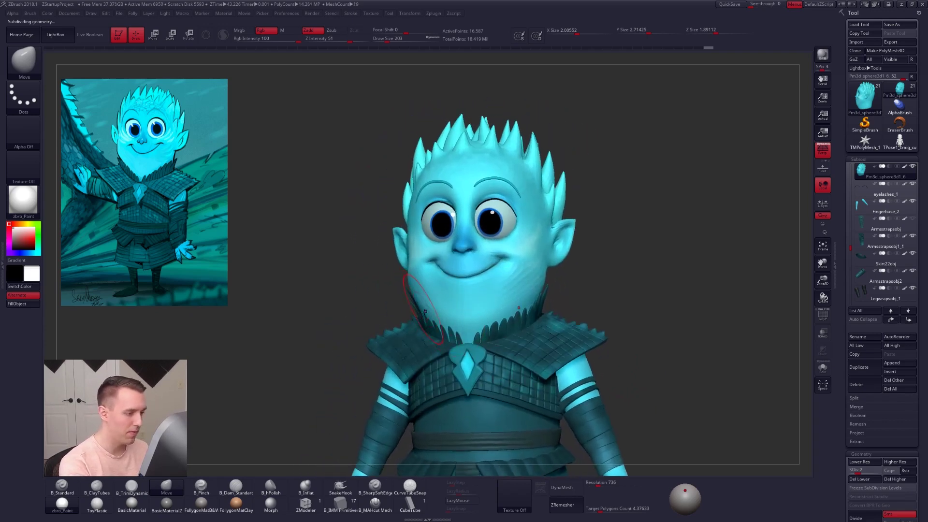
Step: Isolate the head and adjust the sides of the jaw from the front with the Move brush at draw size 203
key("space")
left_click_drag(431, 311, 433, 311)
key("alt+s")
mouse_move(433, 311)
right_mouse_down("shift")
mouse_move(452, 312)
mouse_move(449, 329)
right_mouse_up("shift")
left_click_drag(421, 327, 424, 324)
key("space")
left_click_drag(425, 318, 423, 317)
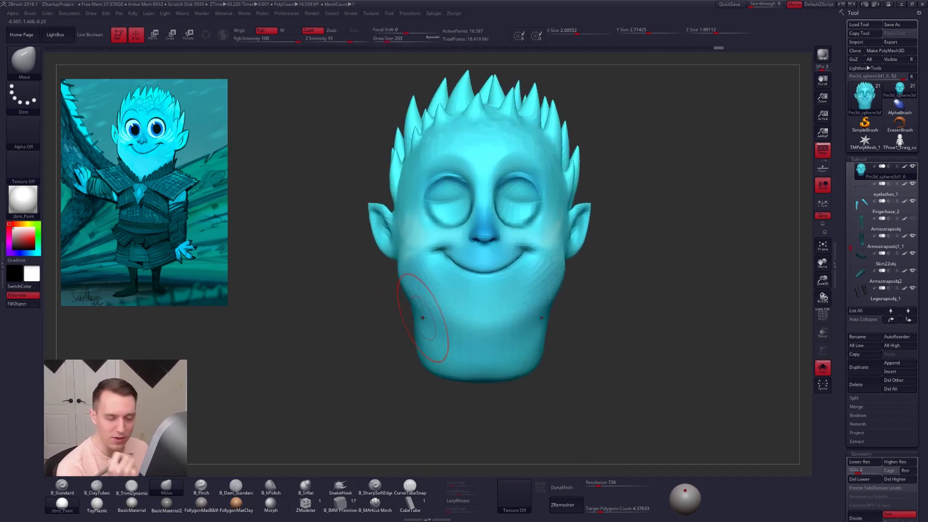
Step: Build up the side of the jaw below the ear with the ClayTubes brush and raise the head to subdivision level 3
mouse_move(556, 346)
right_mouse_down()
mouse_move(454, 322)
mouse_move(469, 351)
right_mouse_up()
key("2")
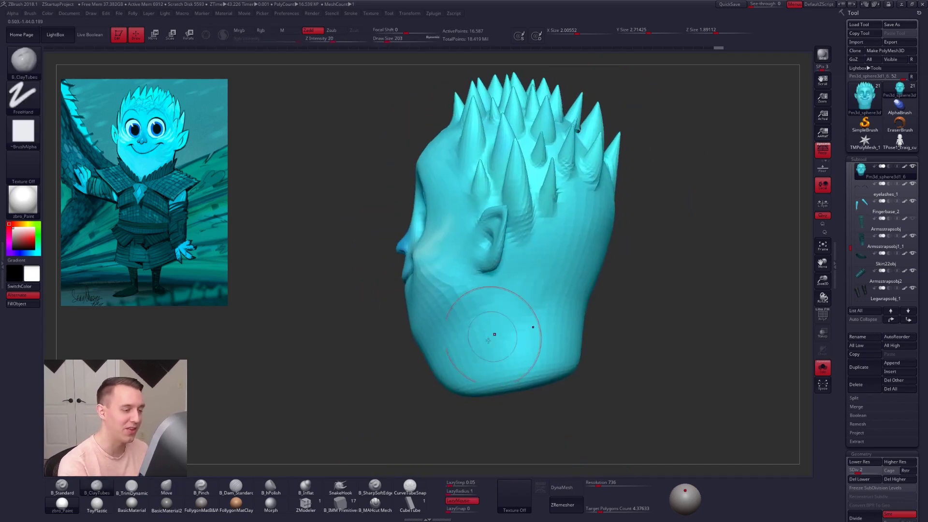
mouse_move(489, 339)
left_mouse_down()
mouse_move(539, 303)
mouse_move(522, 308)
mouse_move(516, 333)
left_mouse_up()
key("d")
mouse_move(517, 335)
right_mouse_down()
mouse_move(503, 340)
mouse_move(498, 325)
right_mouse_up()
key("shift")
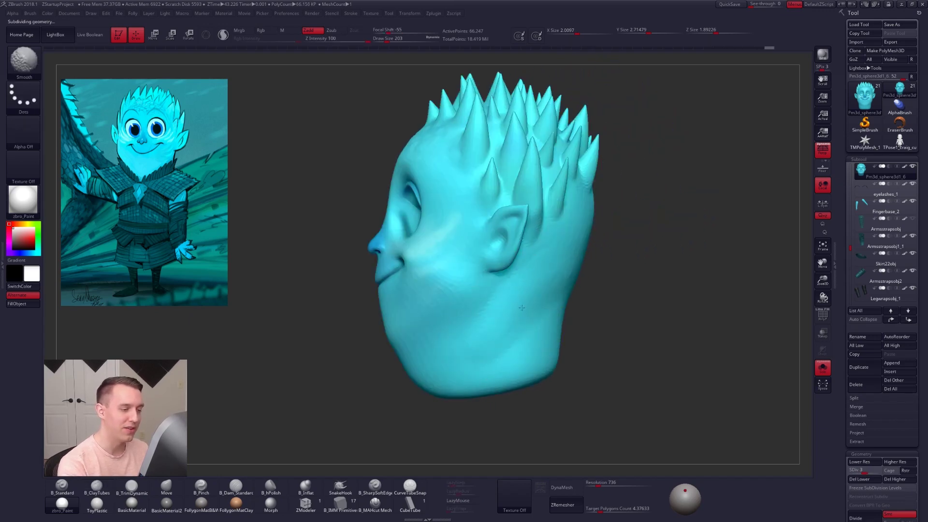
Step: Smooth the side of the jaw, show the full figure and raise the head to subdivision level 5
mouse_move(509, 347)
right_mouse_down()
mouse_move(516, 313)
mouse_move(534, 336)
mouse_move(508, 333)
mouse_move(471, 354)
right_mouse_up()
key("space")
mouse_move(551, 271)
right_mouse_down()
mouse_move(507, 332)
mouse_move(542, 300)
mouse_move(517, 314)
mouse_move(530, 331)
right_mouse_up()
key("shift")
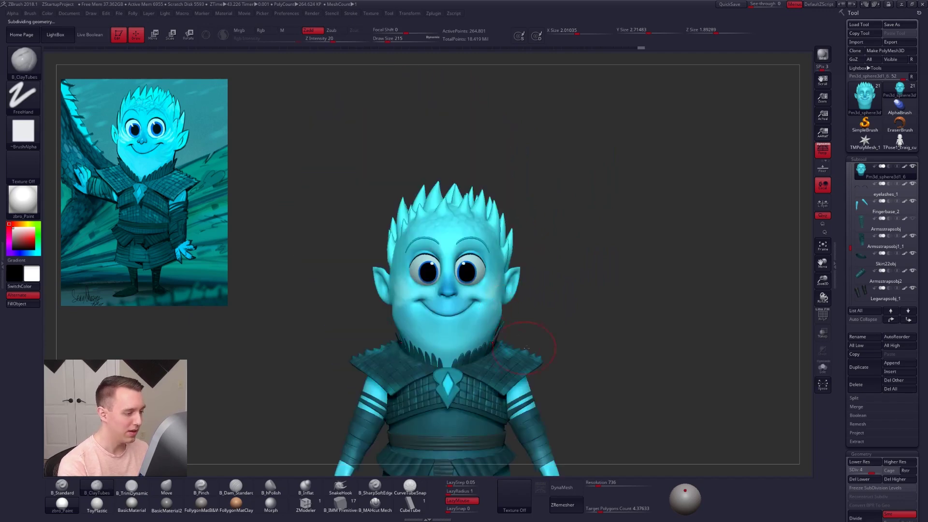
key("d")
Step: Review the full figure from the front and sides, and make the arms-and-hands subtool Fingerbase_2 active
right_click_drag(572, 420, 581, 341, "alt")
right_click_drag(599, 384, 627, 375, "alt")
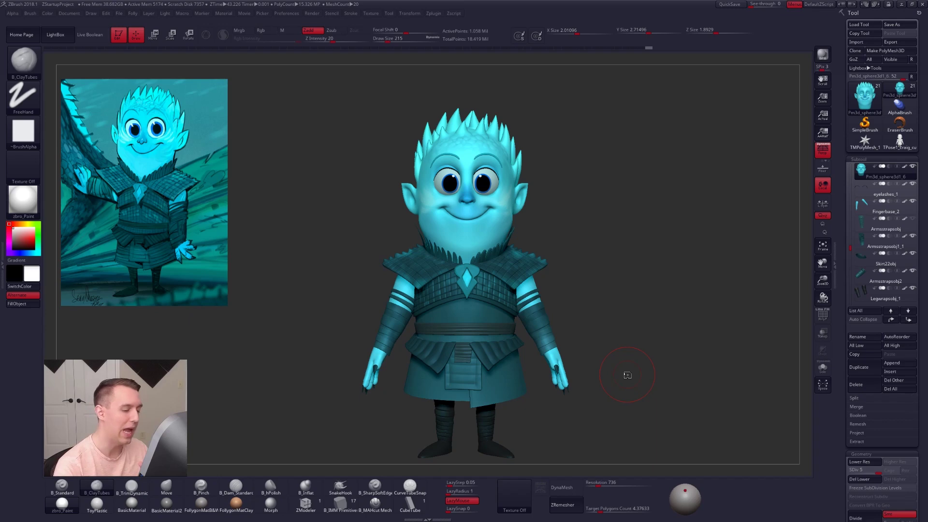
mouse_move(513, 406)
left_mouse_down()
mouse_move(566, 373)
mouse_move(547, 310)
left_mouse_up()
left_click_drag(478, 317, 488, 213, "alt")
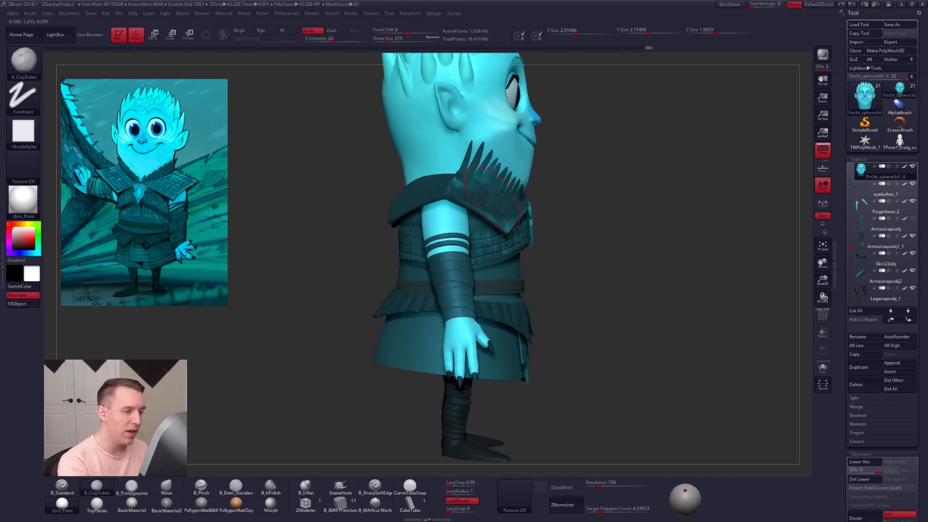
right_click_drag(502, 308, 506, 355)
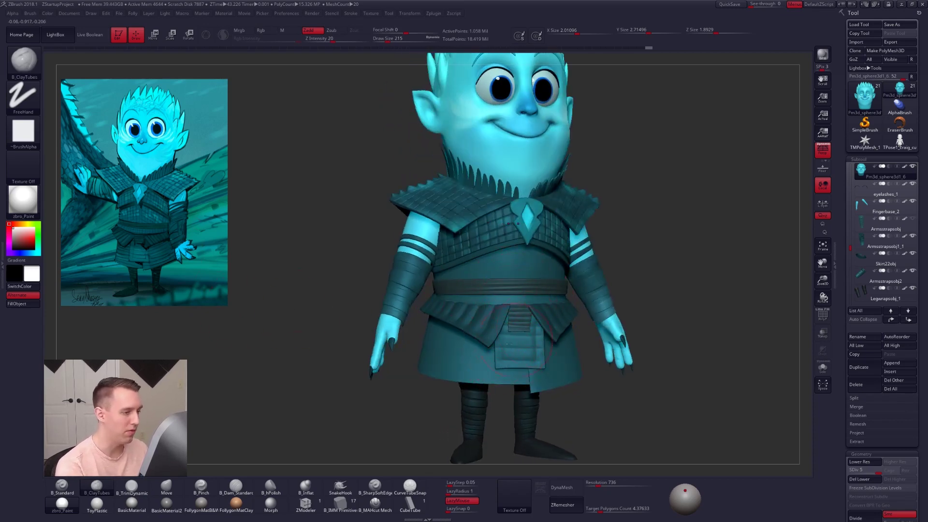
mouse_move(457, 345)
right_mouse_down()
mouse_move(466, 341)
mouse_move(453, 336)
mouse_move(476, 322)
mouse_move(512, 323)
right_mouse_up()
left_click(456, 320, "alt")
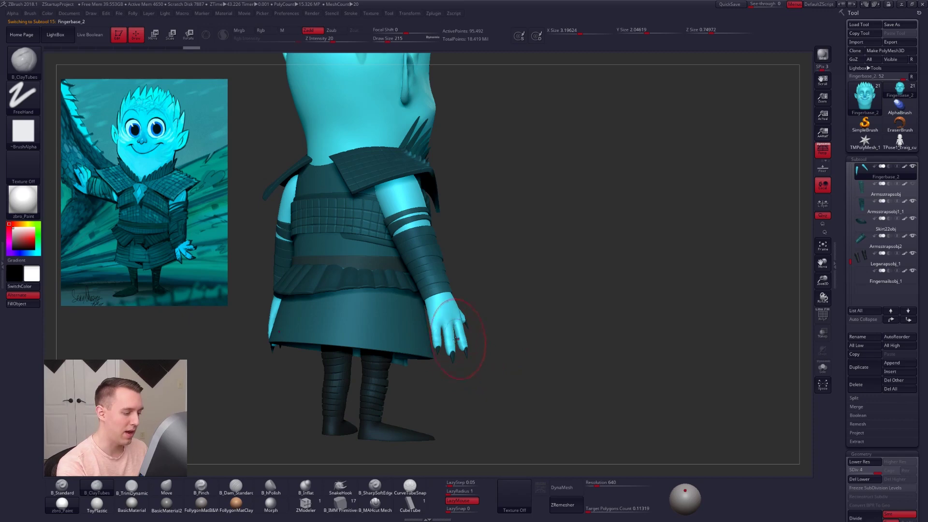
mouse_move(456, 338)
right_mouse_down()
mouse_move(462, 319)
mouse_move(459, 348)
mouse_move(493, 342)
right_mouse_up()
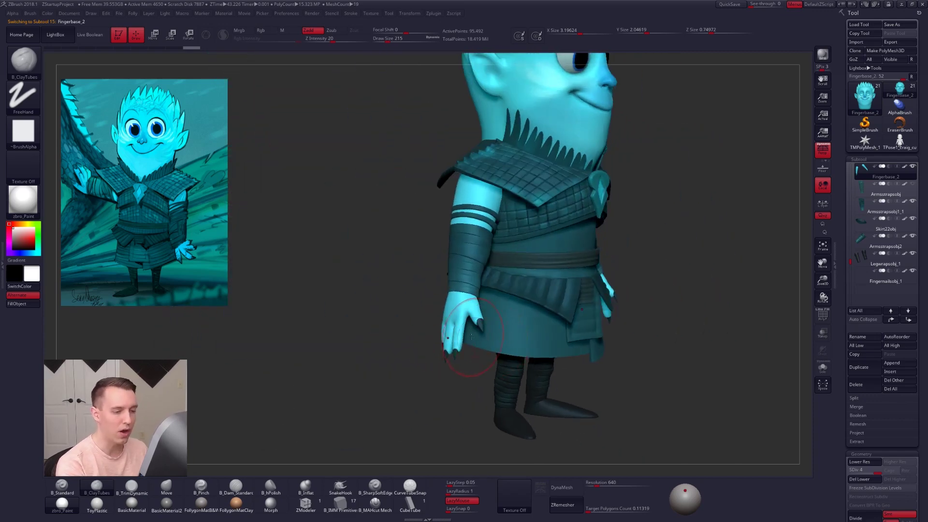
Step: Delete the lower subdivision levels of the isolated arms and reduce the subtool to a single arm
left_click(856, 479)
right_click_drag(665, 422, 405, 314)
key("shift+s")
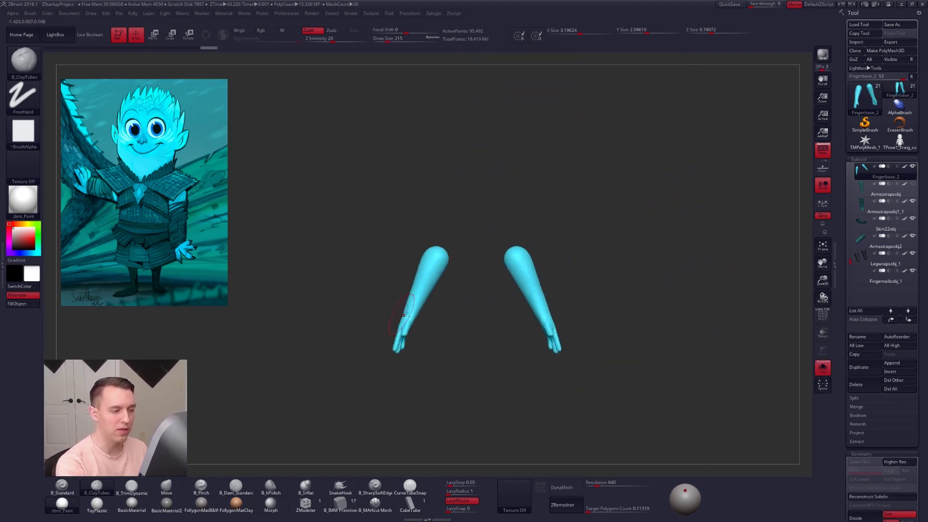
mouse_move(466, 286)
left_mouse_down("ctrl+shift")
mouse_move(415, 228)
mouse_move(360, 396)
mouse_move(381, 402)
left_mouse_up("ctrl+shift")
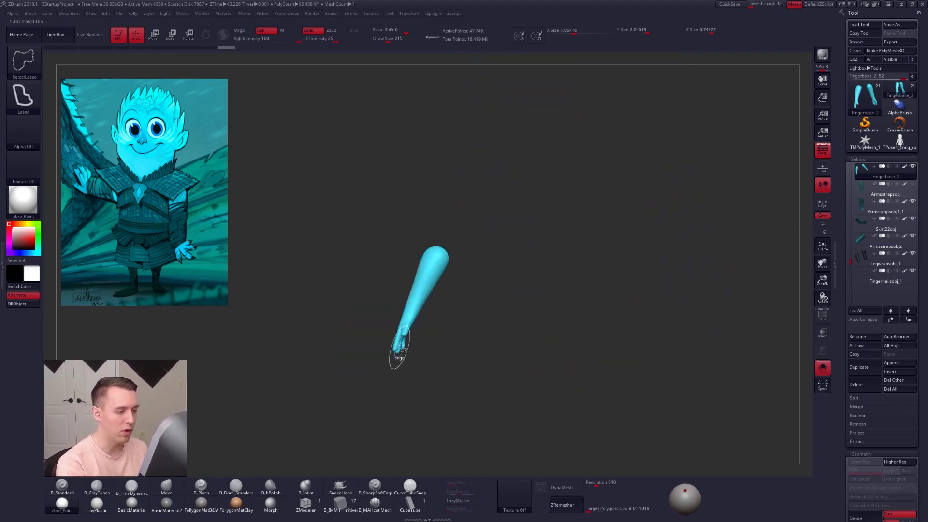
key("1")
left_click(485, 286)
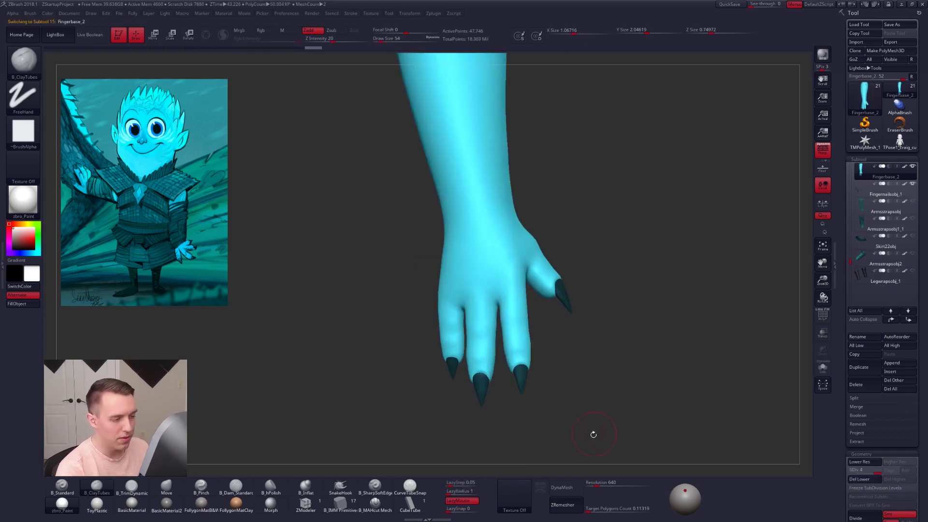
Step: Tighten the forms around the thumb and the back of the hand with the Pinch brush at draw size 54
mouse_move(586, 435)
left_mouse_down()
mouse_move(600, 439)
mouse_move(598, 429)
left_mouse_up()
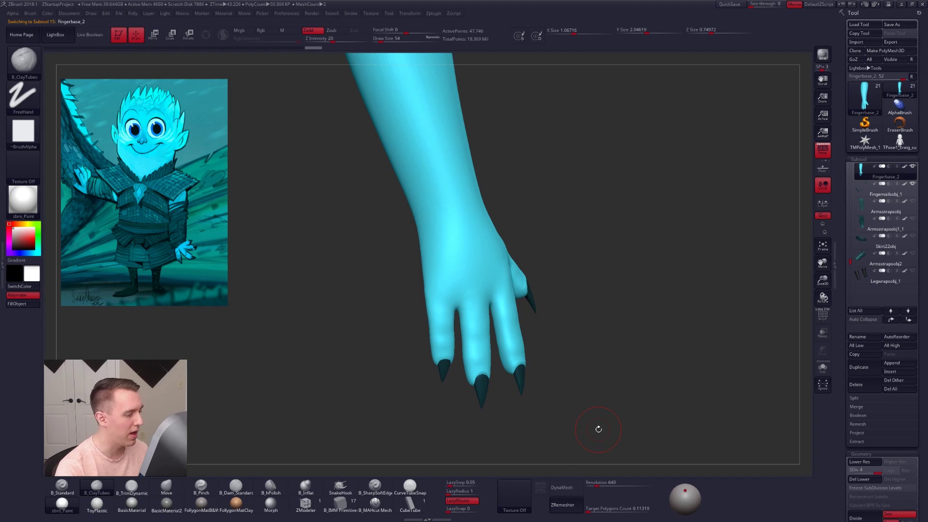
left_click_drag(599, 429, 508, 363)
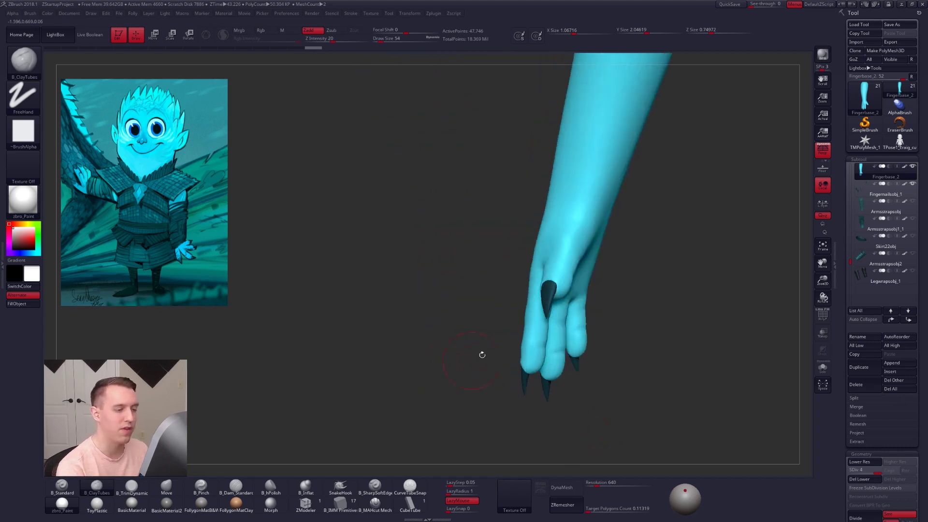
left_click_drag(482, 355, 556, 307)
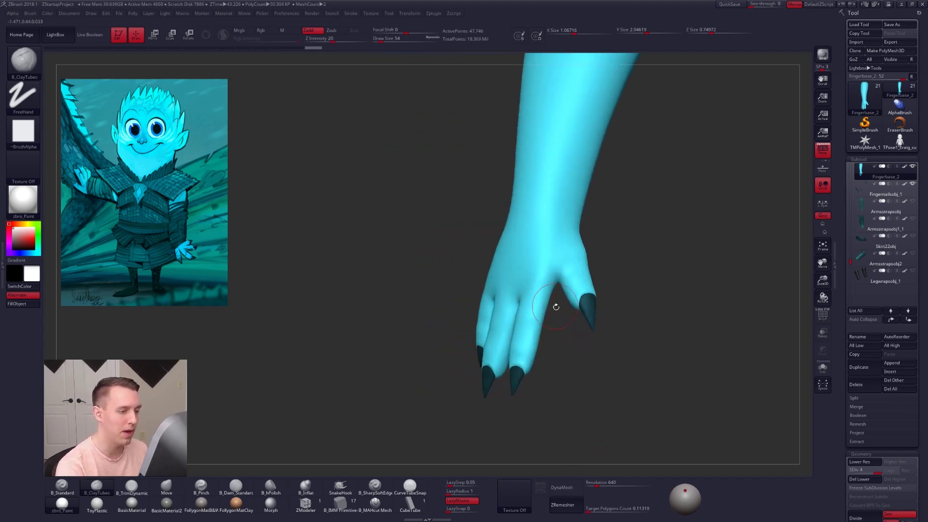
mouse_move(556, 307)
right_mouse_down()
mouse_move(526, 288)
mouse_move(571, 274)
mouse_move(555, 297)
right_mouse_up()
right_click(551, 285)
key("5")
left_click_drag(558, 241, 557, 198)
right_click_drag(559, 230, 580, 252)
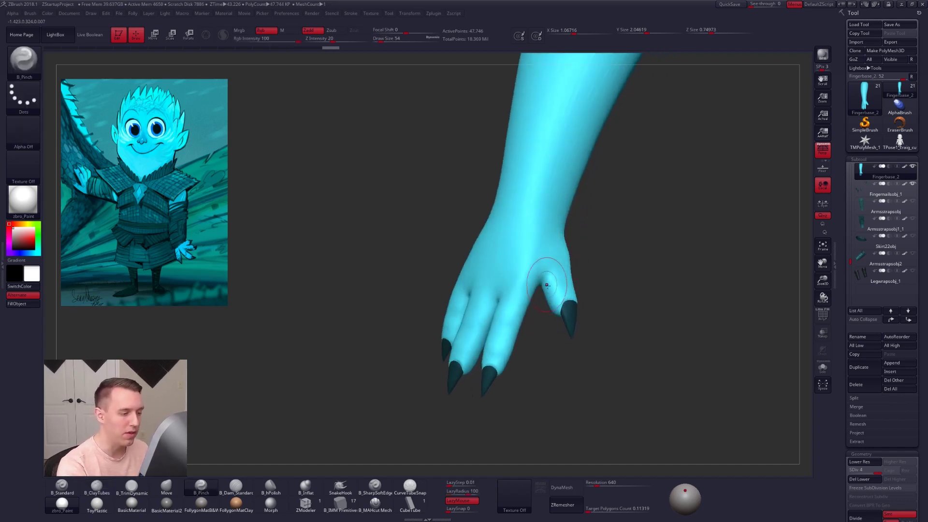
left_click_drag(539, 250, 536, 271)
left_click_drag(507, 348, 500, 366)
Step: Pinch the creases of the fingers and hand from several sides, and compare the hand with the reference illustration
right_click_drag(538, 363, 483, 359)
left_click_drag(483, 240, 480, 213)
right_click_drag(471, 205, 542, 219)
left_click_drag(482, 275, 478, 253)
right_click_drag(489, 256, 425, 252)
mouse_move(457, 341)
left_mouse_down()
mouse_move(459, 281)
mouse_move(448, 246)
left_mouse_up()
right_click_drag(442, 238, 495, 244)
right_click_drag(439, 338, 426, 346)
right_click_drag(417, 234, 490, 324)
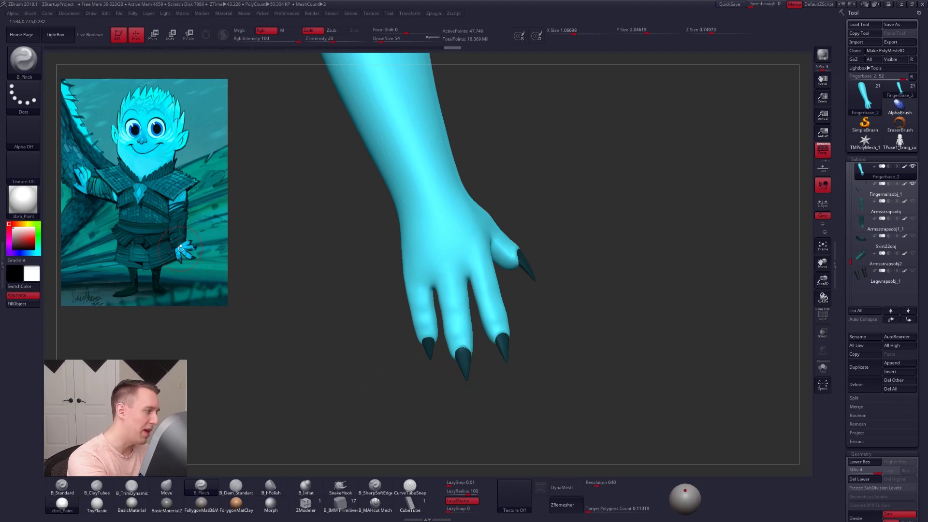
Step: Lower the isolated arm to subdivision level 1 and widen the index and middle fingertips with the Move brush at draw size 61
key("shift+d")
key("shift+d")
key("shift+d")
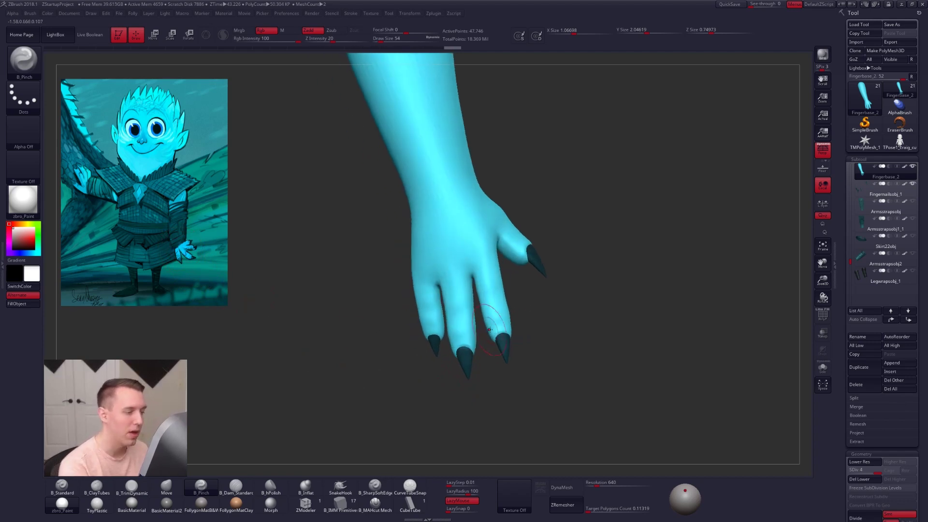
key("alt+s")
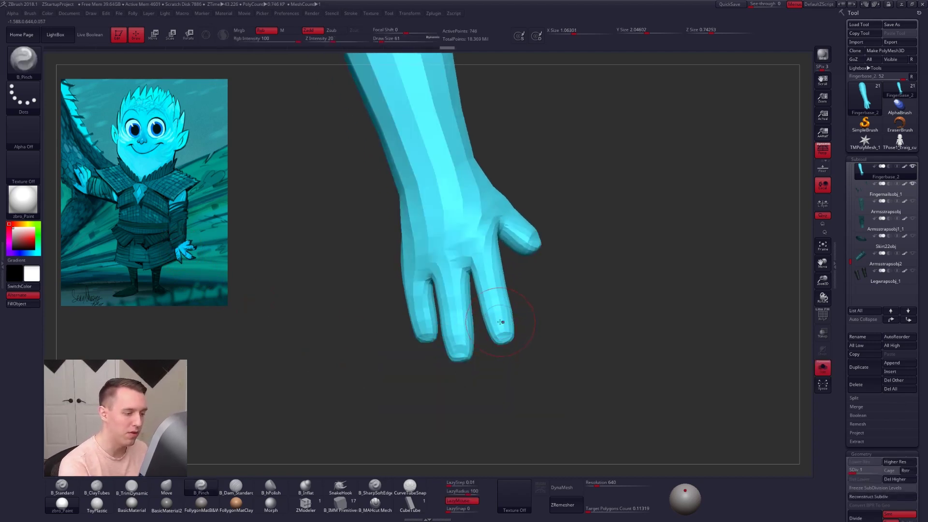
key("ctrl")
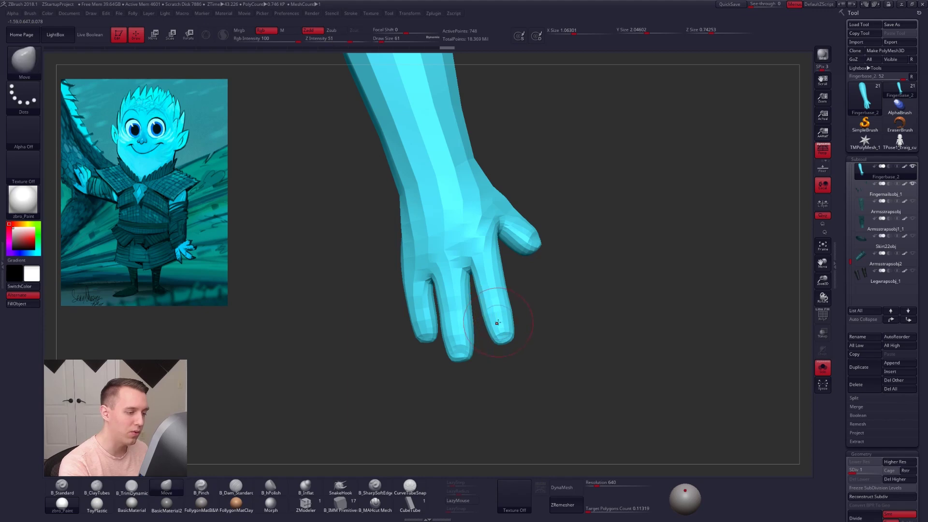
key("s")
key("space")
key("space")
mouse_move(509, 325)
left_mouse_down()
mouse_move(504, 295)
mouse_move(512, 318)
mouse_move(475, 340)
left_mouse_up()
left_click_drag(446, 342, 443, 342)
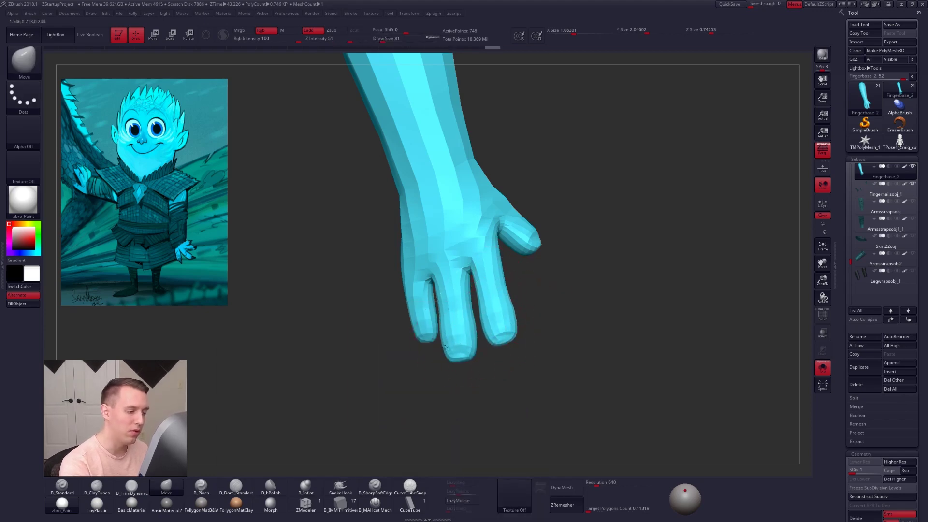
Step: Reshape the fingers from the palm side with the Move brush and smooth the base of each finger
left_click_drag(401, 382, 425, 382)
left_click_drag(421, 334, 463, 330)
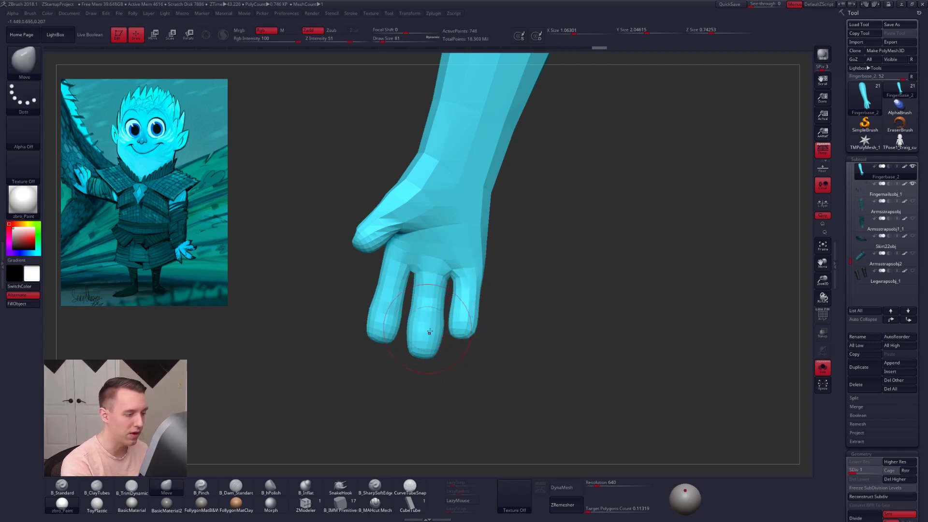
left_click_drag(429, 332, 395, 303)
key("shift")
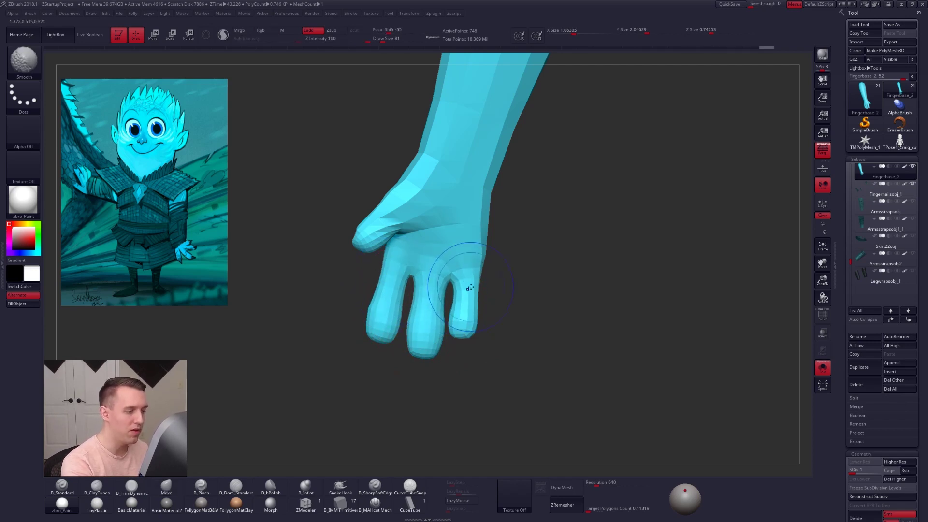
left_click_drag(471, 287, 427, 290, "shift")
key("s")
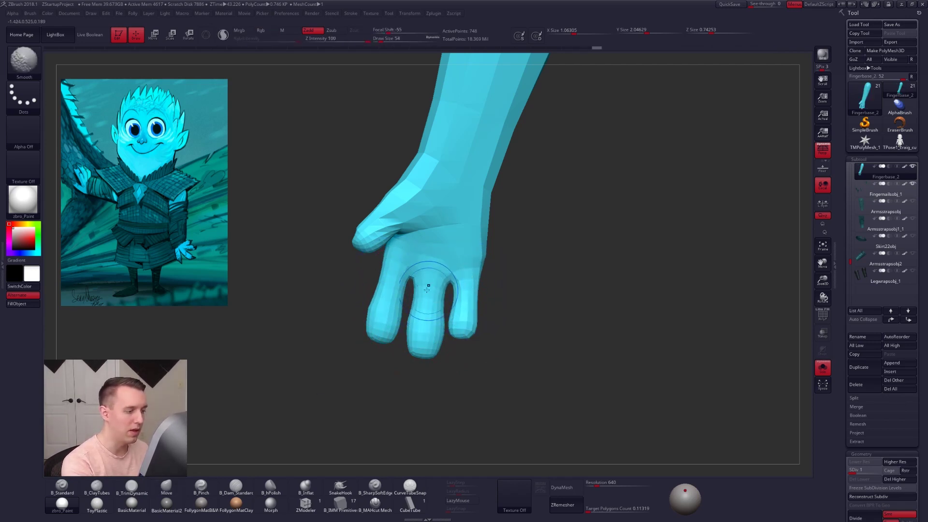
mouse_move(398, 291)
right_mouse_down()
mouse_move(455, 294)
mouse_move(398, 296)
mouse_move(419, 295)
right_mouse_up()
Step: Raise the arm to subdivision level 2 and adjust the sides of the index and middle fingers with the Move brush
key("d")
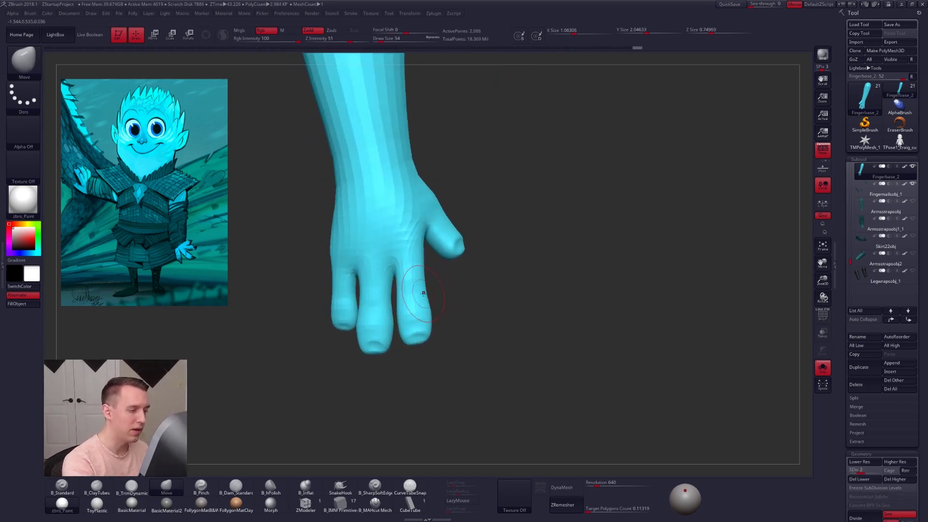
left_click_drag(423, 294, 420, 295)
right_click_drag(430, 292, 425, 291)
key("space")
left_click_drag(427, 290, 426, 292)
right_click_drag(427, 292, 386, 301)
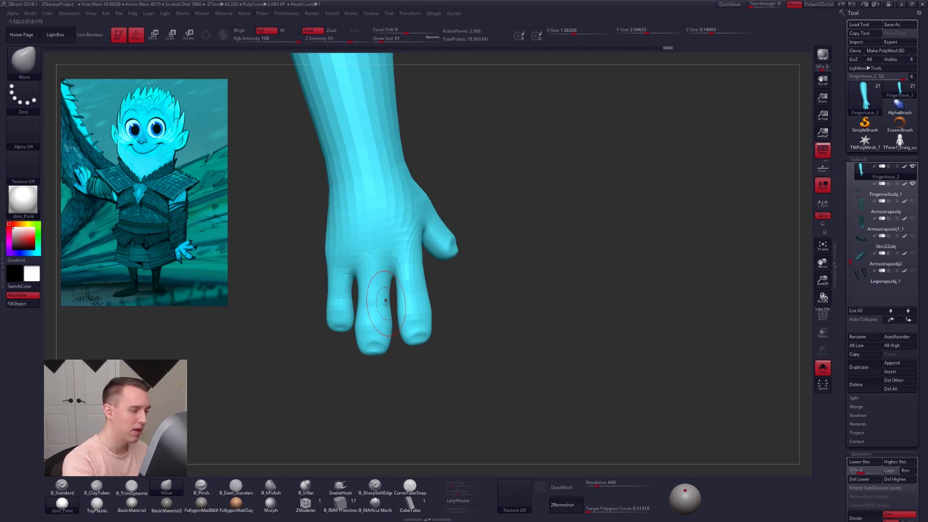
left_click_drag(390, 304, 388, 304)
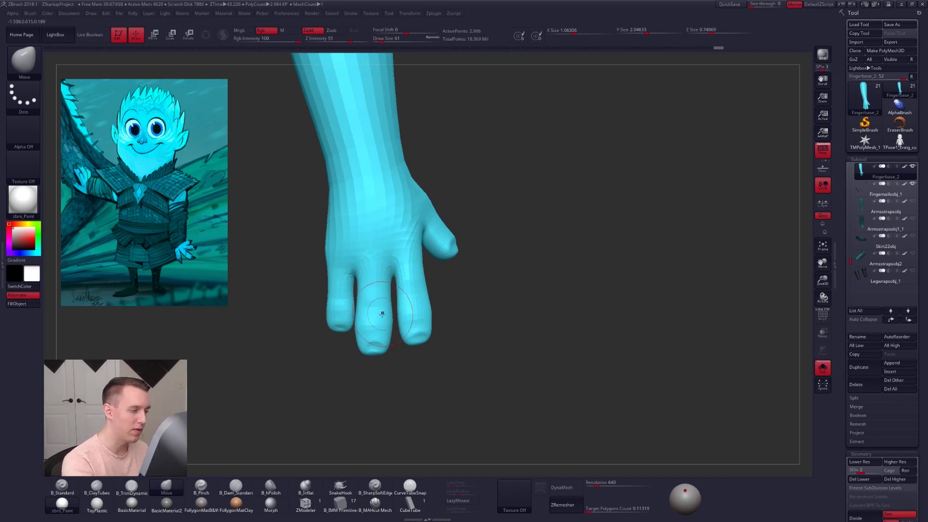
Step: Smooth the fingers at subdivision level 2 and show the fingernails again
mouse_move(382, 314)
right_mouse_down()
mouse_move(415, 313)
mouse_move(422, 284)
right_mouse_up()
mouse_move(419, 280)
left_mouse_down("shift")
mouse_move(411, 271)
mouse_move(417, 288)
left_mouse_up("shift")
right_click_drag(426, 313, 403, 309)
left_click_drag(400, 291, 398, 299, "shift")
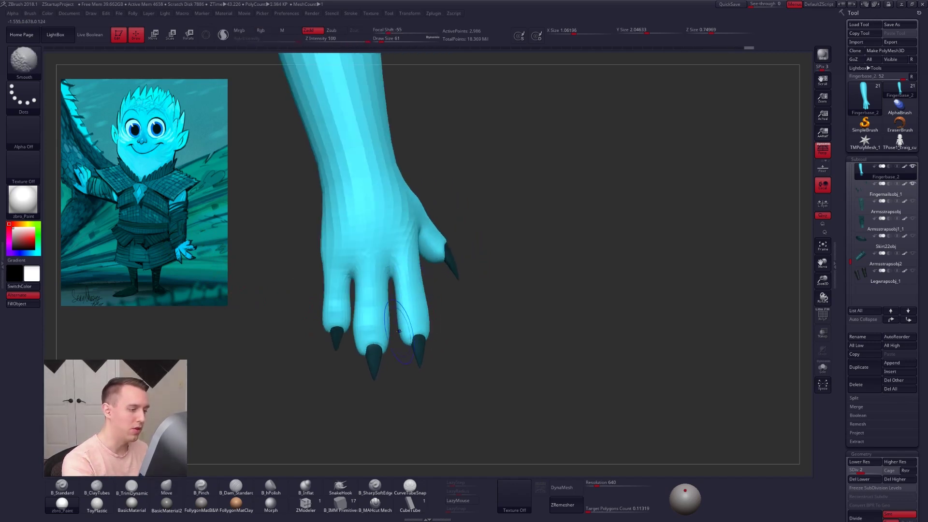
mouse_move(399, 331)
left_mouse_down("shift")
mouse_move(402, 314)
mouse_move(321, 325)
left_mouse_up("shift")
Step: Raise the arm to subdivision level 4 with the ClayTubes brush active and examine the fingers from the side
mouse_move(310, 314)
right_mouse_down()
mouse_move(337, 296)
mouse_move(295, 286)
mouse_move(295, 244)
right_mouse_up()
right_click(295, 286, "ctrl")
key("2")
key("d")
key("d")
mouse_move(330, 272)
right_mouse_down()
mouse_move(317, 306)
mouse_move(395, 306)
right_mouse_up()
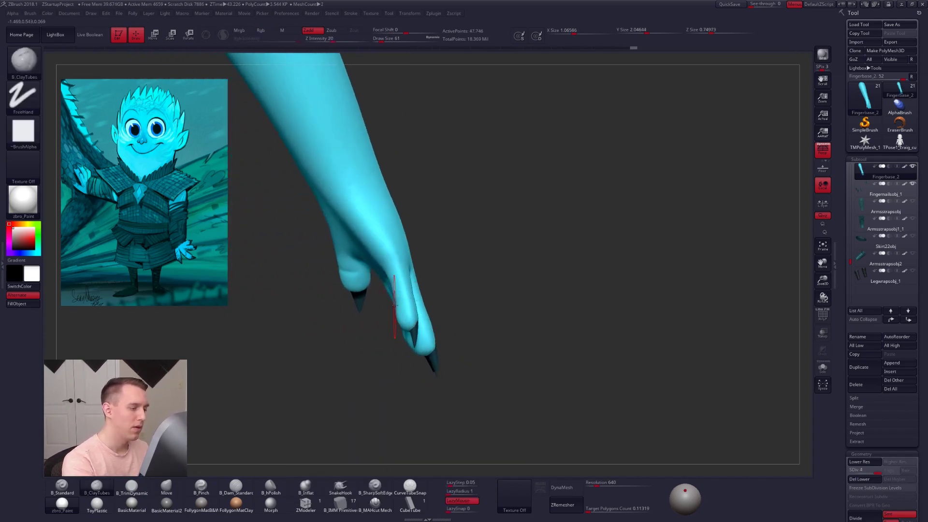
Step: Lower the arm to subdivision level 2 and adjust the fingers from the side with the Move brush at draw size 67
key("shift+d")
key("shift+d")
right_click(395, 306)
key("4")
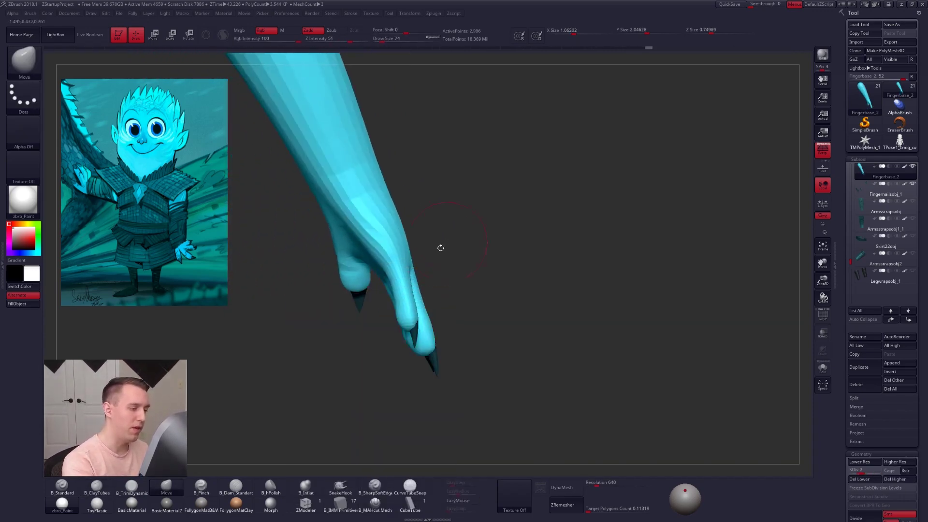
key("space")
left_click_drag(408, 291, 411, 291)
key("space")
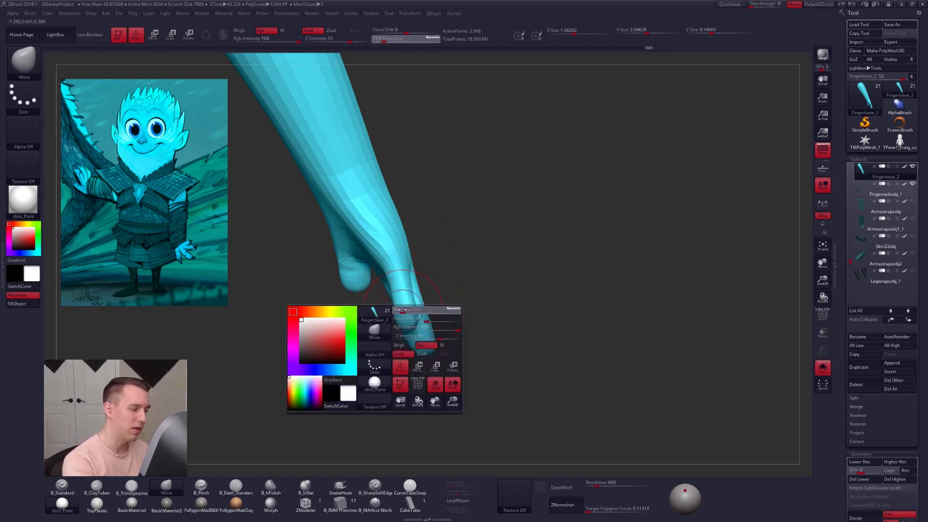
left_click_drag(412, 332, 409, 332)
left_click_drag(406, 323, 399, 320)
mouse_move(360, 319)
right_mouse_down()
mouse_move(416, 329)
mouse_move(364, 334)
mouse_move(429, 342)
mouse_move(420, 306)
mouse_move(508, 333)
mouse_move(476, 334)
mouse_move(474, 348)
mouse_move(461, 323)
mouse_move(450, 345)
right_mouse_up()
Step: Isolate the arm and mask the whole hand except the middle finger, with a softened mask edge
key("shift")
key("ctrl")
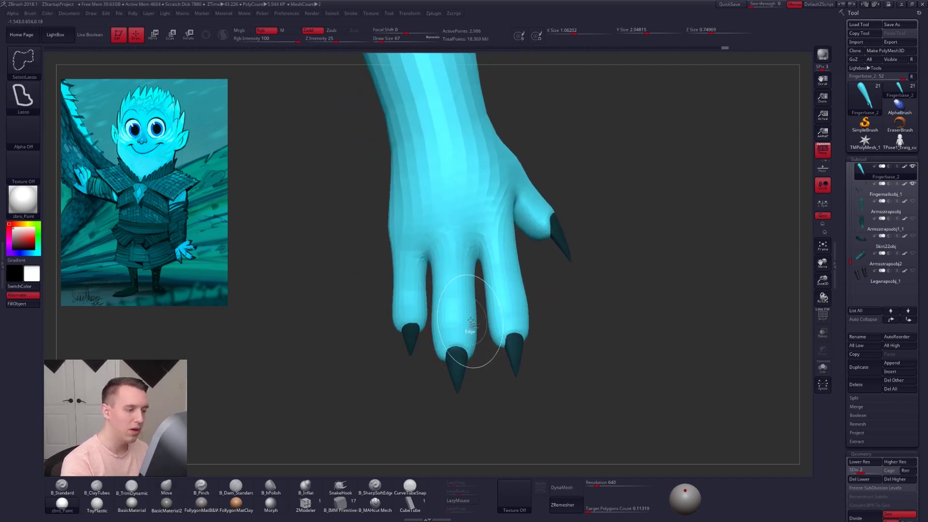
right_click(469, 325)
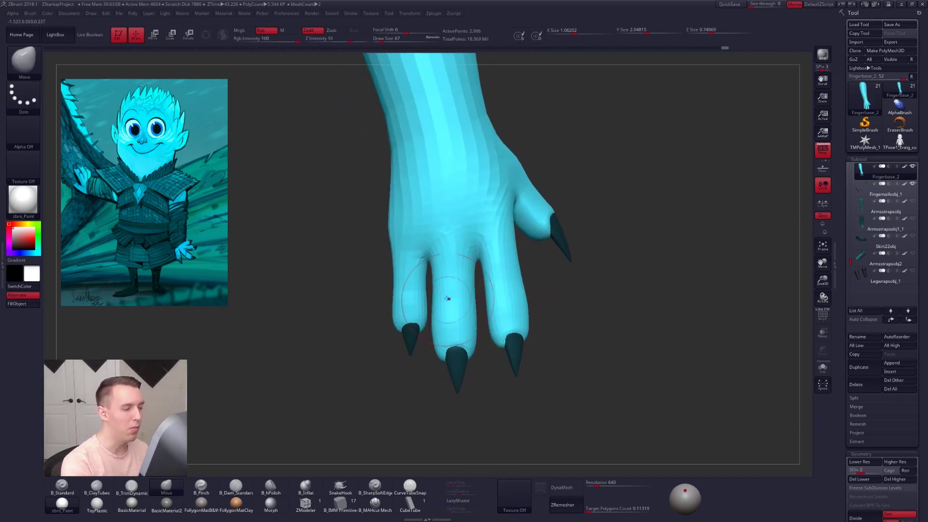
key("alt+s")
mouse_move(429, 374)
left_mouse_down("ctrl")
mouse_move(487, 309)
mouse_move(477, 262)
left_mouse_up("ctrl")
left_click(459, 310, "ctrl")
left_click(459, 309, "ctrl")
left_click(480, 353, "ctrl")
left_click(473, 335, "ctrl")
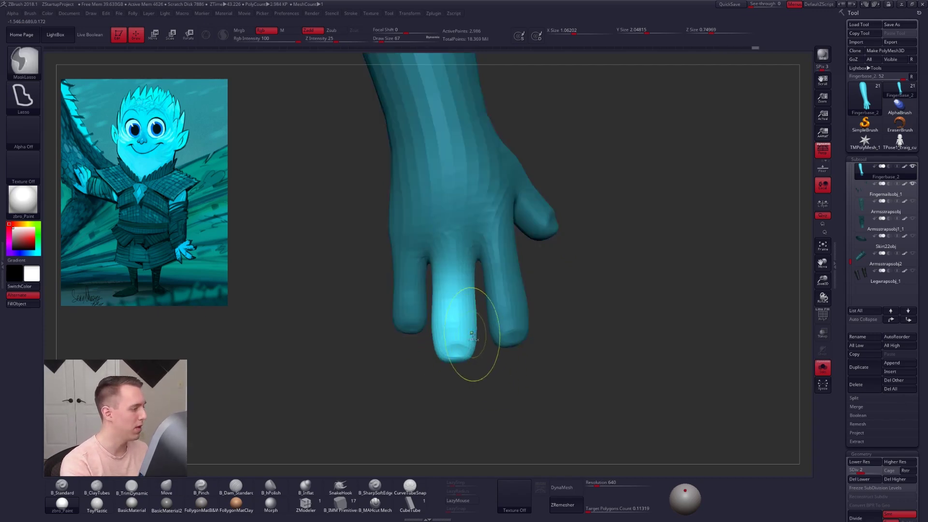
right_click_drag(474, 334, 463, 327)
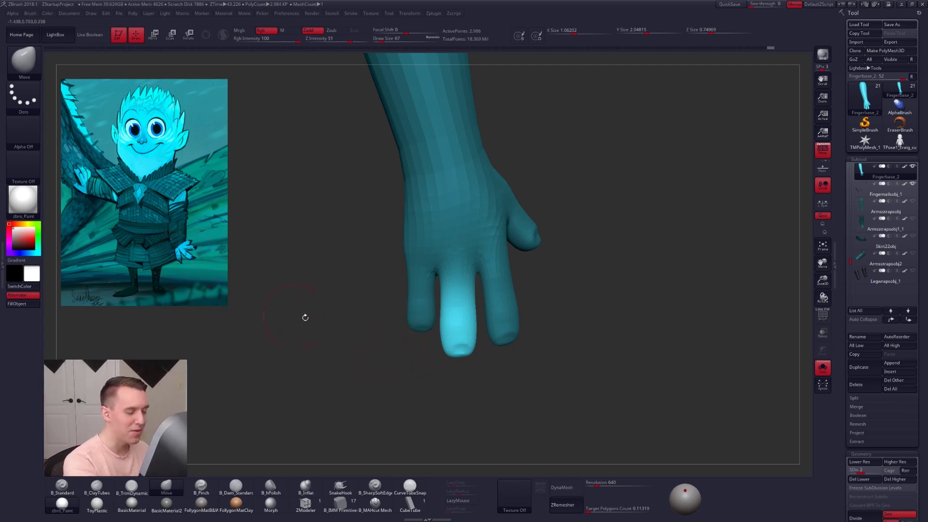
Step: Shorten the middle finger with Transpose Scale, clear the mask and raise the arm to subdivision level 4
key("e")
mouse_move(457, 280)
left_mouse_down()
mouse_move(463, 394)
mouse_move(604, 384)
left_mouse_up()
left_click_drag(461, 340, 444, 338)
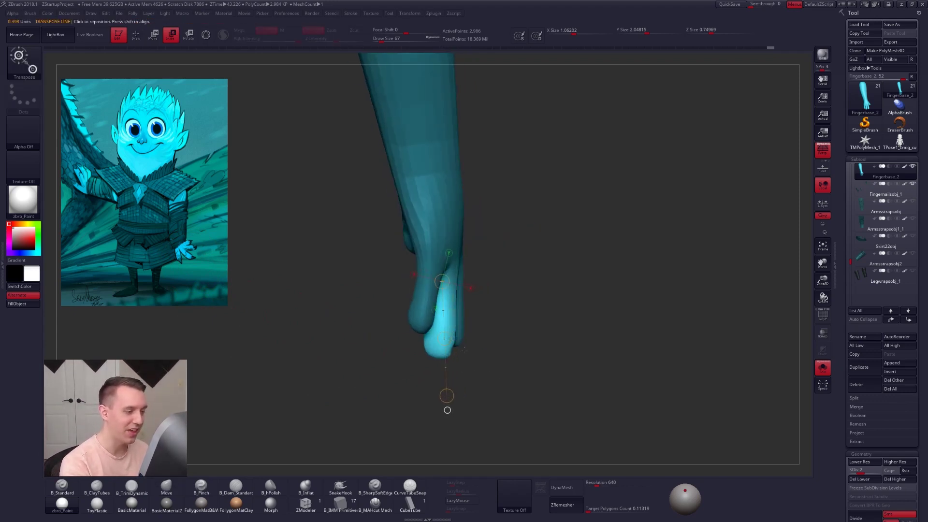
mouse_move(580, 384)
left_mouse_down()
mouse_move(455, 383)
mouse_move(491, 367)
left_mouse_up()
key("q")
key("d")
key("d")
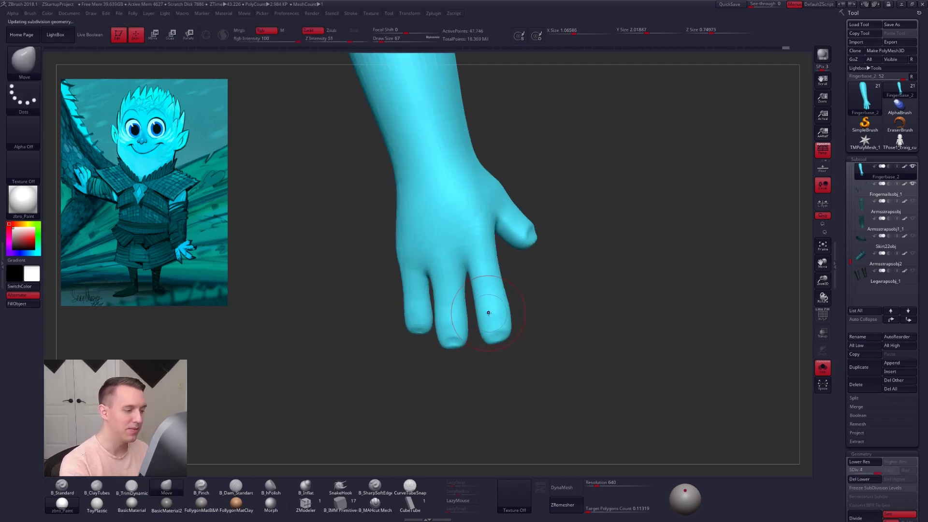
Step: Show the fingernails again, turn off the arm's polypaint and switch to the neutral grey polygon material
key("shift+s")
left_click_drag(542, 350, 443, 356)
key("[")
mouse_move(576, 319)
left_mouse_down()
mouse_move(498, 325)
mouse_move(447, 354)
left_mouse_up()
mouse_move(447, 354)
left_mouse_down()
mouse_move(493, 306)
mouse_move(430, 317)
mouse_move(438, 310)
left_mouse_up()
key("5")
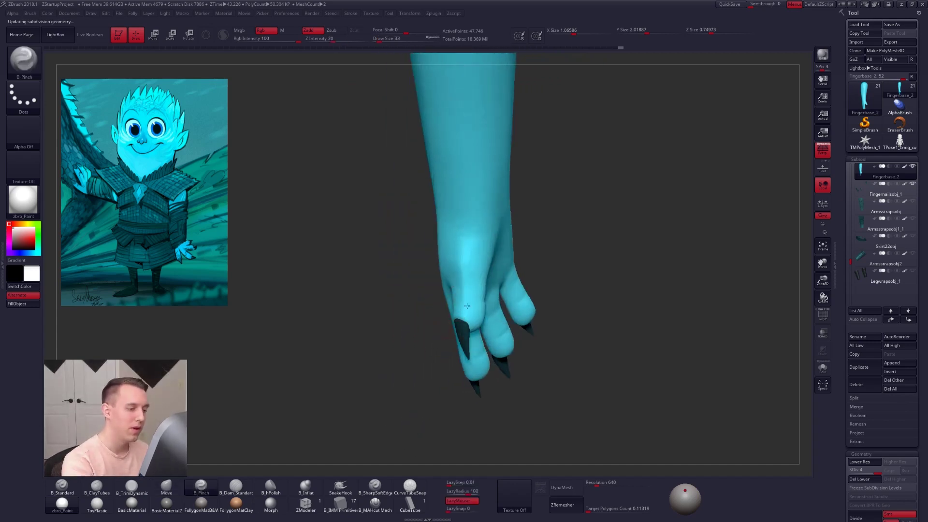
right_click_drag(467, 306, 473, 289)
left_click(905, 167)
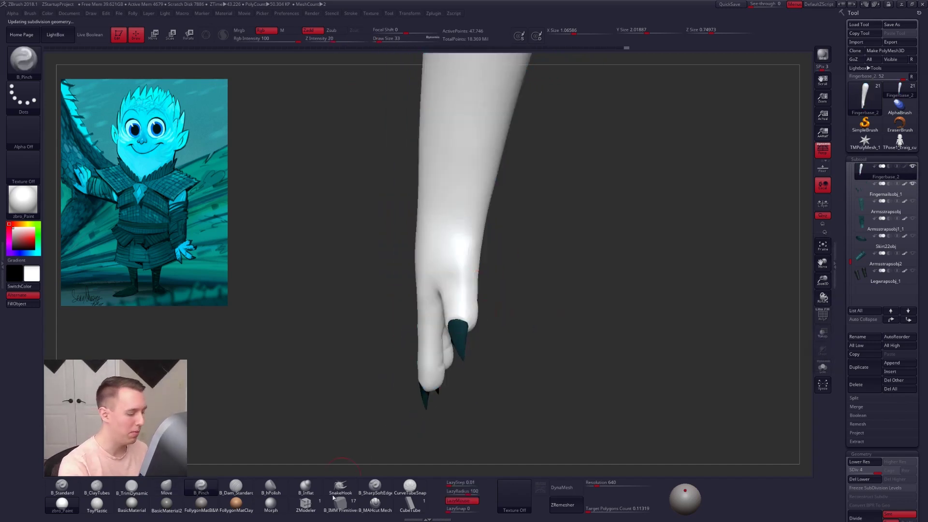
left_click(201, 502)
Step: Pinch the ridge running from the wrist along the thumb with the B_Pinch brush at draw size 43
right_click_drag(404, 331, 487, 323)
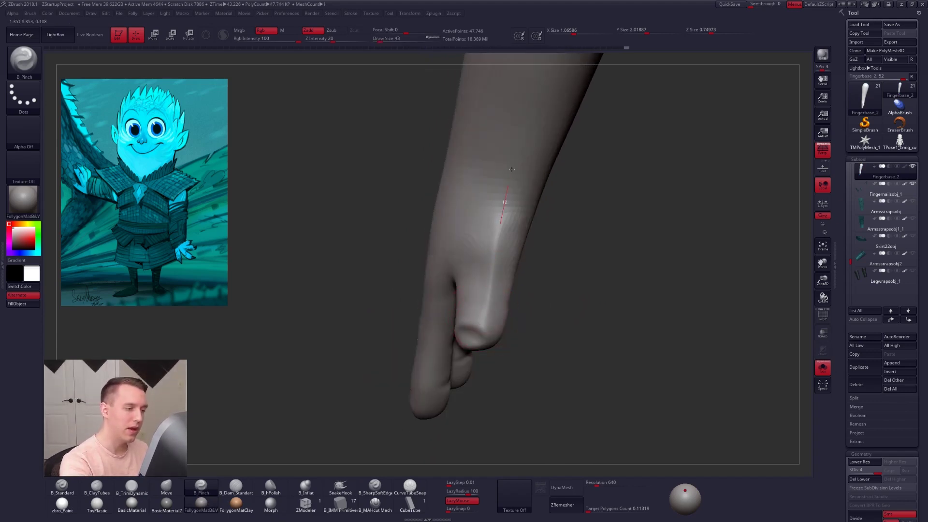
right_click_drag(511, 169, 512, 353)
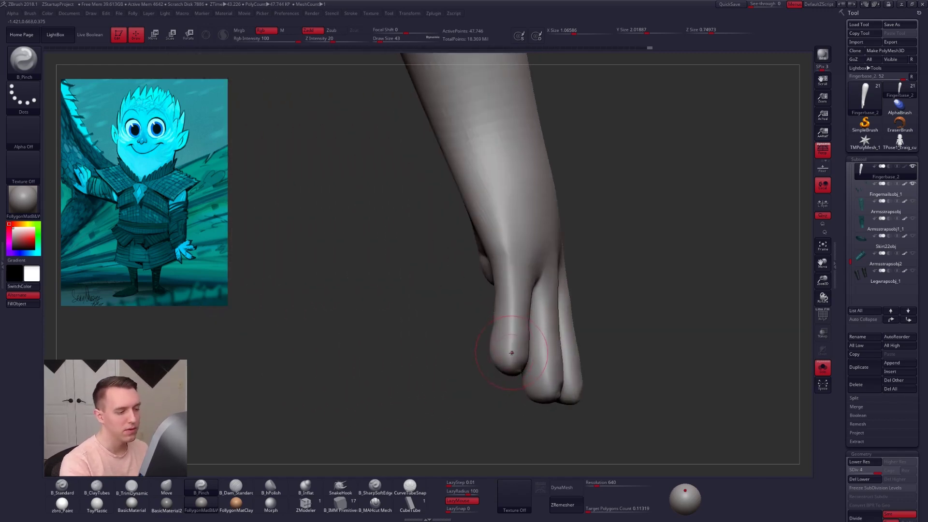
mouse_move(494, 178)
right_mouse_down()
mouse_move(477, 242)
mouse_move(494, 273)
right_mouse_up()
Step: Reshape the outer edge of the palm and little finger with the Move brush at draw size 61, starting from subdivision level 3
key("shift+d")
key("b")
key("m")
key("v")
key("space")
left_click_drag(500, 282, 506, 282)
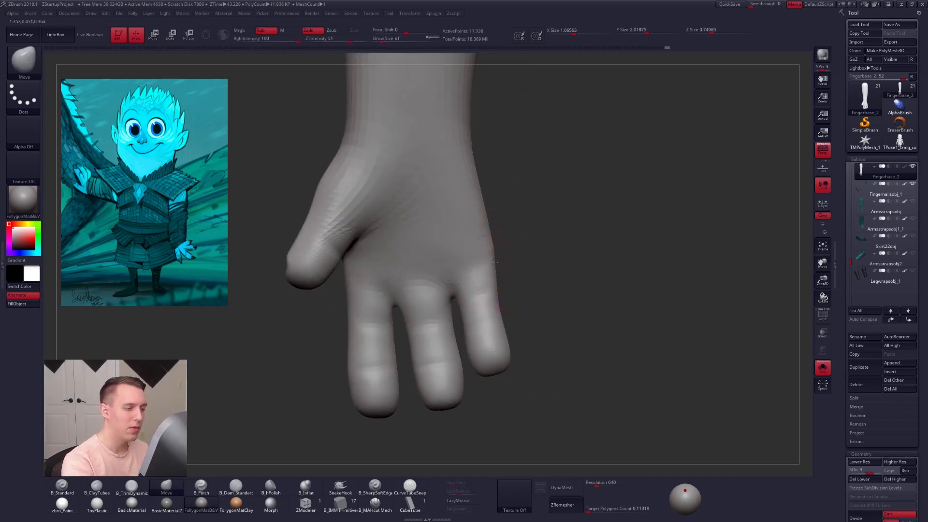
mouse_move(464, 299)
right_mouse_down()
mouse_move(410, 292)
mouse_move(472, 312)
right_mouse_up()
key("d")
key("space")
left_click_drag(485, 317, 476, 317)
Step: Sculpt the nail bed at the thumb tip with the ClayTubes brush at draw size 25
mouse_move(466, 305)
right_mouse_down()
mouse_move(524, 282)
mouse_move(517, 282)
mouse_move(583, 226)
right_mouse_up()
mouse_move(532, 266)
right_mouse_down("alt")
mouse_move(454, 343)
mouse_move(493, 351)
mouse_move(480, 327)
right_mouse_up("alt")
key("b")
key("c")
key("t")
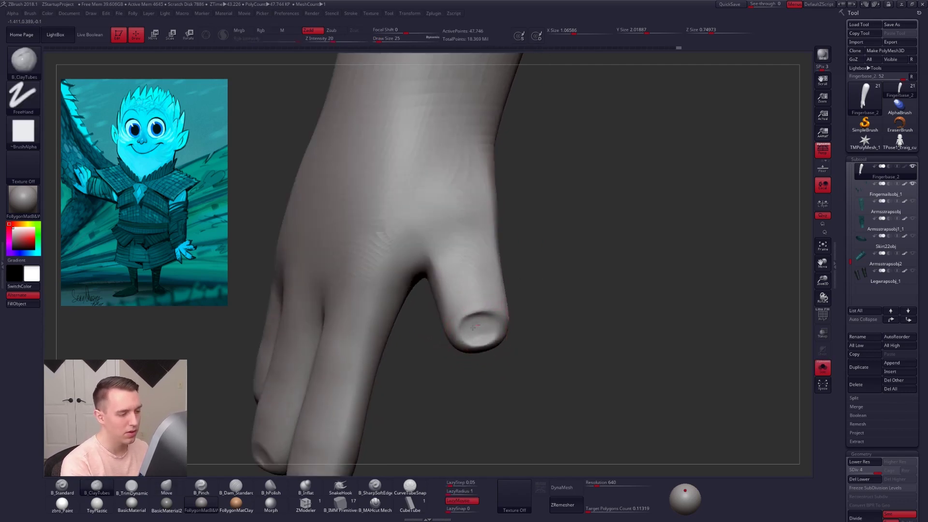
left_click_drag(473, 328, 470, 332)
mouse_move(466, 329)
right_mouse_down()
mouse_move(517, 321)
mouse_move(484, 325)
mouse_move(492, 312)
right_mouse_up()
Step: Reshape the thumb tip around the nail bed with the Move brush at draw sizes 25 and 29
key("alt+s")
key("b")
key("m")
key("v")
left_click_drag(492, 312, 496, 312)
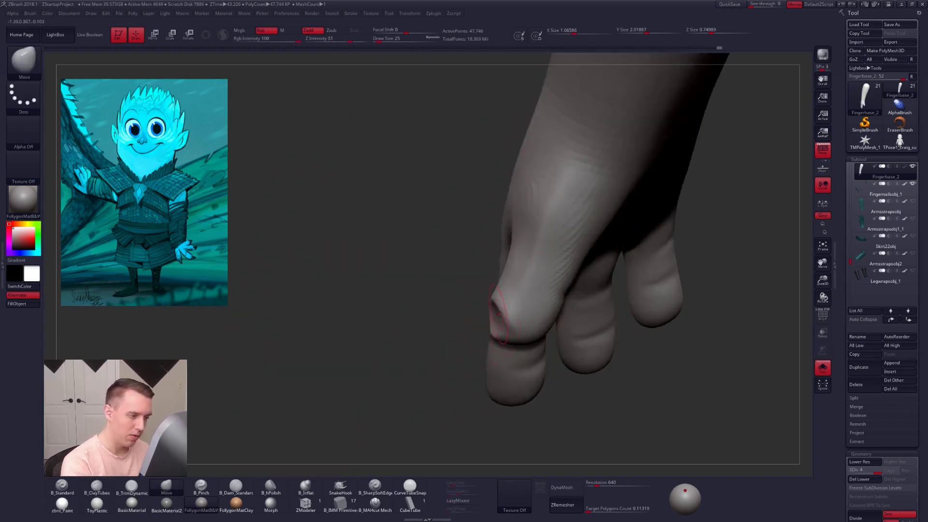
right_click_drag(496, 312, 506, 303)
key("s")
left_click_drag(505, 303, 507, 303)
right_click_drag(507, 302, 498, 298)
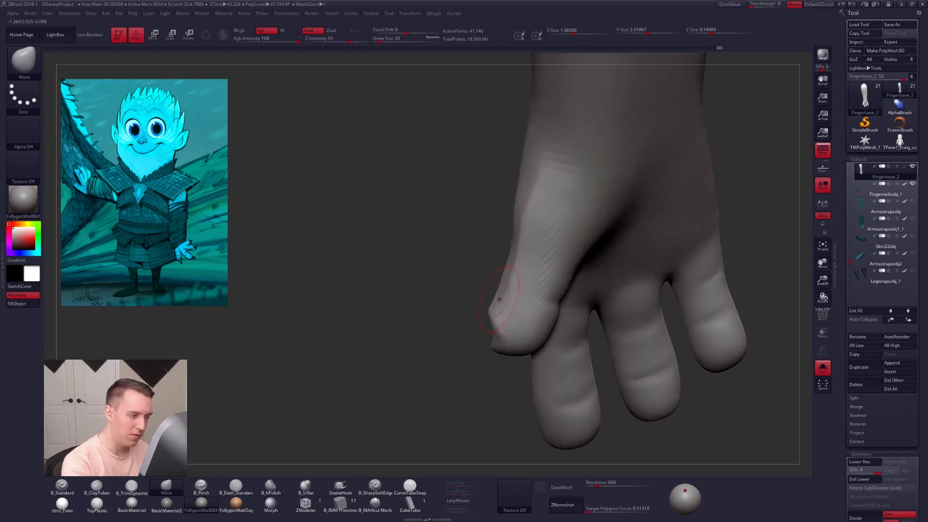
left_click_drag(496, 295, 499, 296)
right_click_drag(498, 295, 476, 275)
Step: Build up and smooth the back of the thumb with the ClayTubes brush at draw size 43, and show the fingernails
key("2")
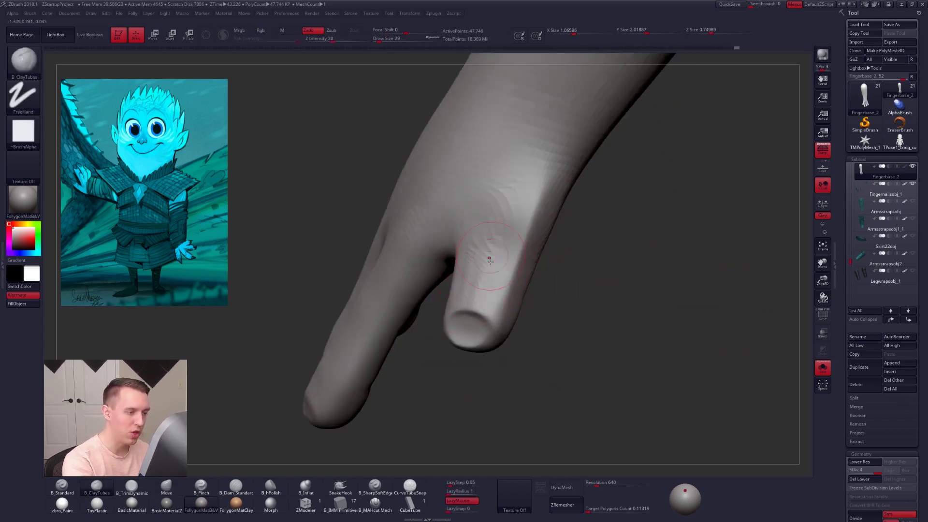
key("space")
left_click_drag(492, 261, 481, 266)
key("space")
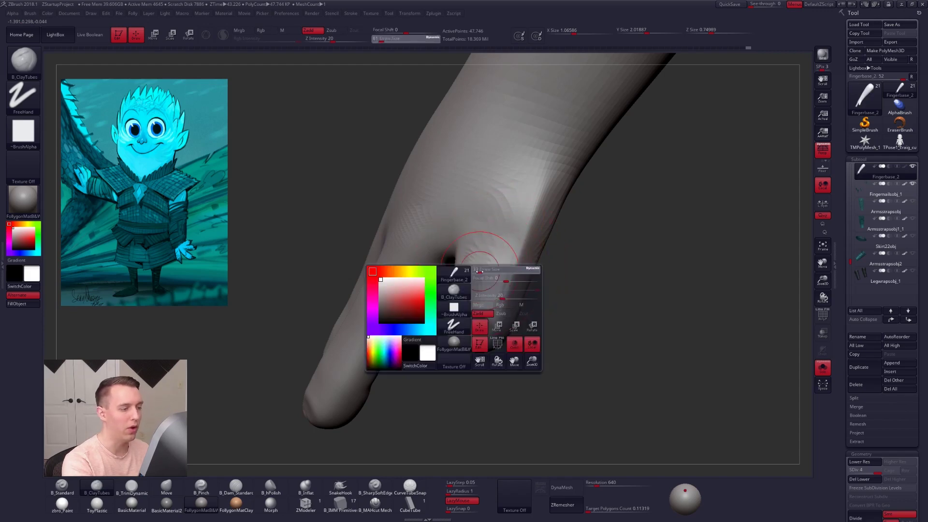
right_click_drag(480, 266, 483, 263)
left_click_drag(476, 251, 466, 264)
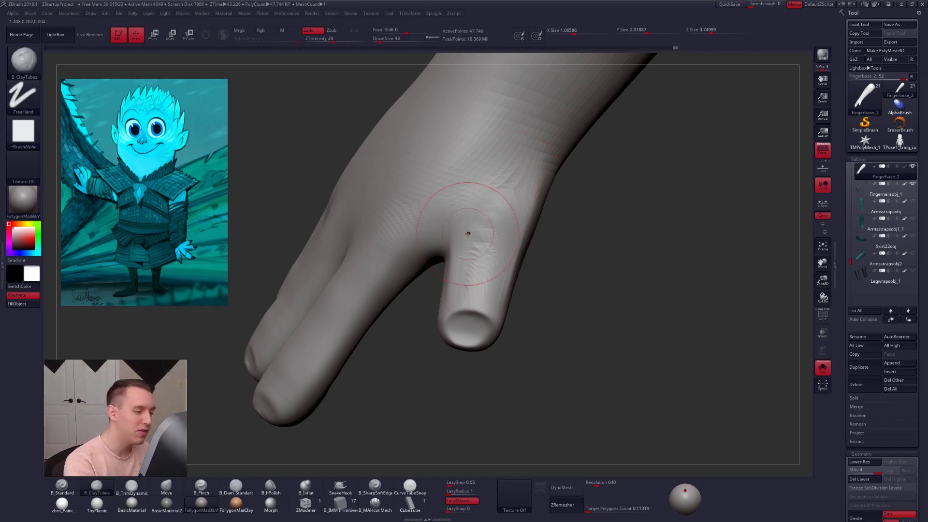
key("shift")
left_click_drag(482, 246, 476, 271, "shift")
key("space")
mouse_move(498, 245)
left_mouse_down()
mouse_move(476, 283)
mouse_move(485, 304)
left_mouse_up()
key("alt+s")
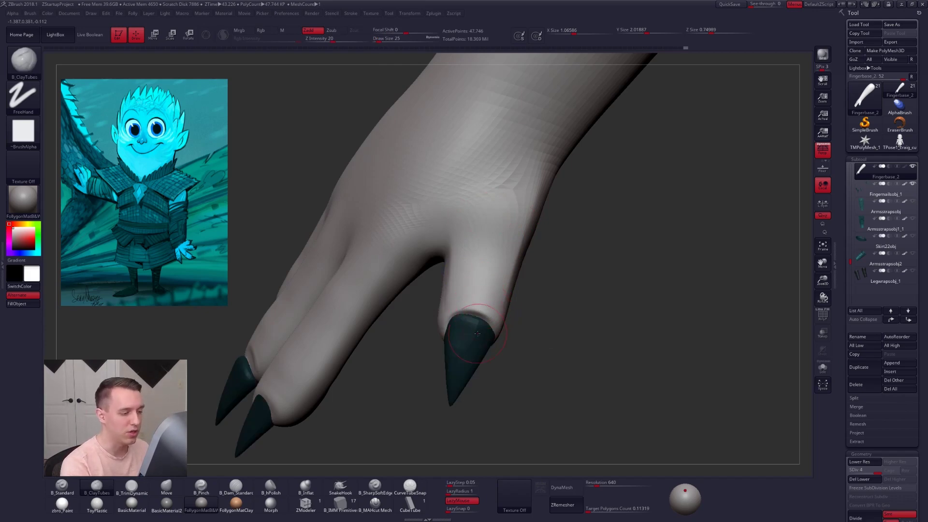
Step: Select the fingernails subtool and rotate the thumb's nail with Transpose Rotate
right_click_drag(483, 305, 478, 349)
left_click(479, 346, "alt")
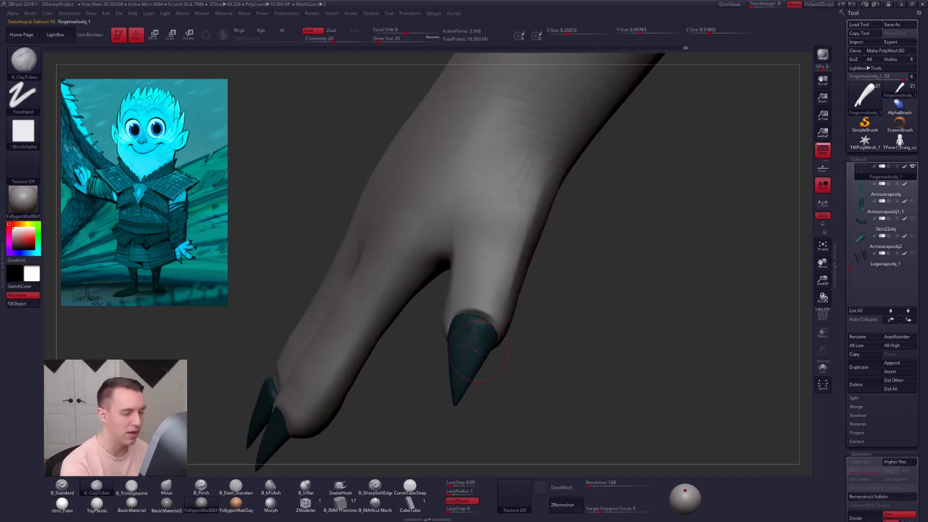
mouse_move(478, 344)
right_mouse_down()
mouse_move(506, 351)
mouse_move(500, 310)
mouse_move(474, 314)
right_mouse_up()
key("r")
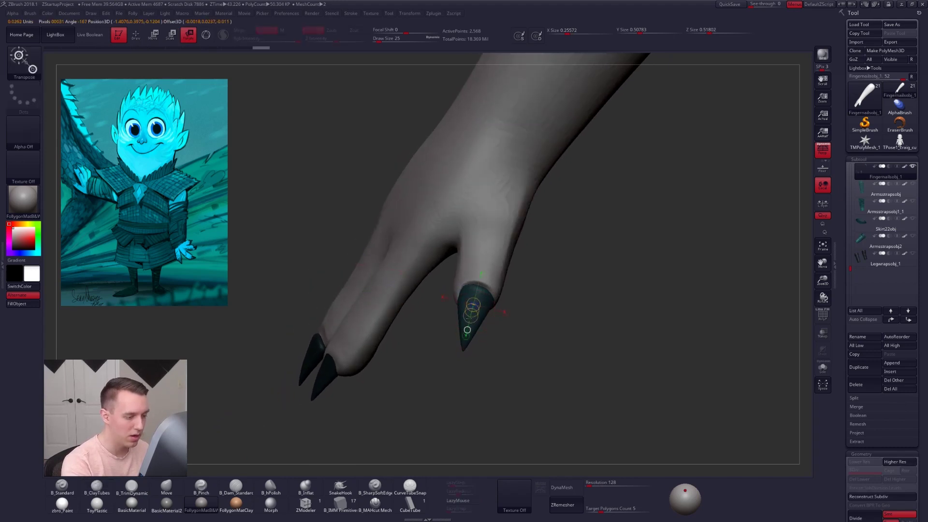
left_click_drag(473, 314, 455, 392)
Step: Move the thumb's nail into place on the thumb tip with Transpose Move
key("w")
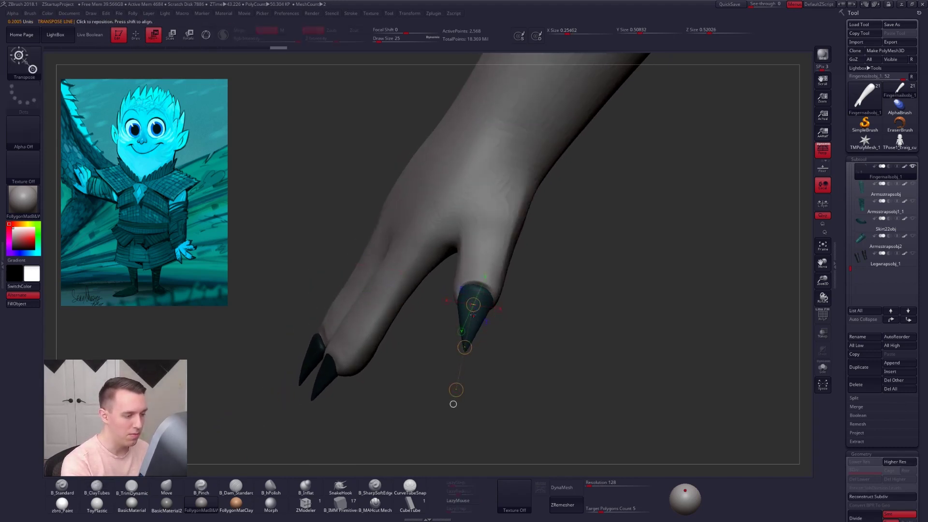
left_click(474, 316)
right_click_drag(473, 316, 502, 315)
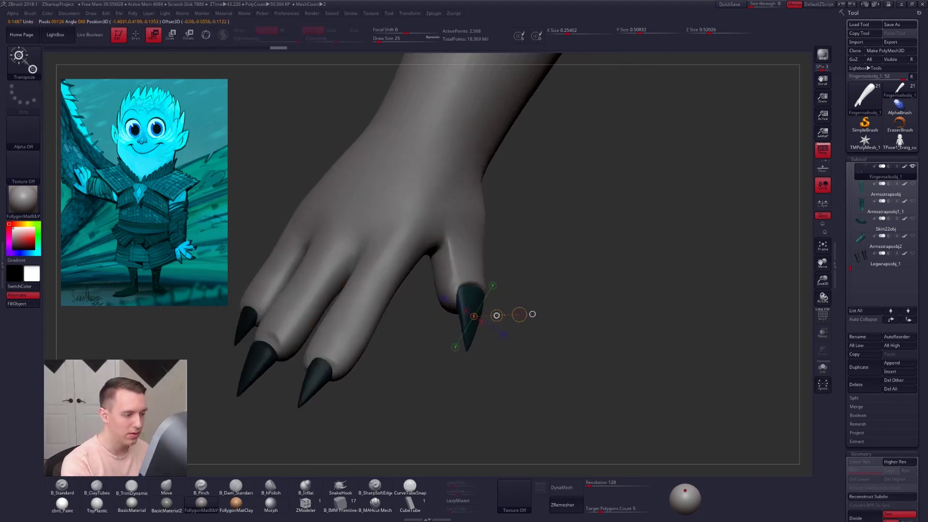
left_click_drag(496, 316, 497, 315)
key("q")
Step: Rotate the thumb's nail to follow the thumb's direction and clear the mask on the fingernails
mouse_move(498, 315)
right_mouse_down()
mouse_move(456, 325)
mouse_move(477, 309)
right_mouse_up()
key("r")
mouse_move(477, 293)
left_mouse_down()
mouse_move(487, 334)
mouse_move(450, 432)
mouse_move(456, 381)
mouse_move(455, 402)
left_mouse_up()
right_click_drag(493, 321, 457, 319)
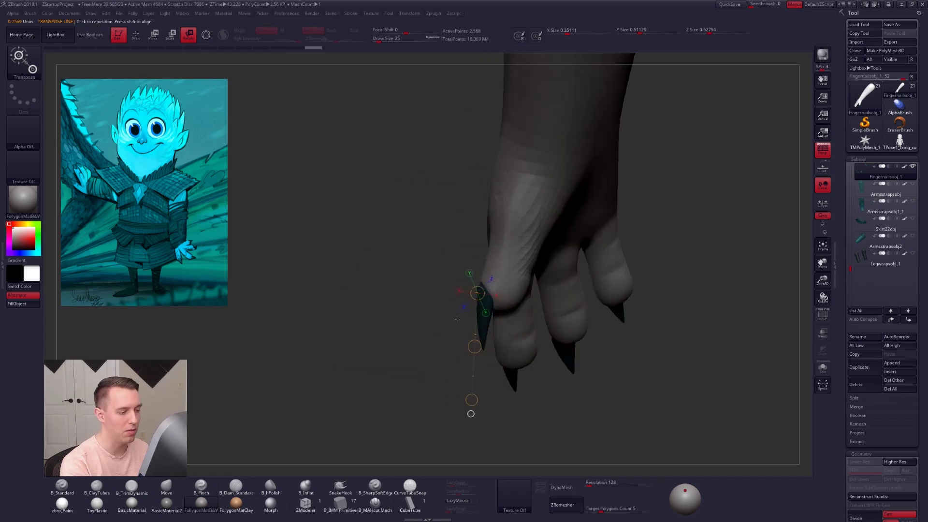
key("q")
left_click_drag(457, 319, 518, 319)
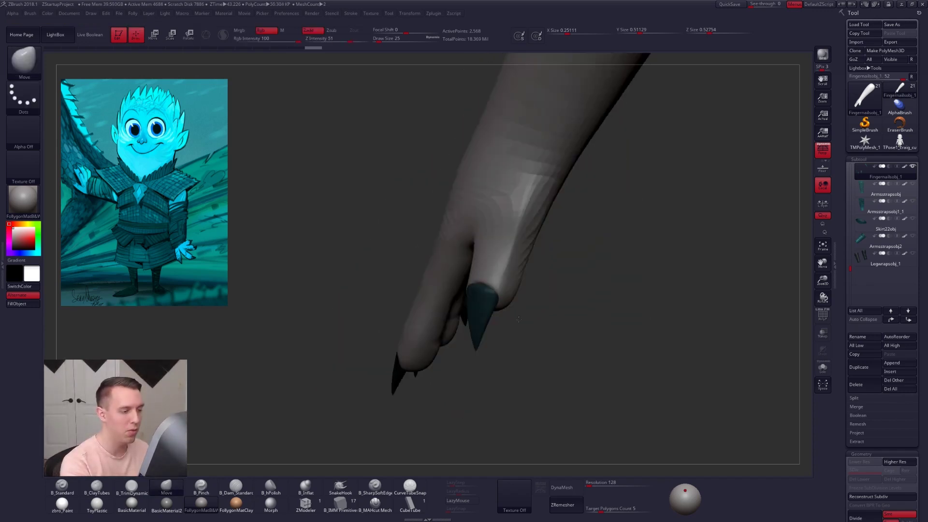
right_click_drag(518, 319, 528, 318)
left_click(547, 277, "ctrl")
left_click_drag(529, 292, 563, 267, "ctrl")
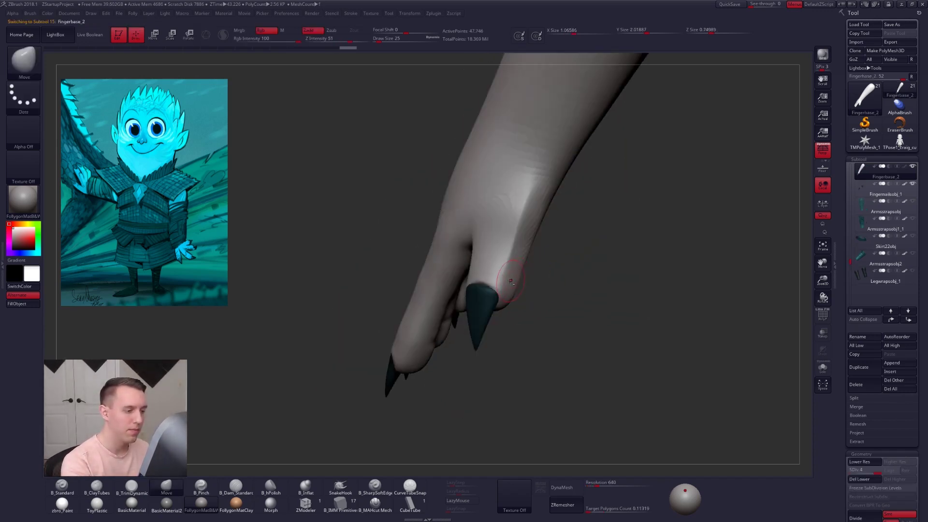
Step: Reselect the fingernails, rotate the thumb's nail about its pointed tip and clear the mask
mouse_move(511, 281)
right_mouse_down()
mouse_move(541, 280)
mouse_move(489, 285)
mouse_move(518, 326)
mouse_move(484, 347)
right_mouse_up()
left_click(490, 309, "alt")
key("r")
left_click_drag(484, 349, 515, 304)
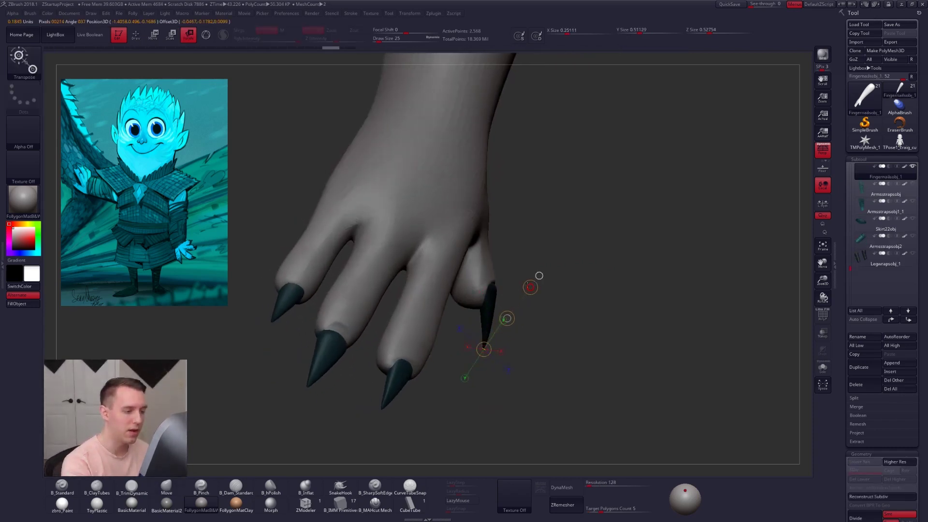
left_click(528, 283, "ctrl")
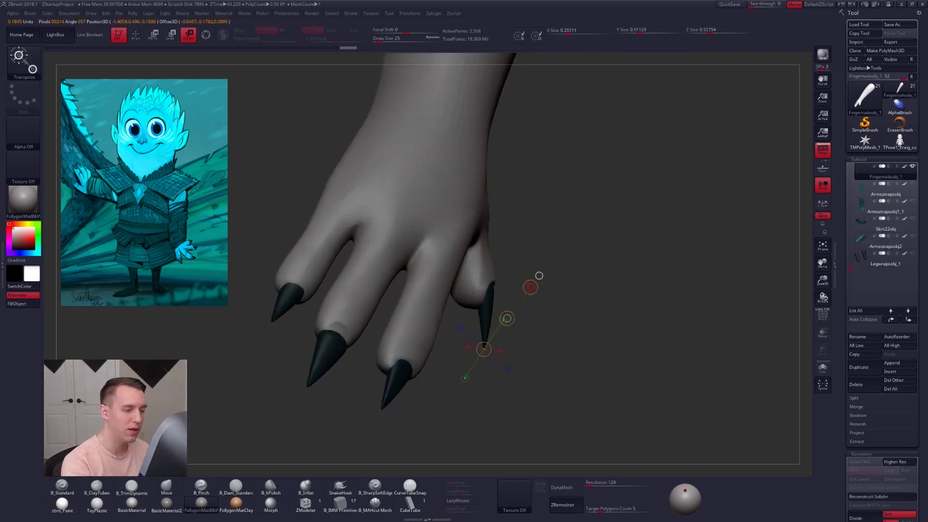
key("q")
left_click_drag(534, 311, 565, 291, "ctrl")
Step: Select and isolate the arm and sharpen the rim of the thumb's nail bed with the B_SharpSoftEdge brush at draw size 21
mouse_move(565, 292)
right_mouse_down()
mouse_move(505, 273)
mouse_move(487, 288)
mouse_move(498, 299)
mouse_move(490, 287)
right_mouse_up()
left_click(499, 268, "alt")
key("b")
key("c")
key("t")
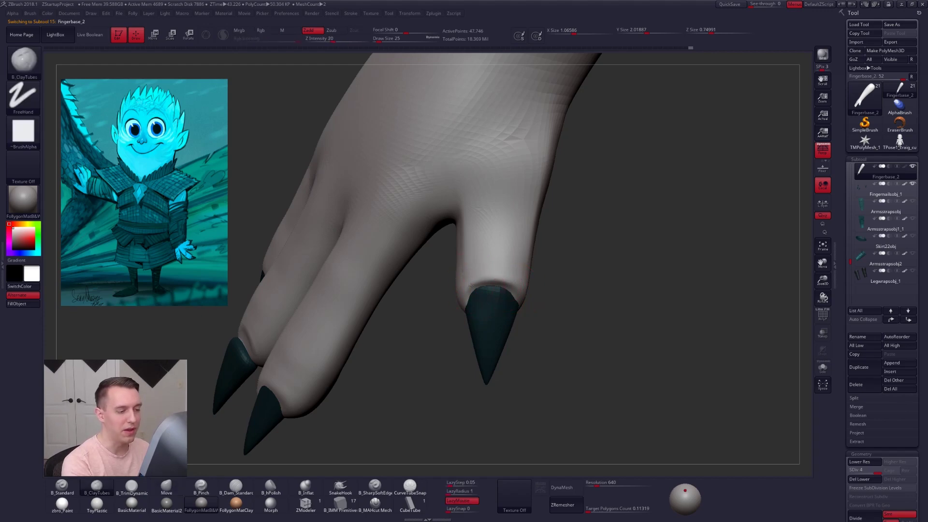
key("bracketleft")
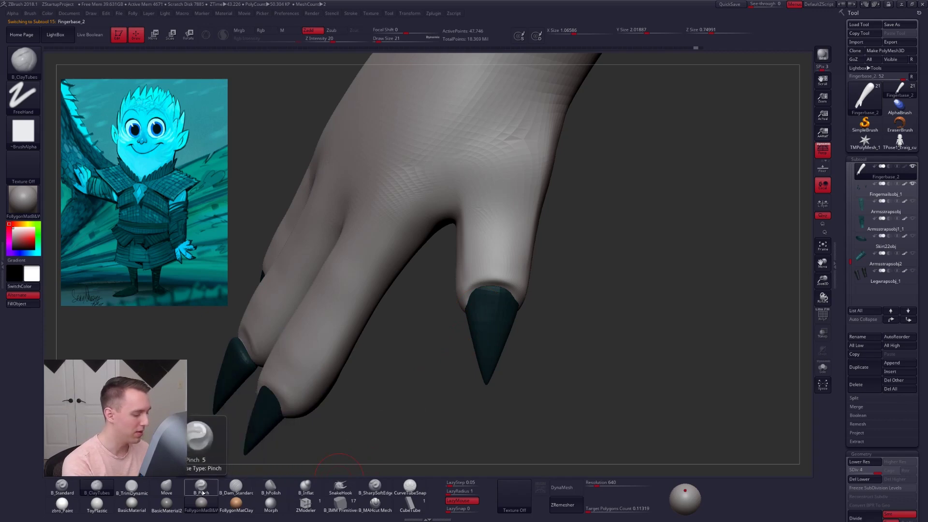
left_click(377, 493)
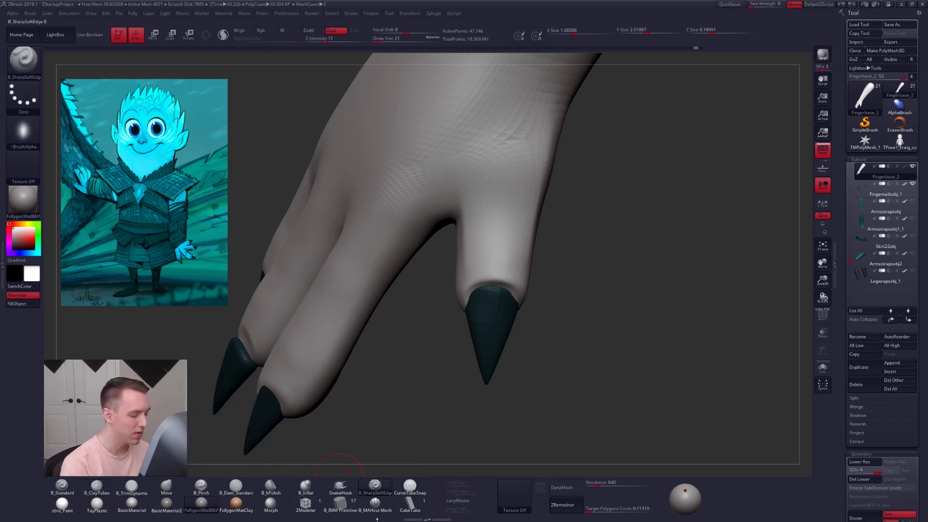
key("alt+s")
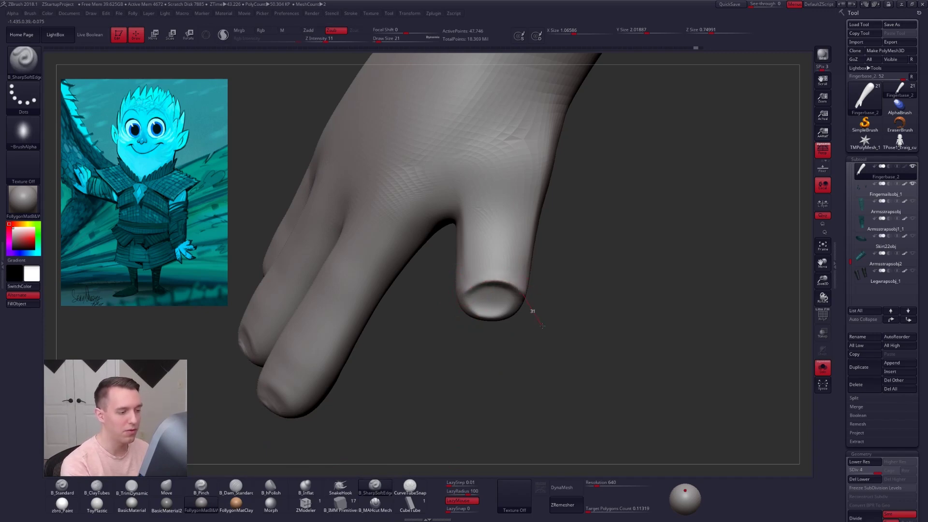
Step: Show the fingernails again and nudge the rim of the thumb's nail bed against the nail with the Move brush
key("alt+s")
key("b")
key("m")
key("v")
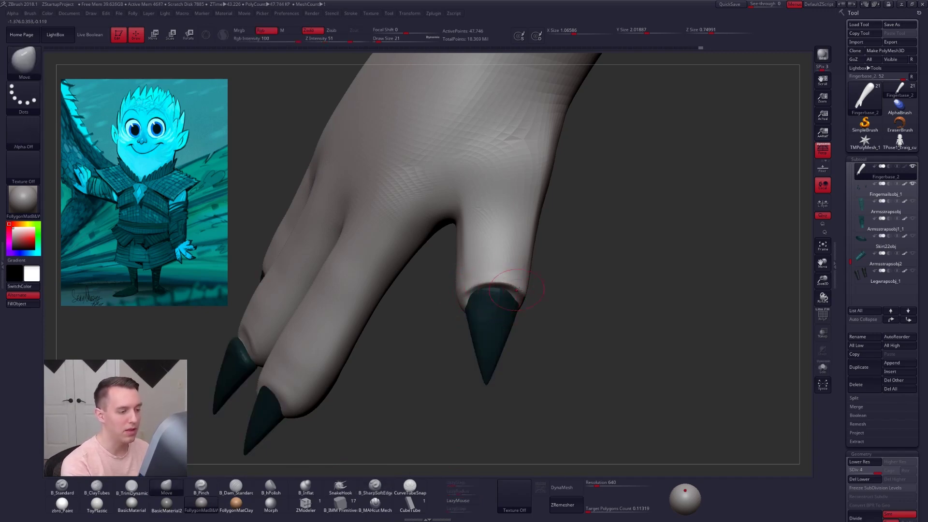
left_click_drag(516, 295, 515, 293)
mouse_move(515, 293)
right_mouse_down()
mouse_move(435, 294)
mouse_move(494, 292)
right_mouse_up()
mouse_move(495, 293)
left_mouse_down()
mouse_move(492, 328)
mouse_move(512, 347)
mouse_move(504, 336)
left_mouse_up()
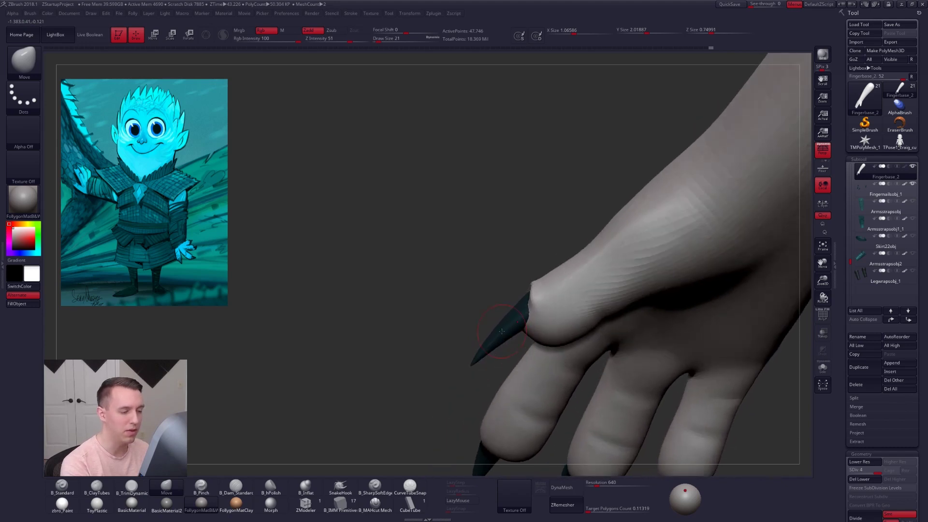
Step: Select the fingernails, isolate the thumb's nail with a mask and shift it closer to the thumb tip with Transpose Move
left_click(502, 334, "alt")
key("alt+s")
mouse_move(446, 350)
left_mouse_down("ctrl")
mouse_move(541, 251)
mouse_move(502, 244)
left_mouse_up("ctrl")
key("w")
key("ctrl+shift+s")
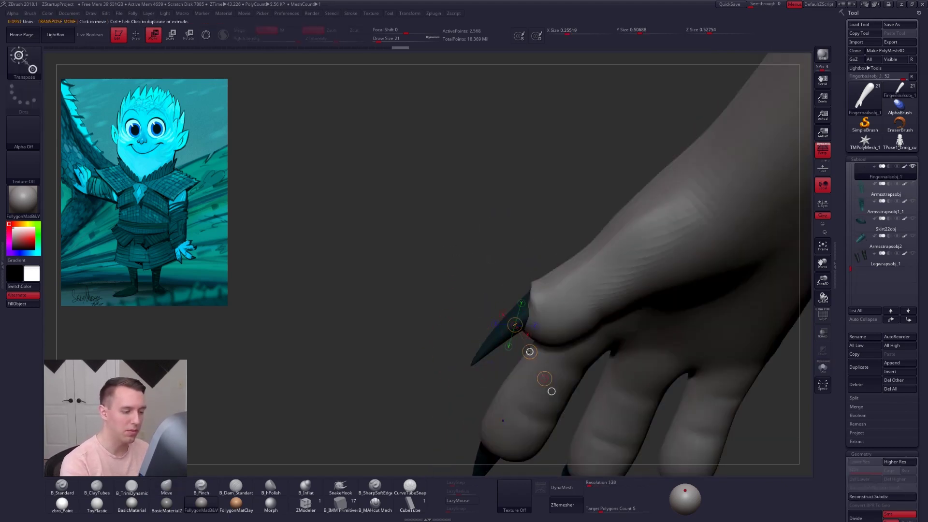
key("q")
key("w")
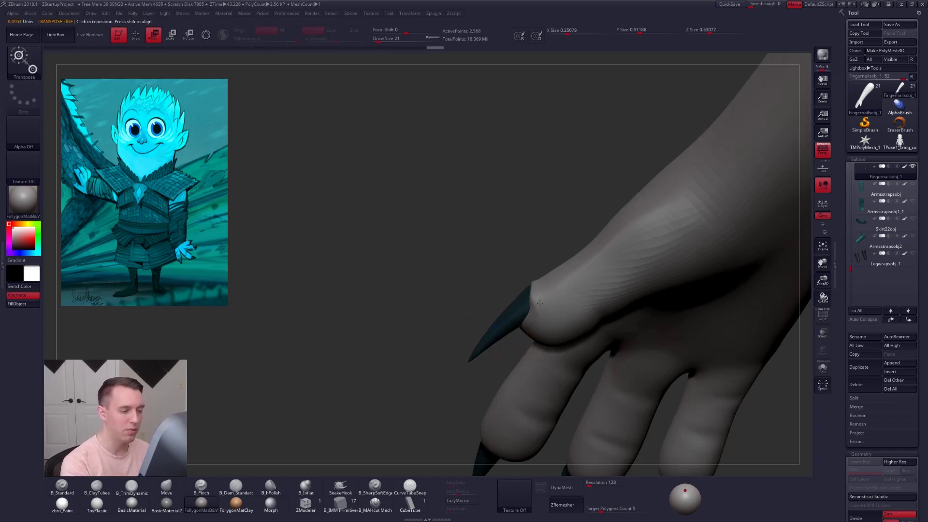
Step: Select and isolate the arm and mask everything except the thumb's nail bed, with a softened mask edge
left_click(539, 317, "alt")
key("q")
left_click_drag(480, 270, 531, 311)
key("ctrl+shift+s")
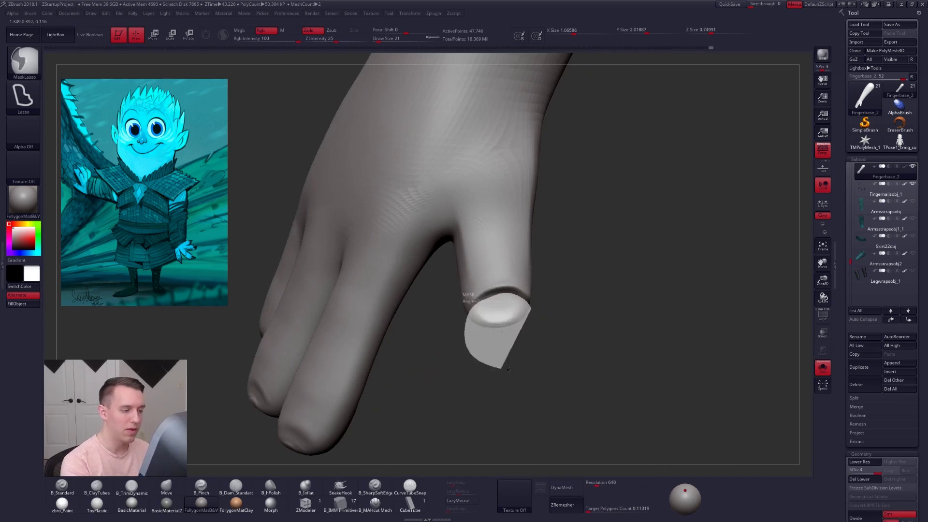
left_click_drag(509, 370, 510, 317, "ctrl")
left_click(533, 320, "ctrl")
left_click(532, 320, "ctrl")
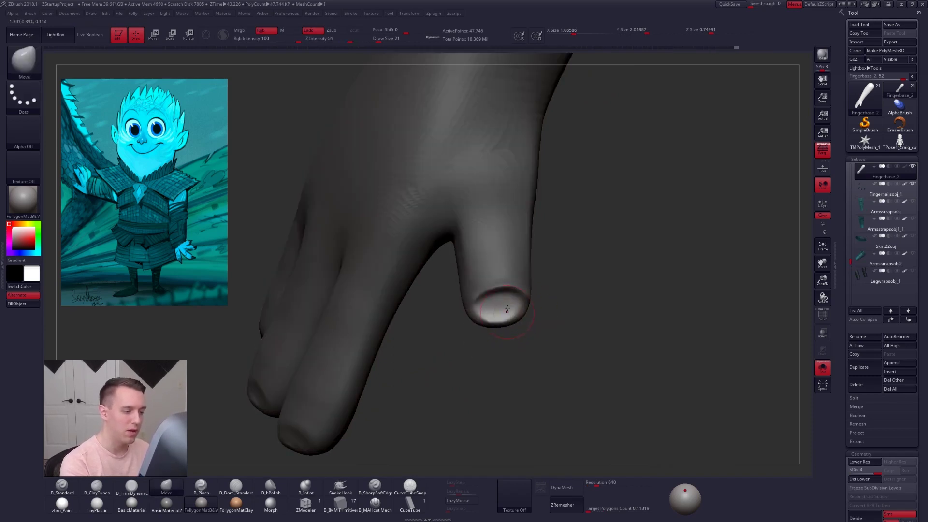
Step: Reshape the unmasked thumb nail bed with the Move brush at draw size 25, then clear the mask and show the nails
right_click_drag(503, 309, 500, 306)
key("s")
left_click_drag(499, 307, 502, 308)
right_click_drag(502, 308, 500, 305)
key("space")
left_click_drag(500, 316, 498, 317)
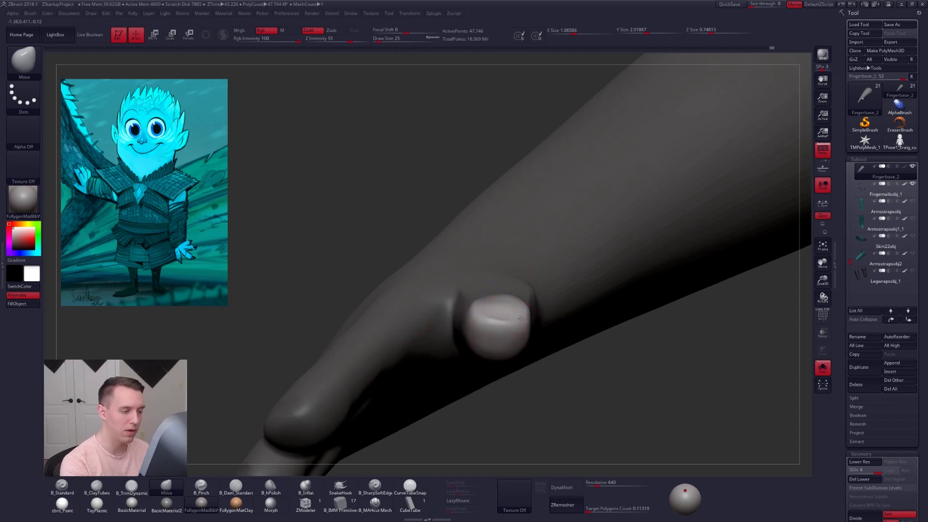
right_click_drag(520, 318, 503, 287)
left_click_drag(503, 287, 509, 282, "ctrl")
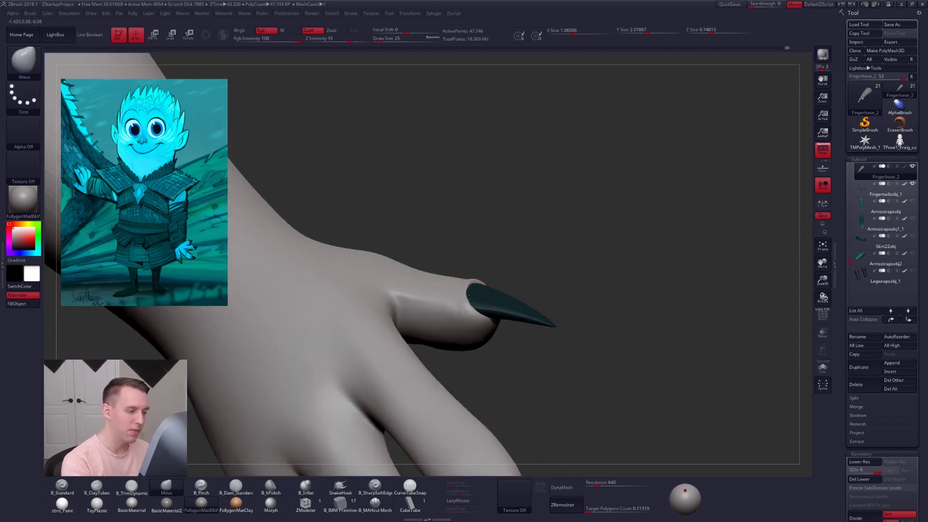
Step: Adjust the thumb tip around the nail and thicken the skin rim along the nail's base with the B_Inflat brush
right_click_drag(468, 298, 468, 285)
mouse_move(474, 290)
left_mouse_down()
mouse_move(493, 265)
mouse_move(426, 368)
mouse_move(329, 464)
left_mouse_up()
left_click(305, 486)
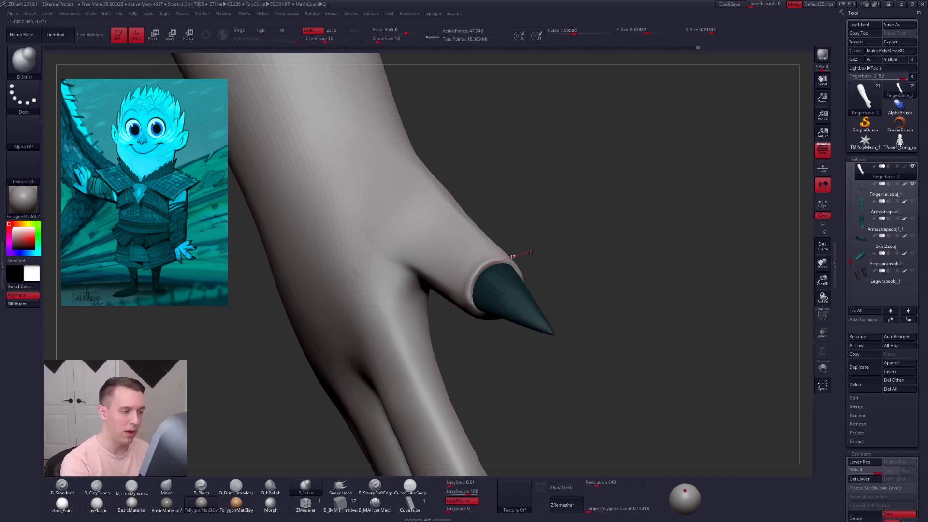
left_click_drag(541, 269, 517, 277)
right_click_drag(517, 277, 519, 277)
Step: Smooth out the thumb tip's profile above the nail with the Move brush at draw size 21
key("b")
key("m")
key("v")
key("space")
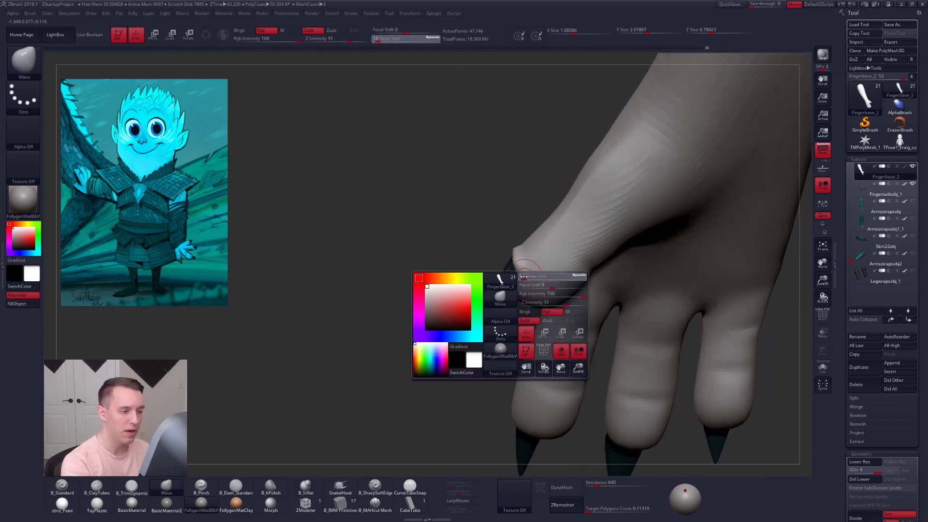
left_click_drag(522, 277, 519, 277)
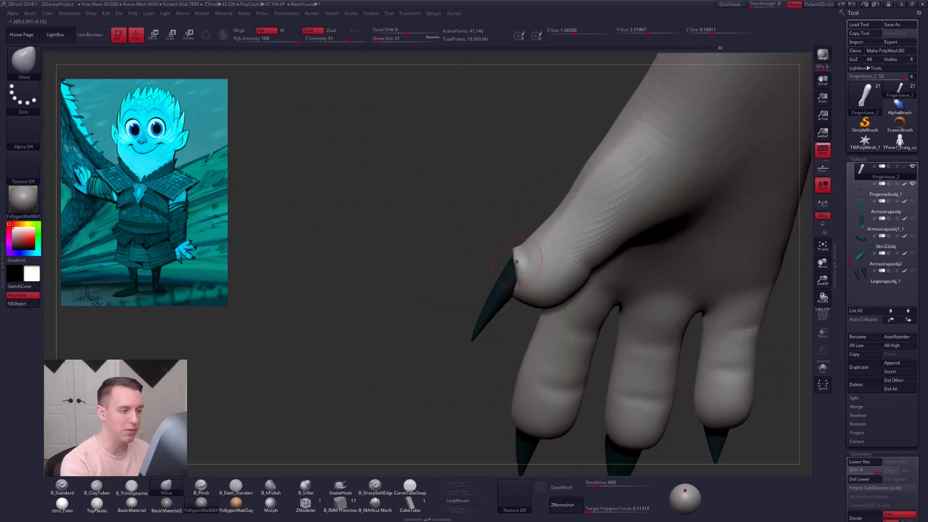
Step: Build up the thumb's surface behind the nail with the B_ClayTubes brush
key("b")
key("c")
key("t")
mouse_move(519, 276)
left_mouse_down()
mouse_move(518, 289)
mouse_move(473, 278)
mouse_move(502, 284)
mouse_move(527, 270)
mouse_move(504, 310)
mouse_move(465, 312)
left_mouse_up()
Step: Refine the thumb's outline and its transition into the hand with the Move brush at a larger draw size
key("b")
key("m")
key("v")
key("space")
left_click(458, 319)
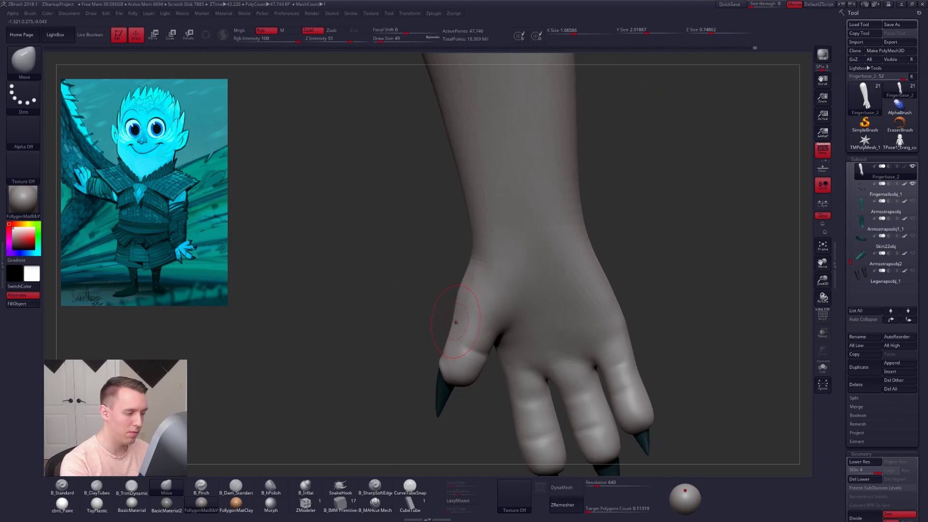
left_click_drag(456, 320, 483, 351)
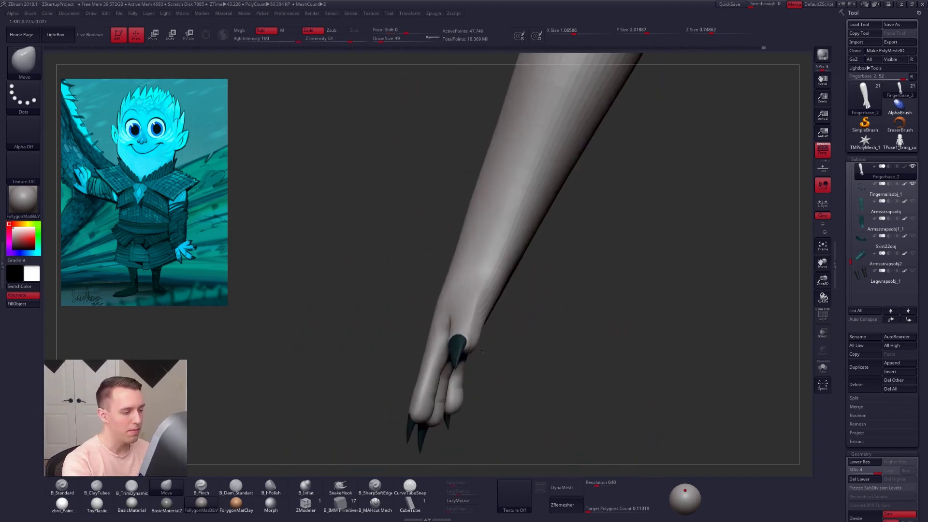
left_click_drag(473, 309, 537, 279)
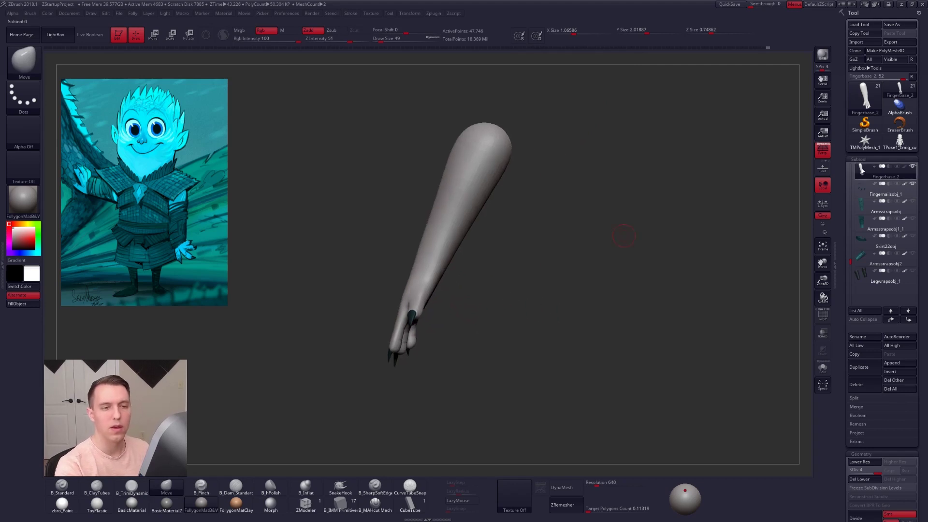
Step: Show all of the character's subtools, view the whole figure from the front and switch to the zbro_Paint material
left_click(912, 167, "shift")
left_click_drag(759, 288, 207, 436, "alt")
left_click(73, 506)
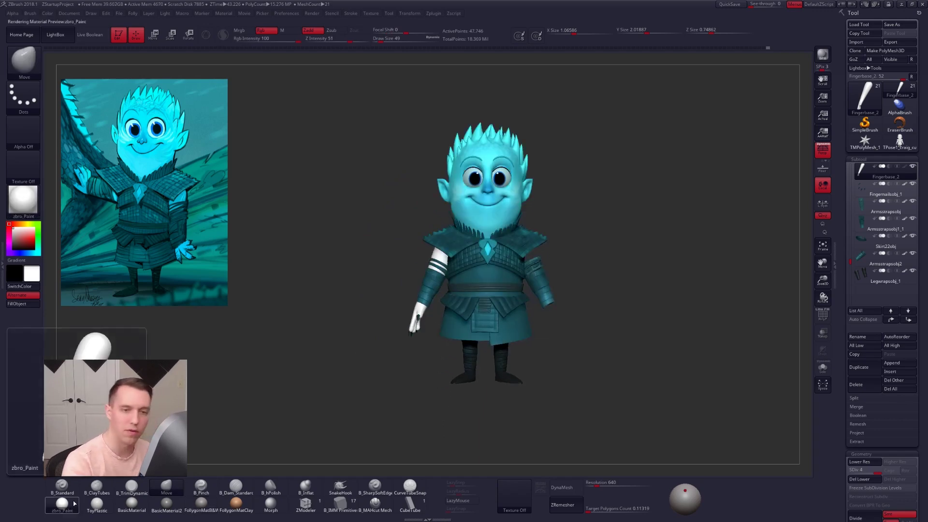